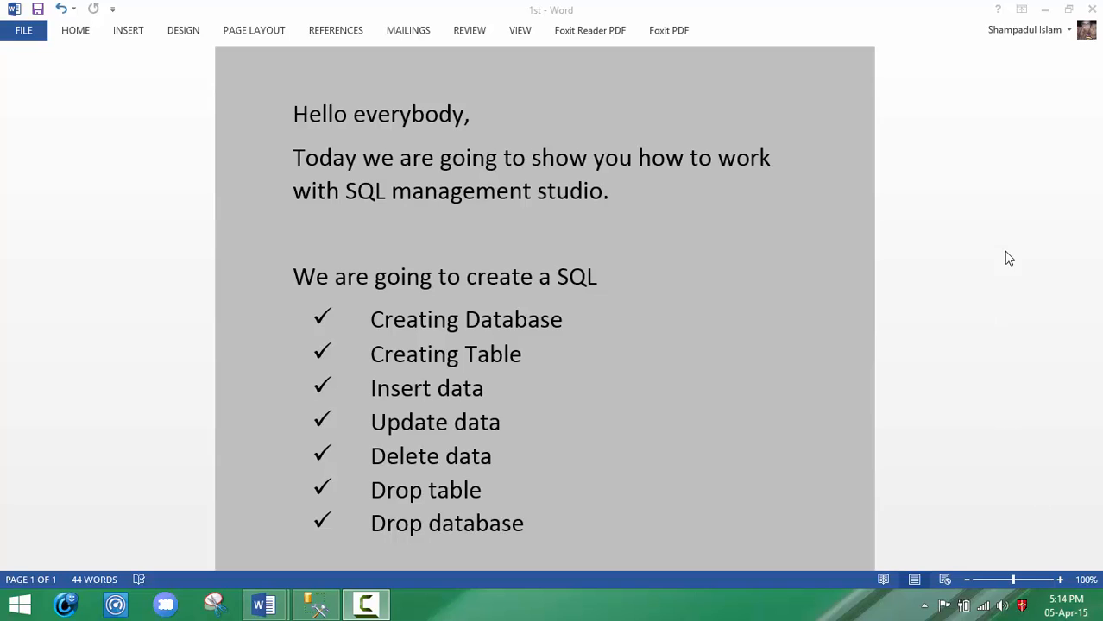
Step: Switch to SQL Server Management Studio, connect to POTHIK\SQLEXPRESS with Windows Authentication, and expand the Databases folder
{"action": "left_click", "coordinate": [1047, 10]}
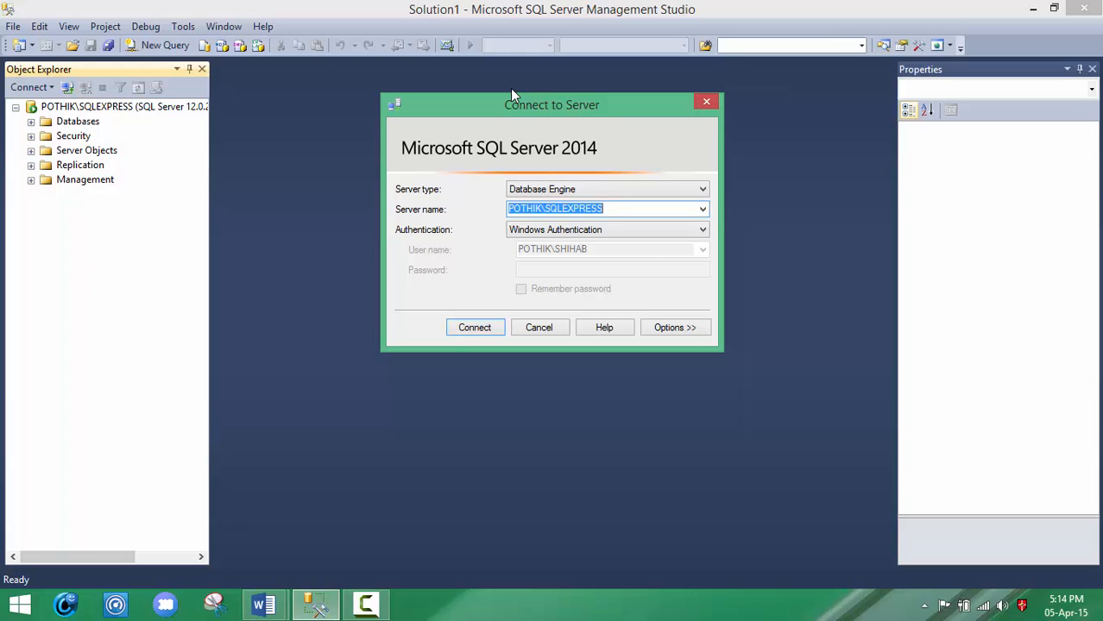
{"action": "left_click", "coordinate": [469, 329]}
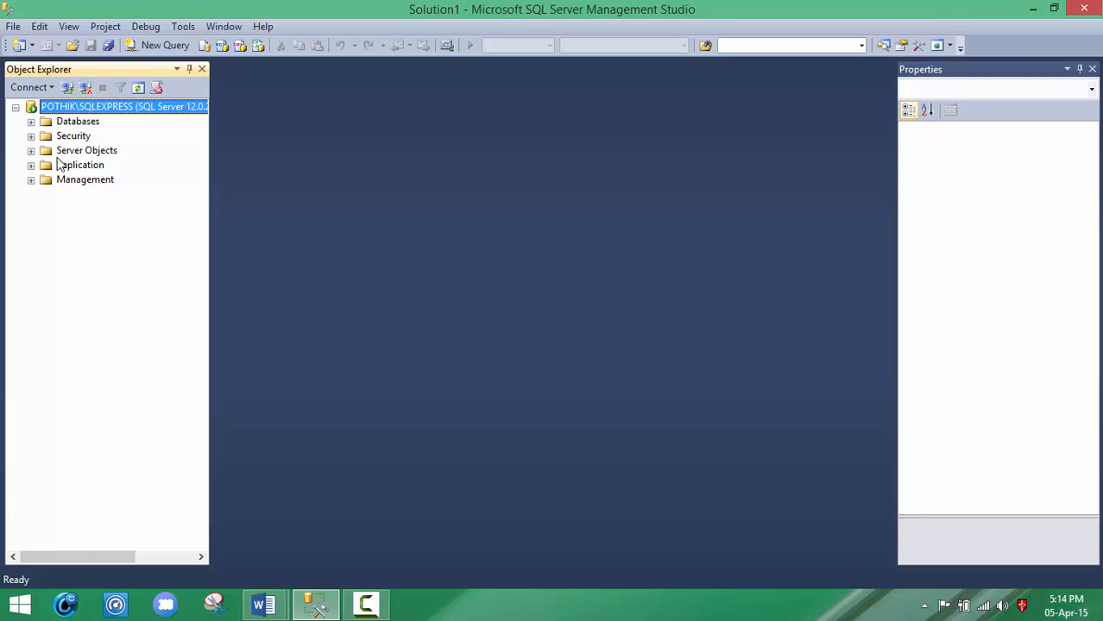
{"action": "left_click", "coordinate": [32, 121]}
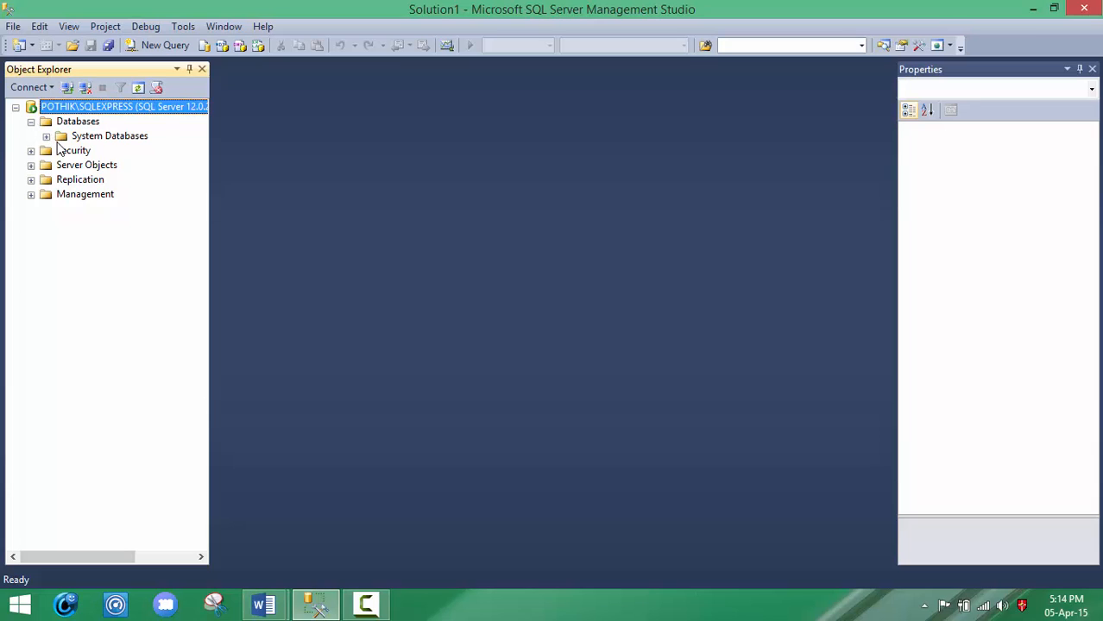
Step: Switch to the Word document 2nd and review the planned name of the first database and its two tables
{"action": "mouse_move", "coordinate": [263, 604]}
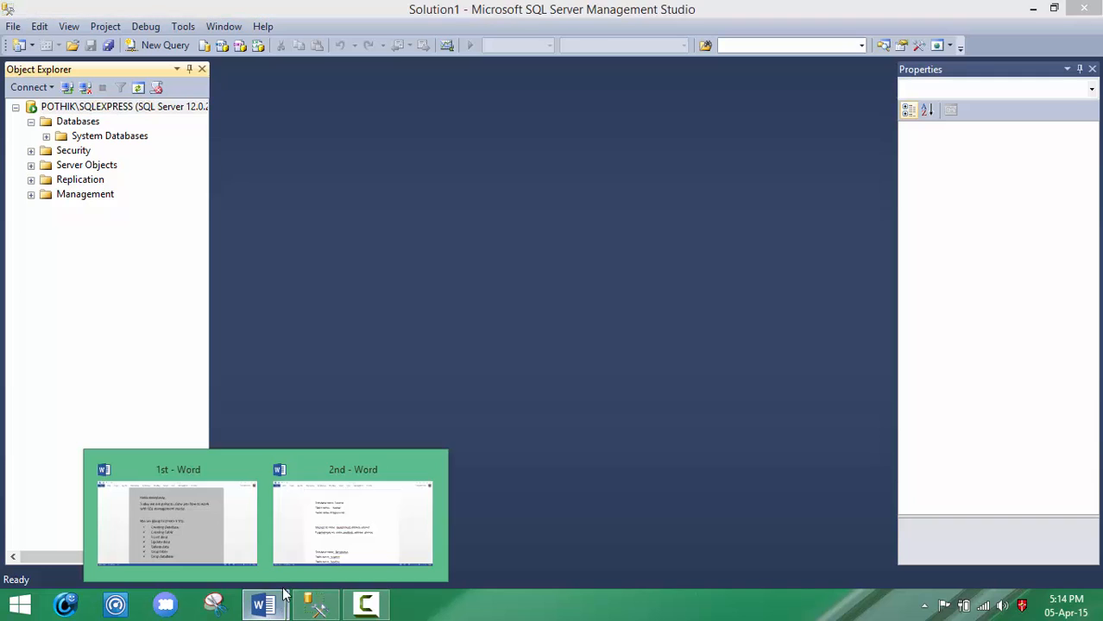
{"action": "mouse_move", "coordinate": [323, 542]}
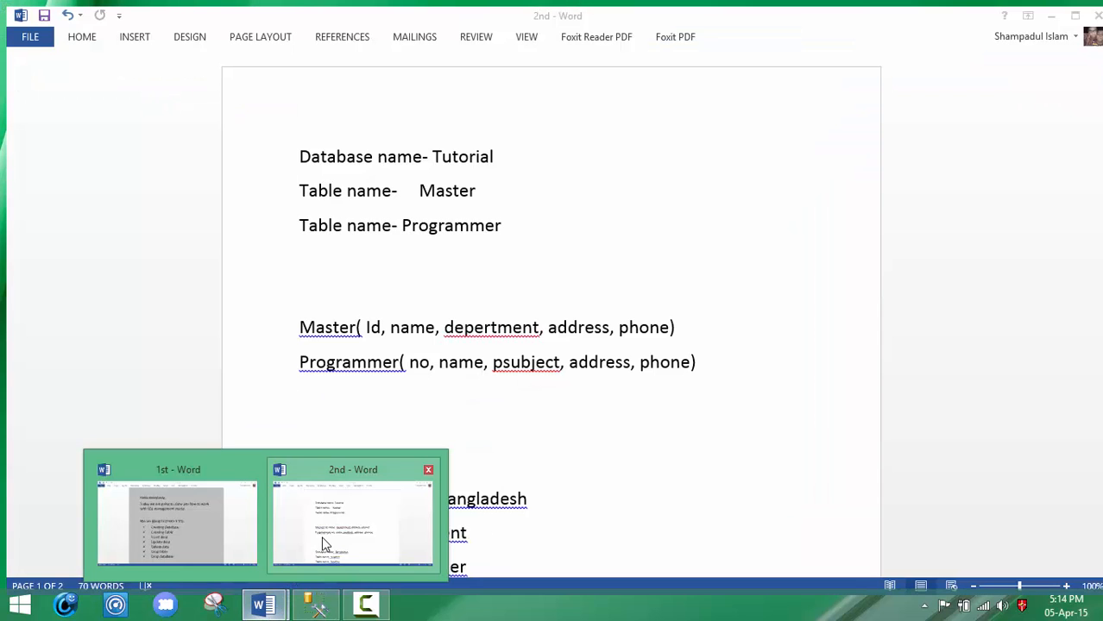
{"action": "left_click", "coordinate": [323, 542]}
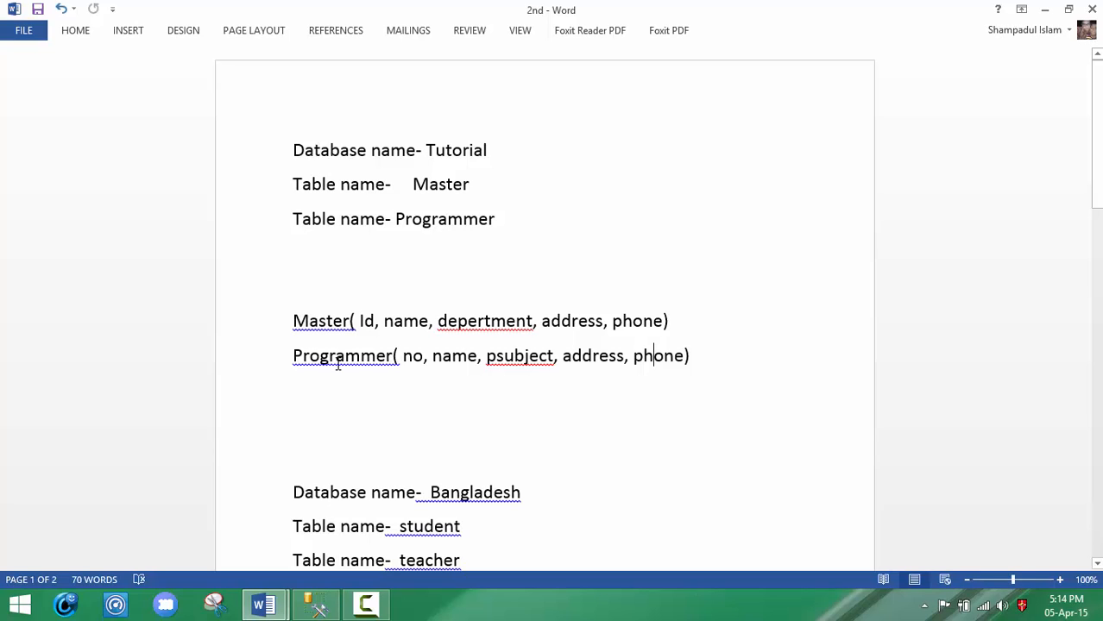
{"action": "double_click", "coordinate": [464, 152]}
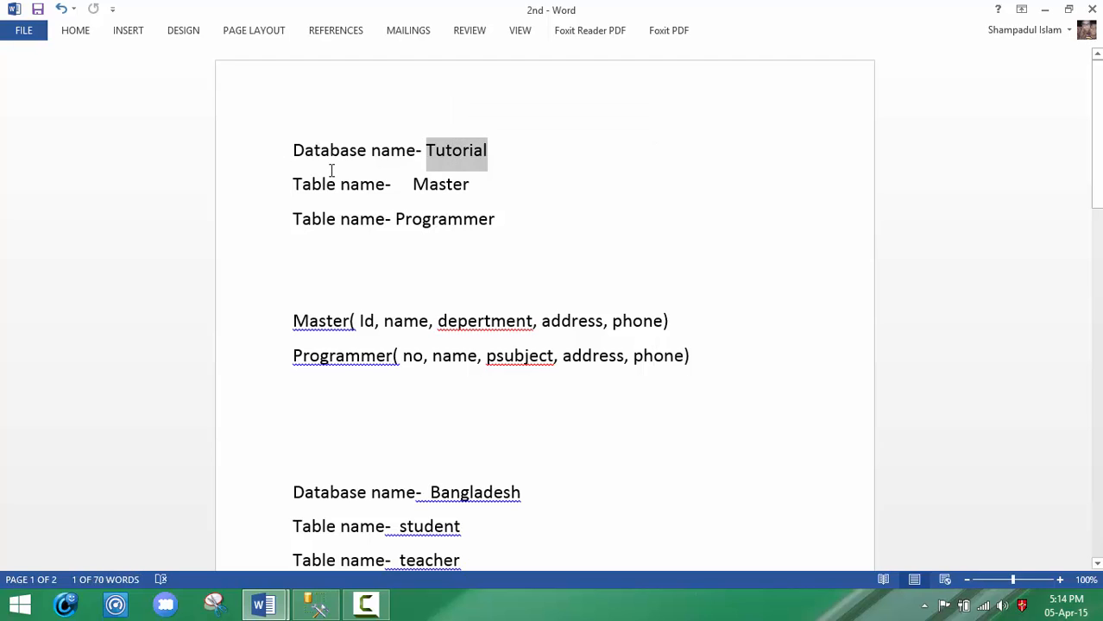
{"action": "left_click", "coordinate": [302, 183]}
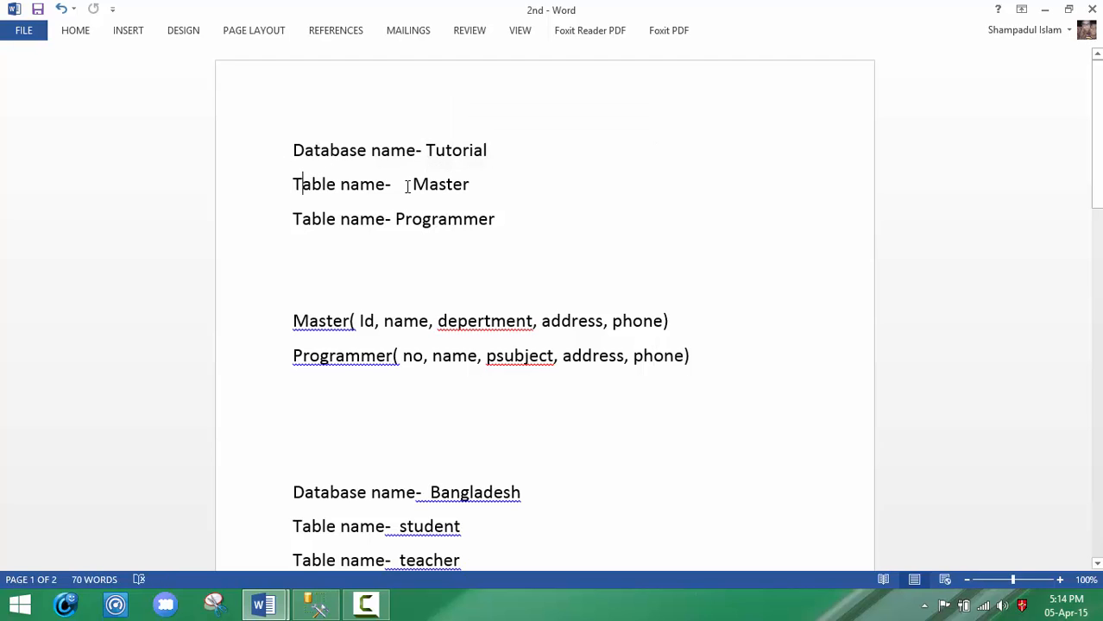
{"action": "double_click", "coordinate": [441, 184]}
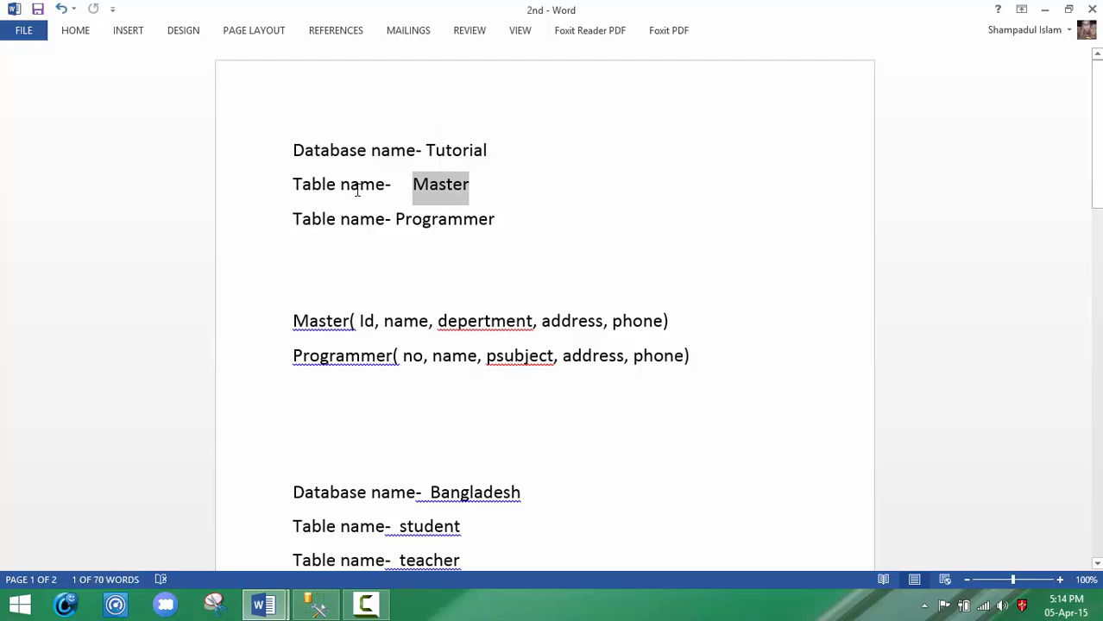
{"action": "left_click", "coordinate": [321, 220]}
{"action": "double_click", "coordinate": [461, 220]}
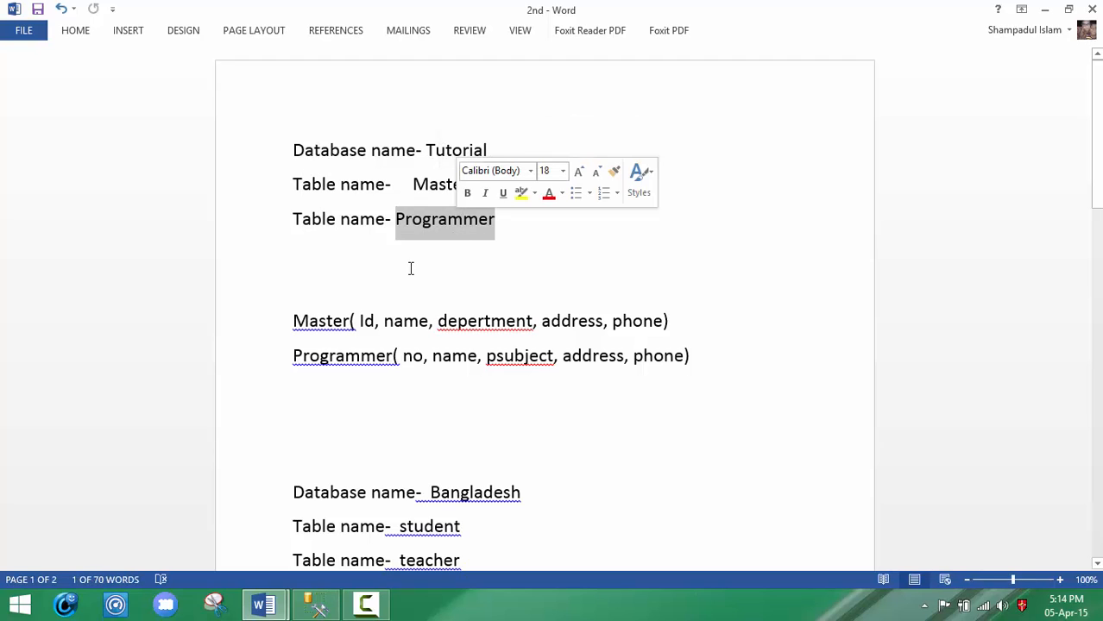
Step: Review the column lists planned for the Master and Programmer tables
{"action": "left_click", "coordinate": [321, 320]}
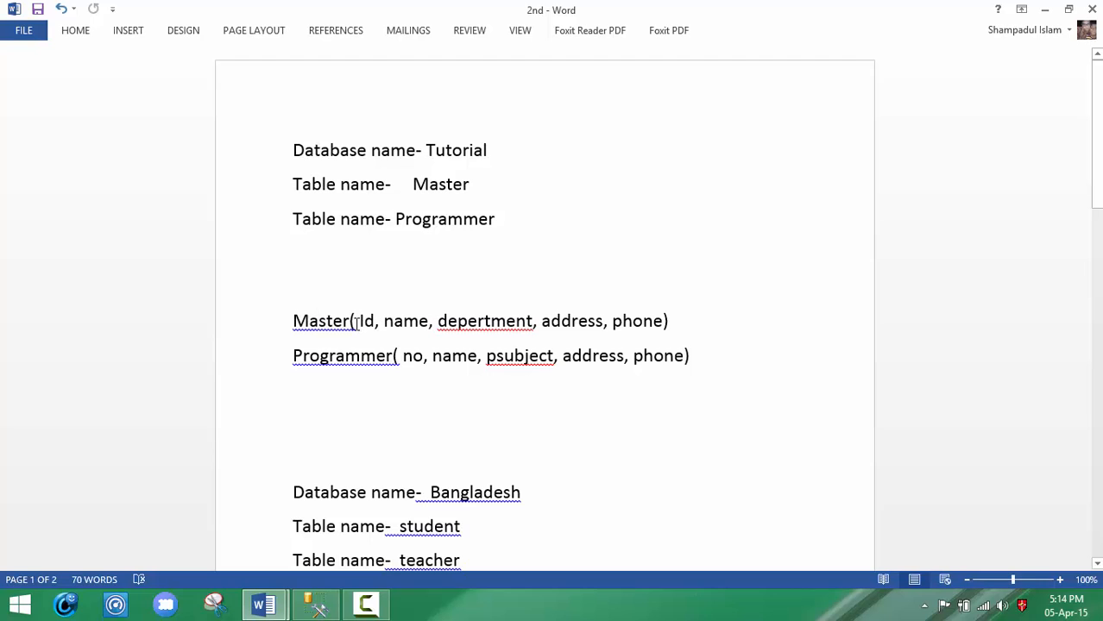
{"action": "left_click", "coordinate": [355, 321]}
{"action": "left_click_drag", "start_coordinate": [375, 323], "coordinate": [658, 323]}
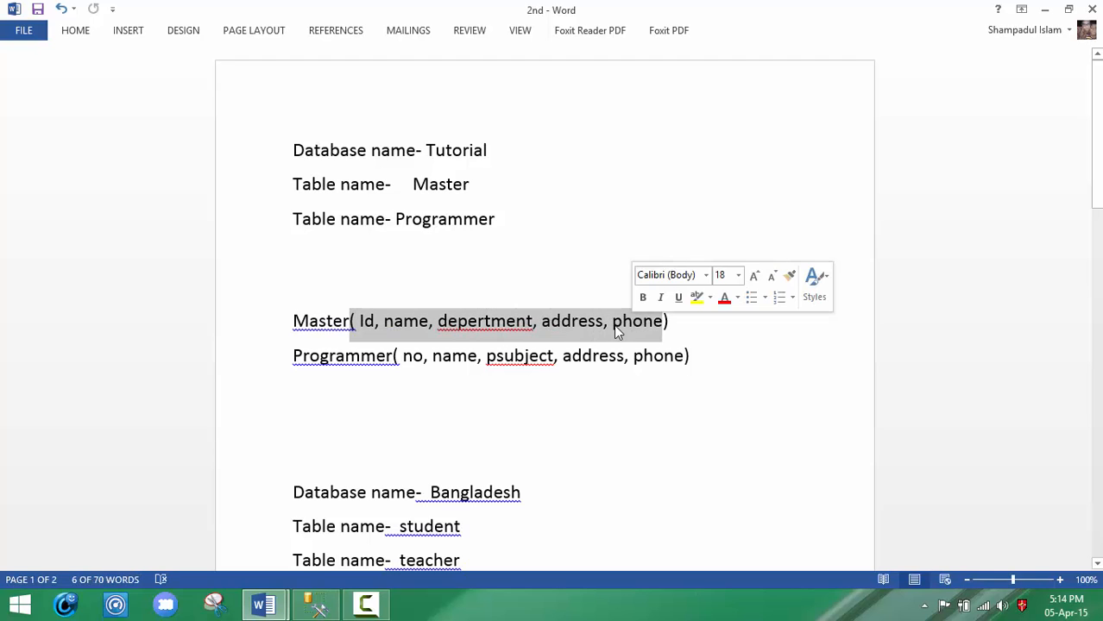
{"action": "left_click", "coordinate": [363, 366]}
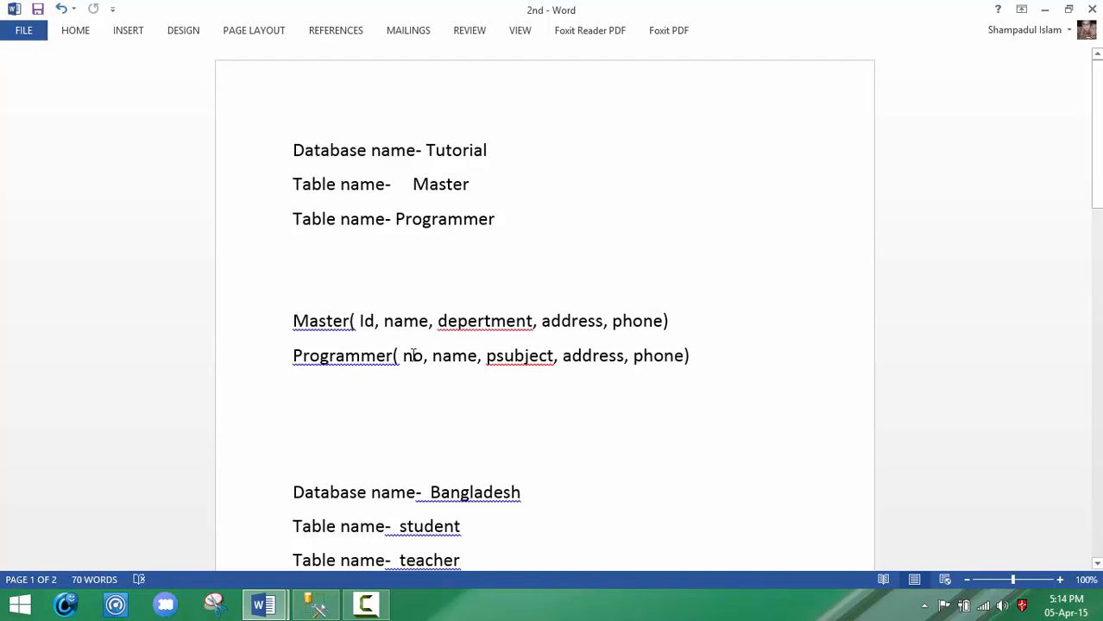
{"action": "left_click_drag", "start_coordinate": [413, 356], "coordinate": [549, 357]}
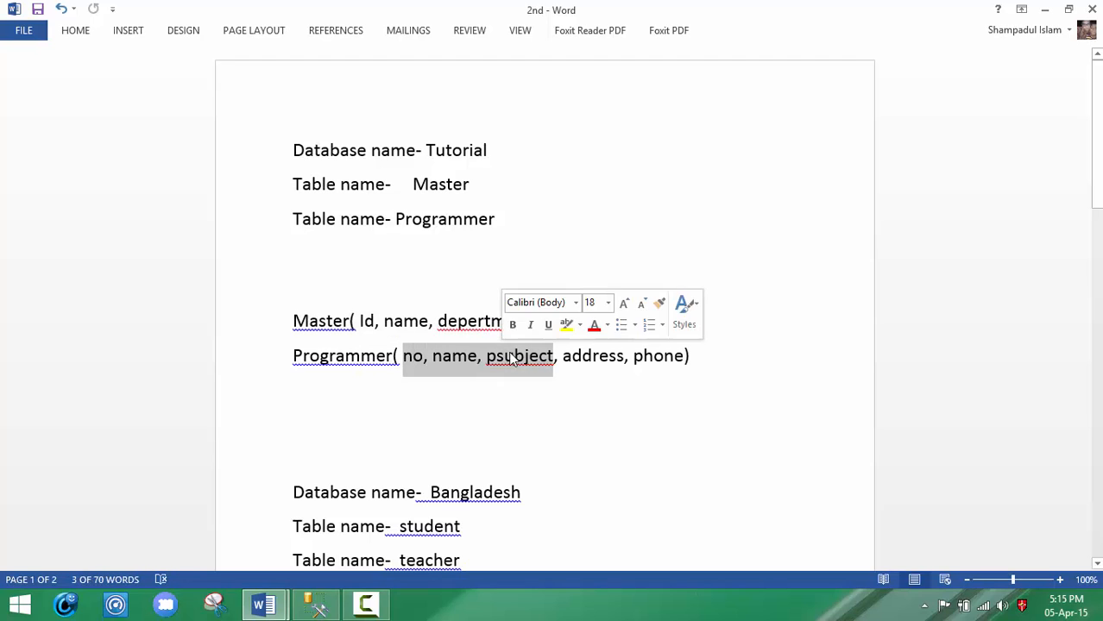
{"action": "left_click", "coordinate": [628, 358]}
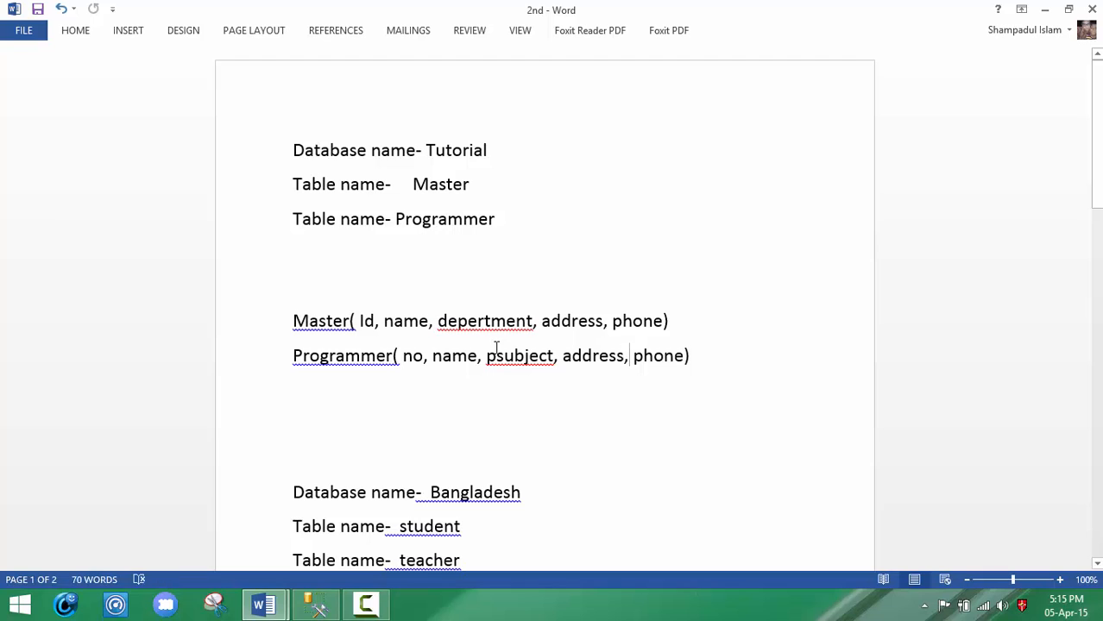
Step: Return to SQL Server Management Studio and create a new database named Tutorial with the default owner
{"action": "left_click", "coordinate": [1044, 9]}
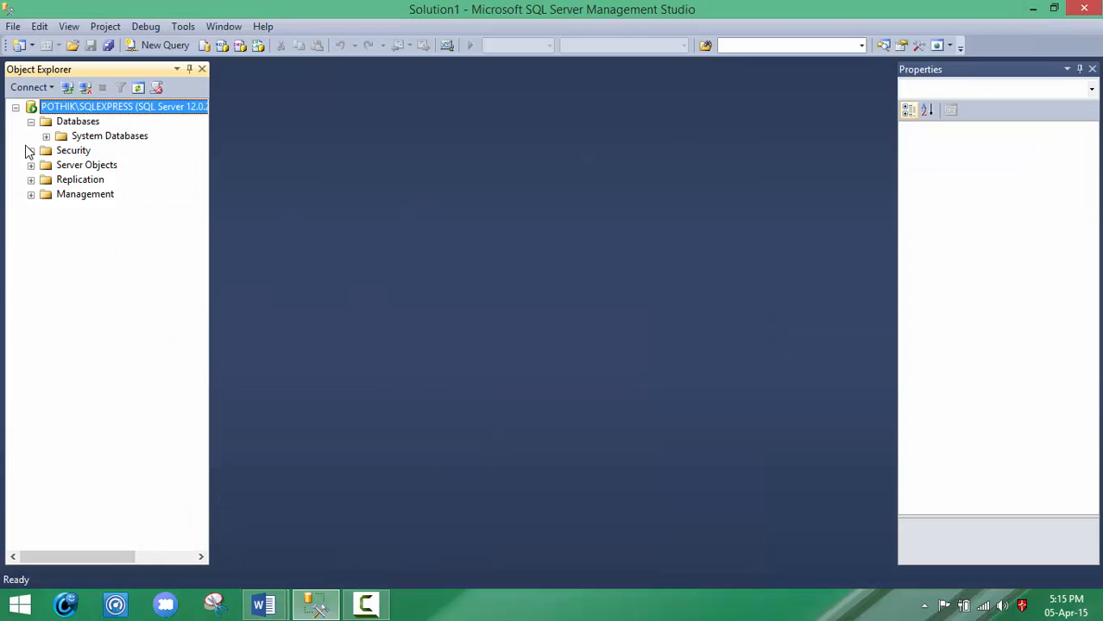
{"action": "right_click", "coordinate": [71, 125]}
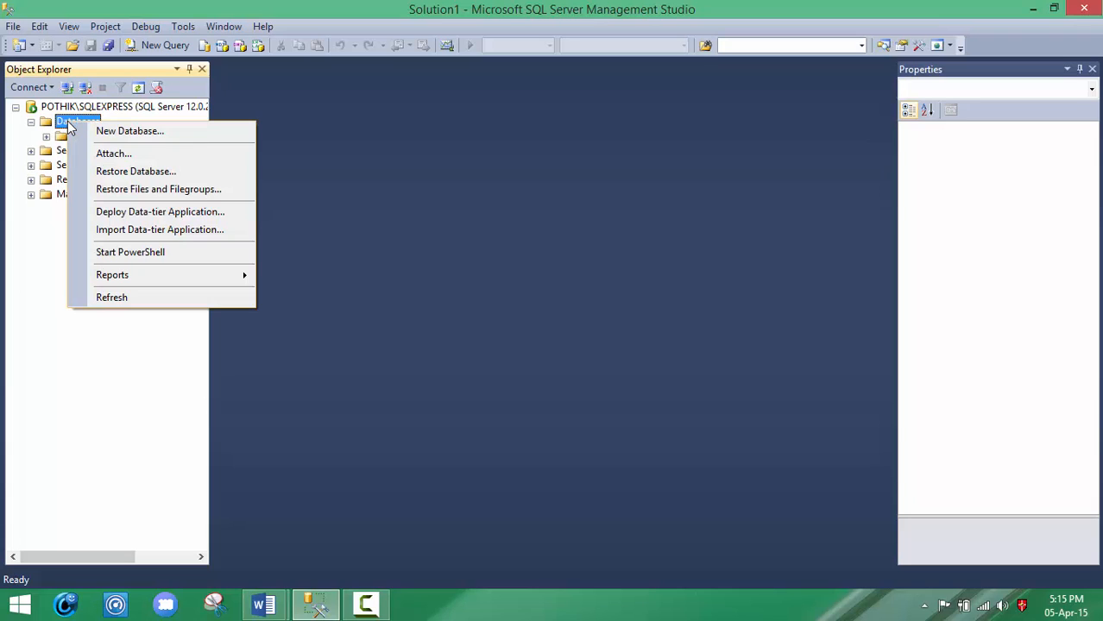
{"action": "left_click", "coordinate": [103, 132]}
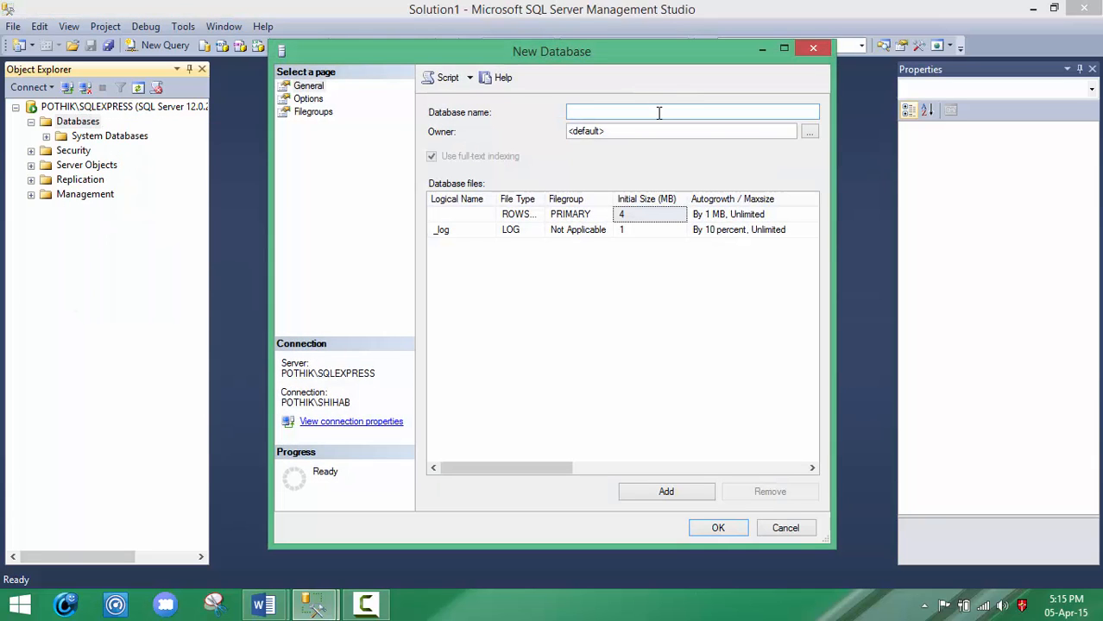
{"action": "type", "text": "Tutorial"}
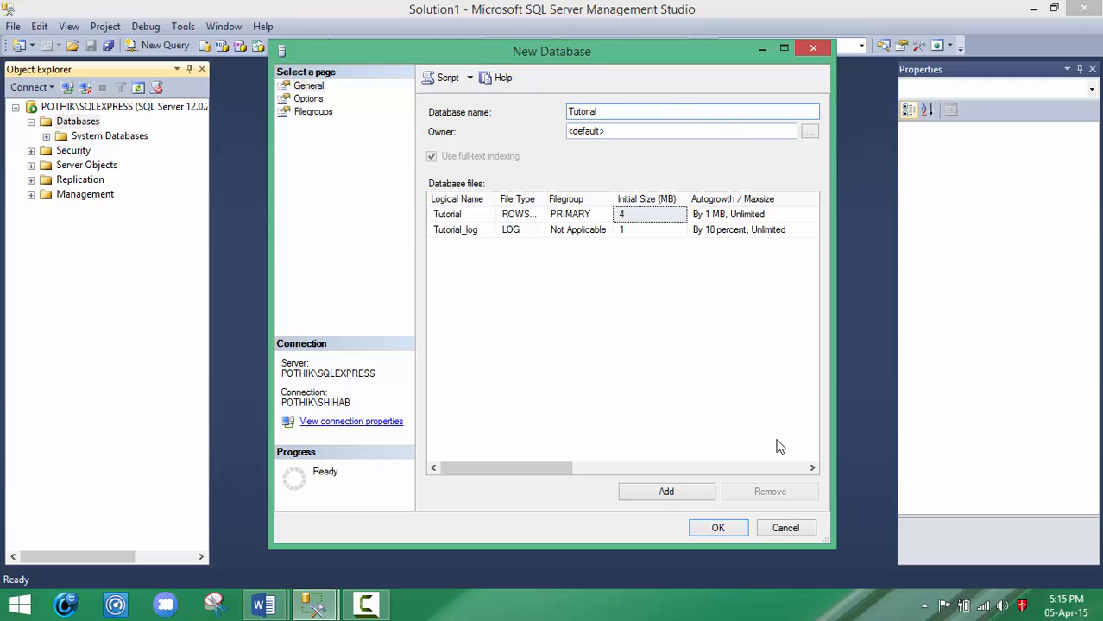
{"action": "left_click", "coordinate": [728, 527]}
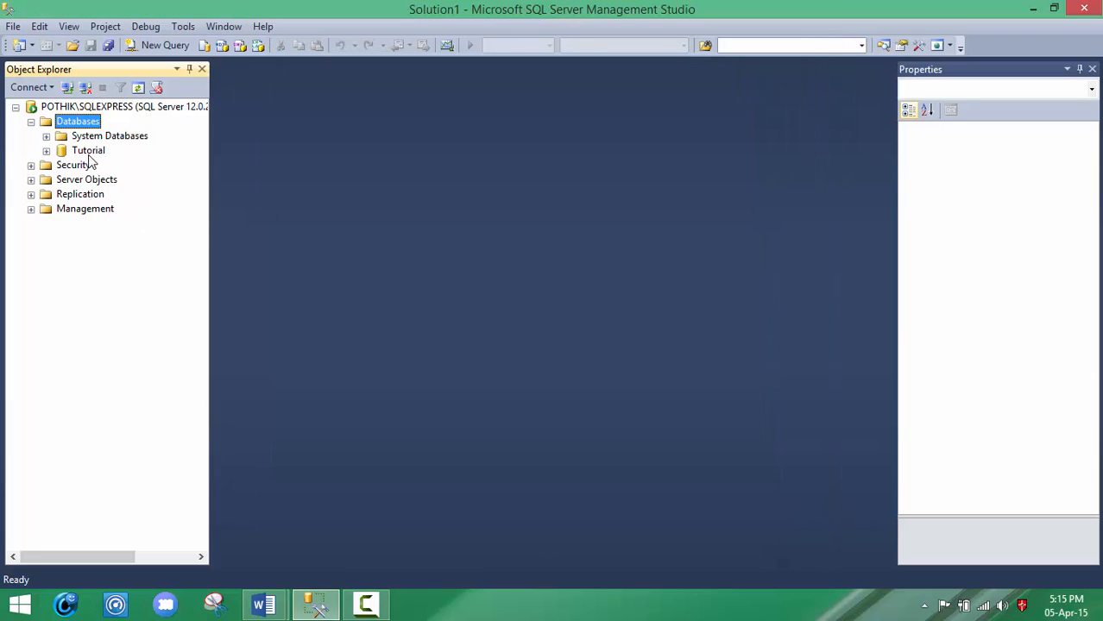
Step: Expand the Tutorial database and start designing a new table in its Tables folder
{"action": "left_click", "coordinate": [89, 154]}
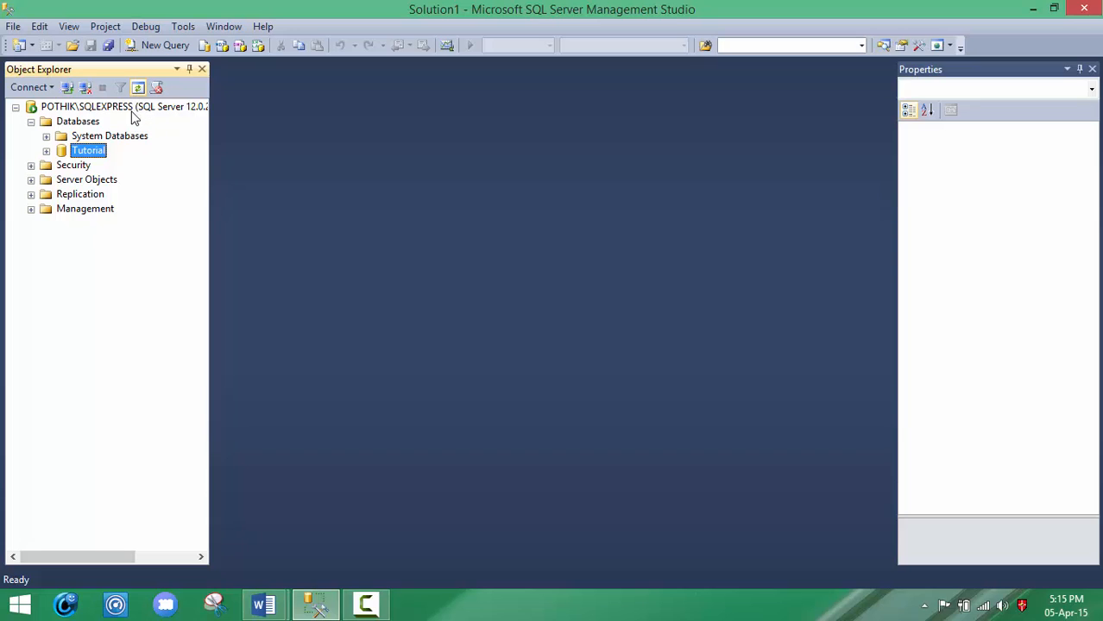
{"action": "left_click", "coordinate": [46, 152]}
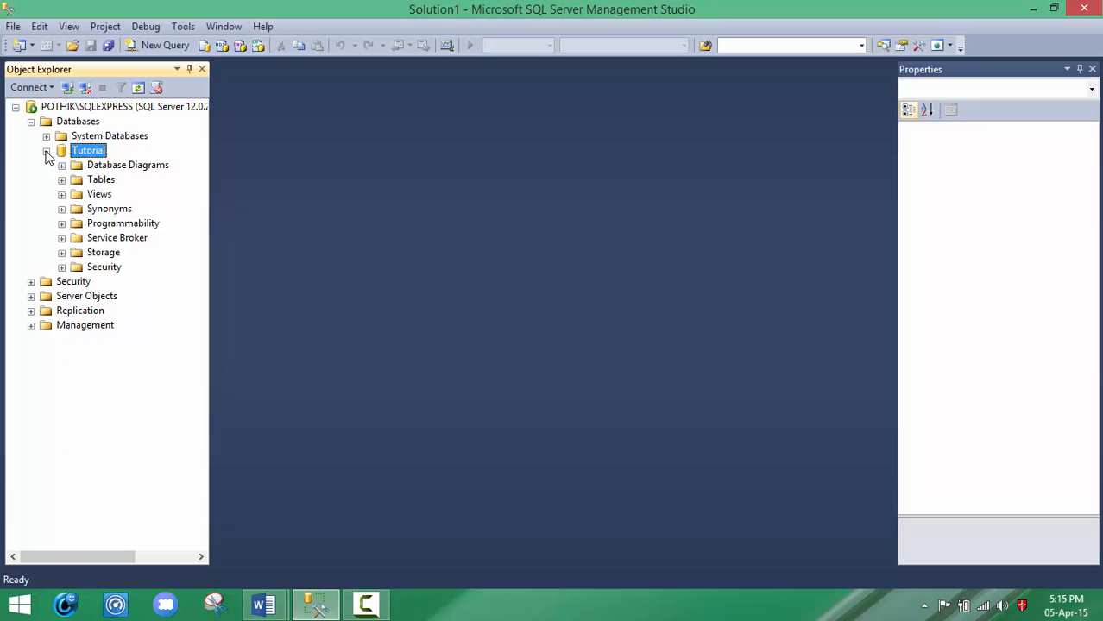
{"action": "left_click", "coordinate": [100, 180]}
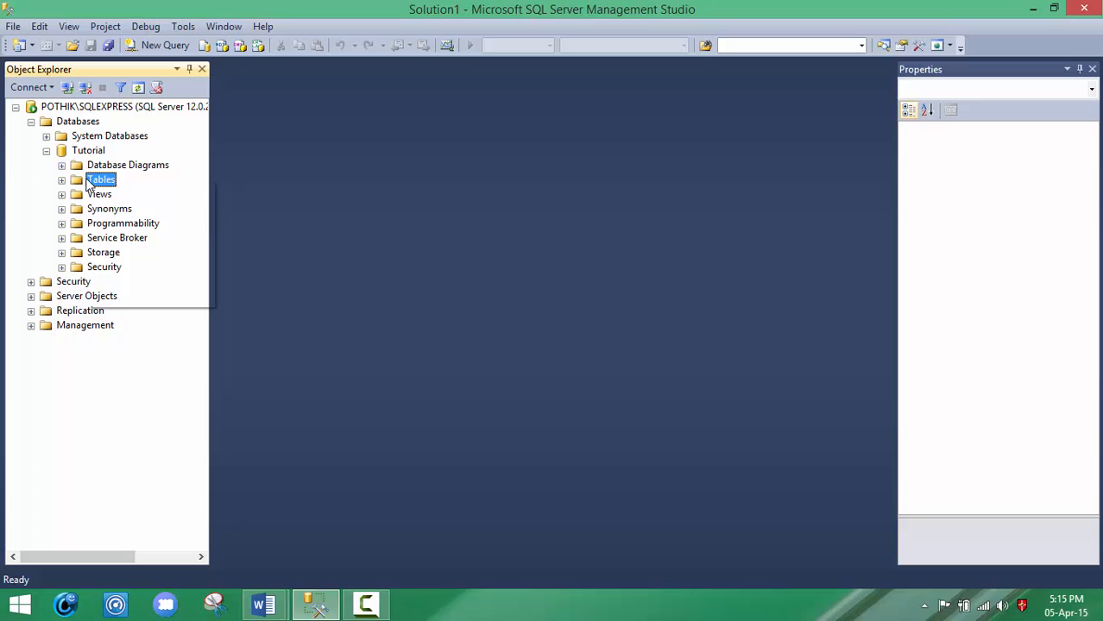
{"action": "right_click", "coordinate": [89, 182]}
{"action": "left_click", "coordinate": [129, 189]}
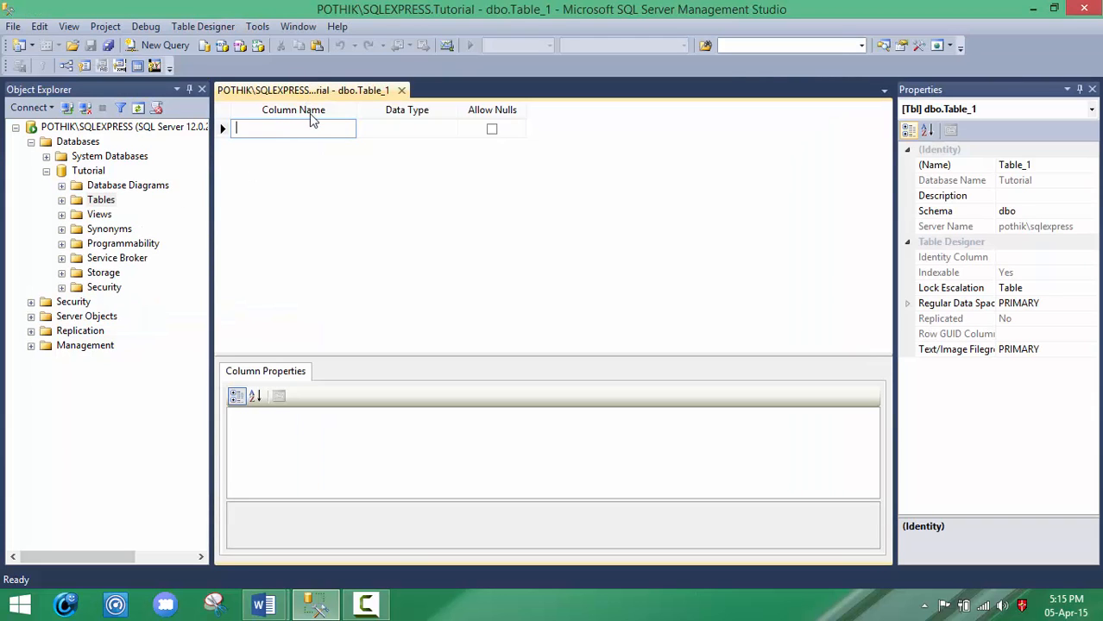
Step: Define the first column of the new table as Id with data type int
{"action": "left_click", "coordinate": [400, 129]}
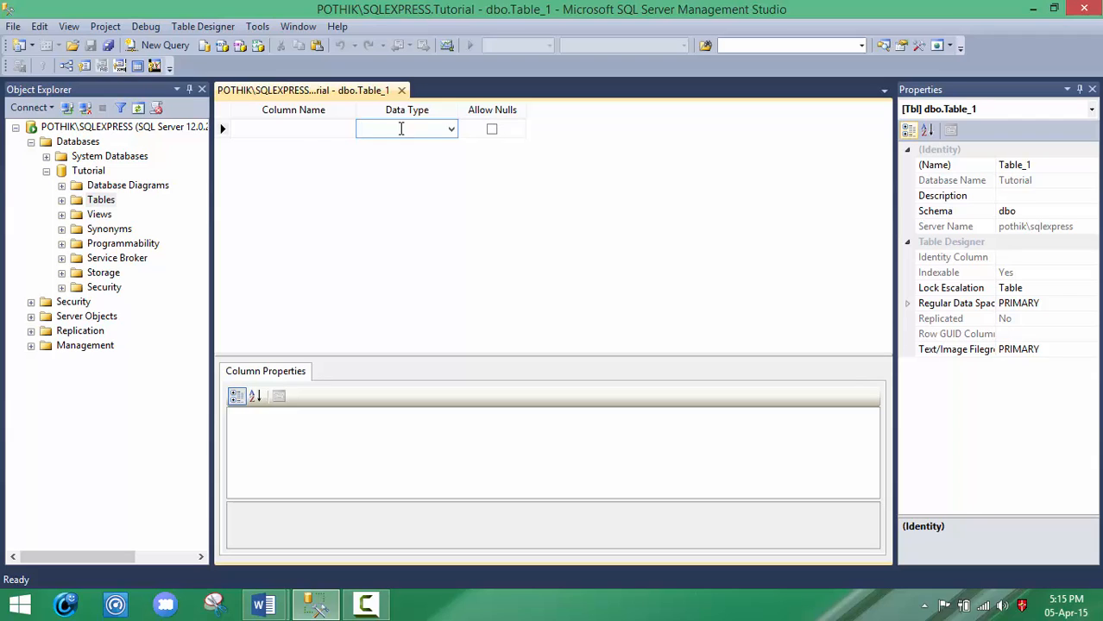
{"action": "left_click", "coordinate": [298, 128]}
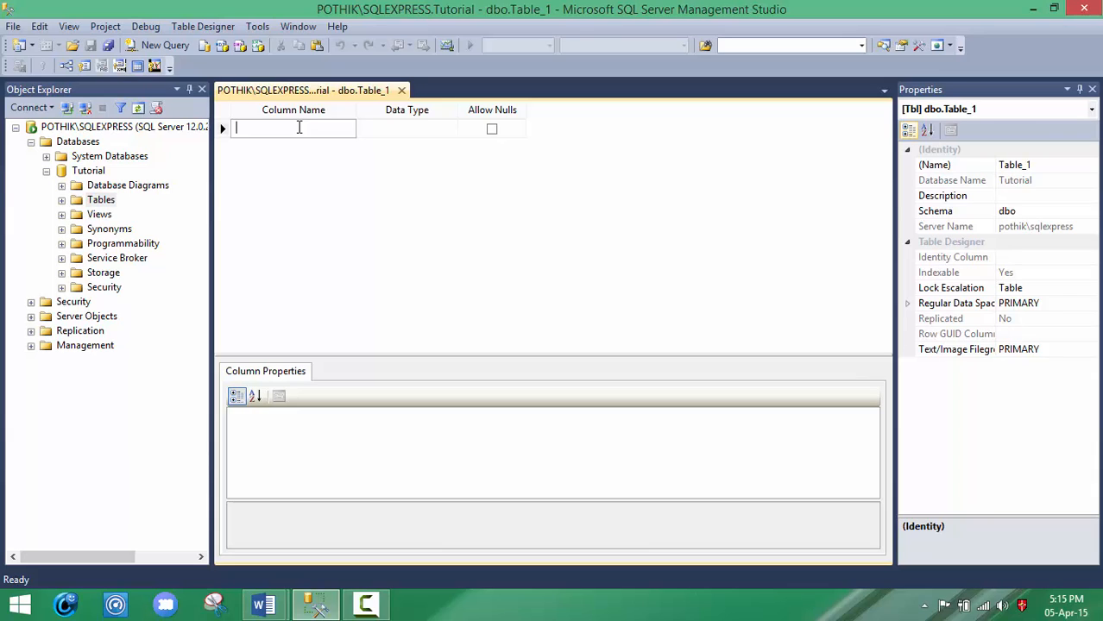
{"action": "type", "text": "Id"}
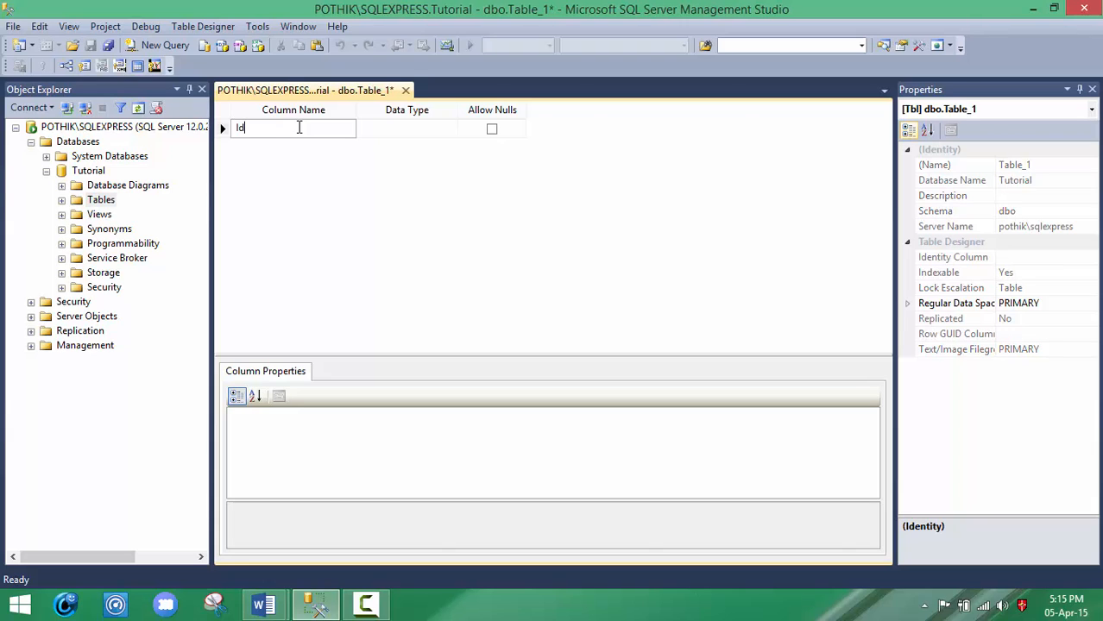
{"action": "left_click", "coordinate": [390, 130]}
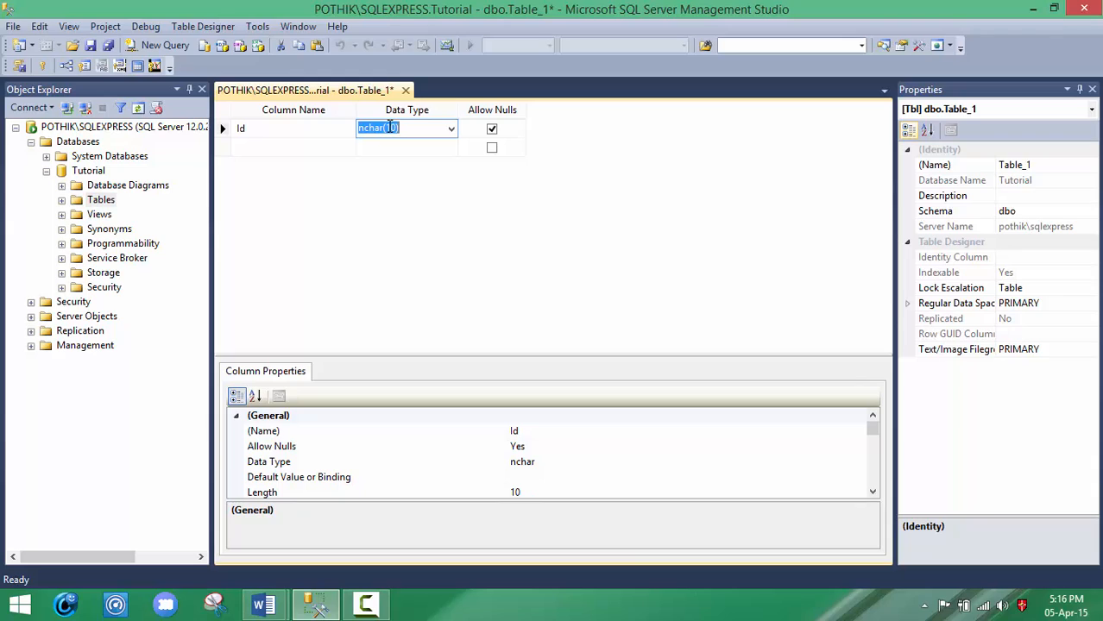
{"action": "type", "text": "int"}
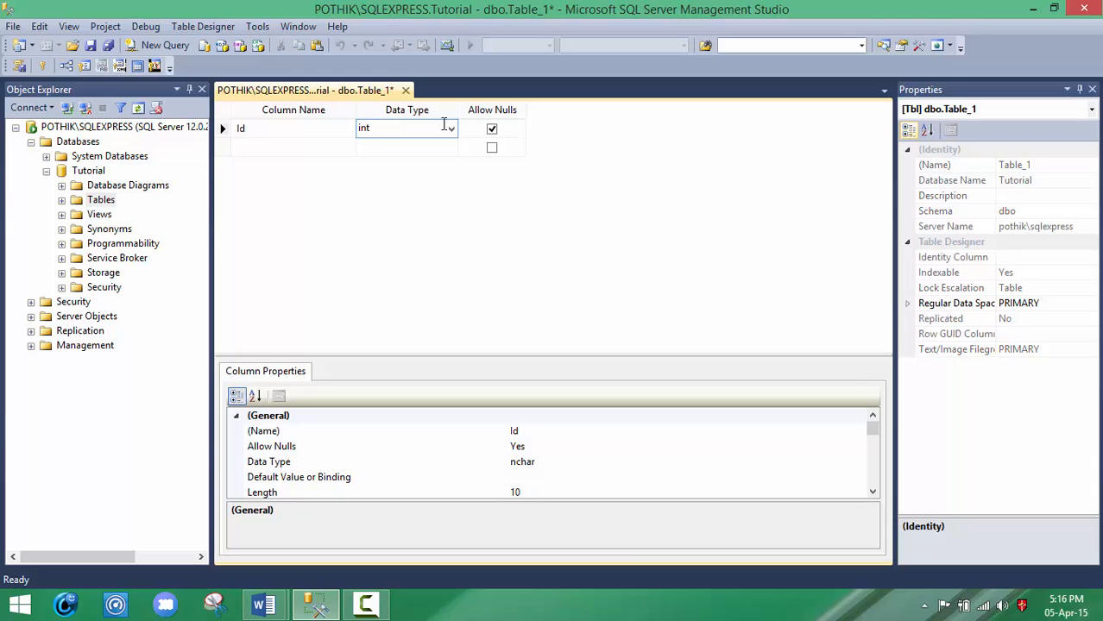
Step: Add a second column called Name with data type varchar(50)
{"action": "left_click", "coordinate": [316, 147]}
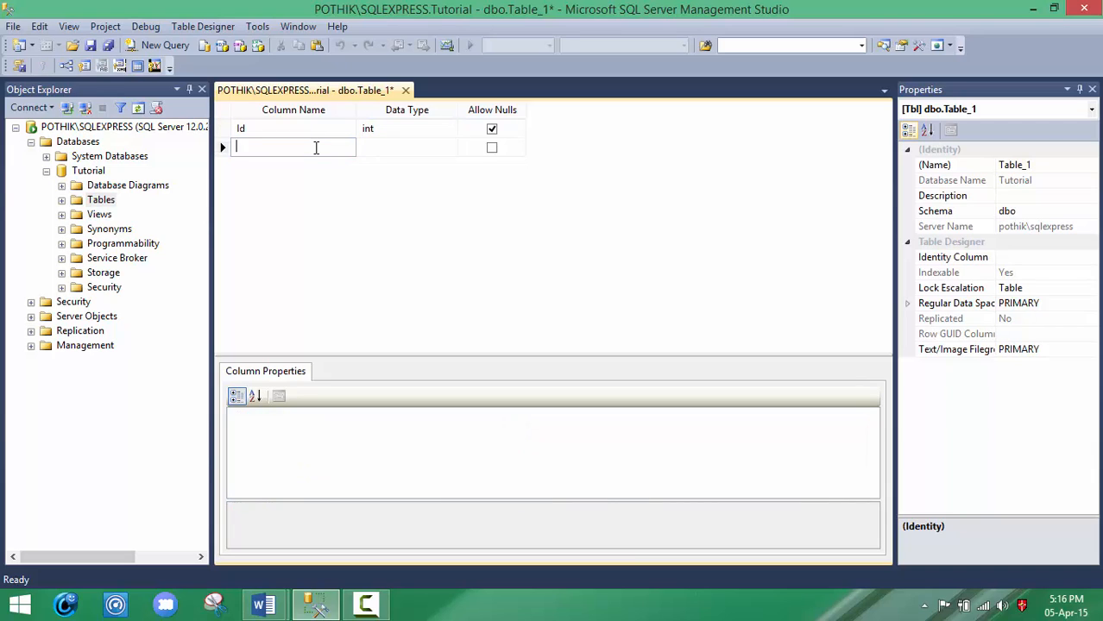
{"action": "type", "text": "Name"}
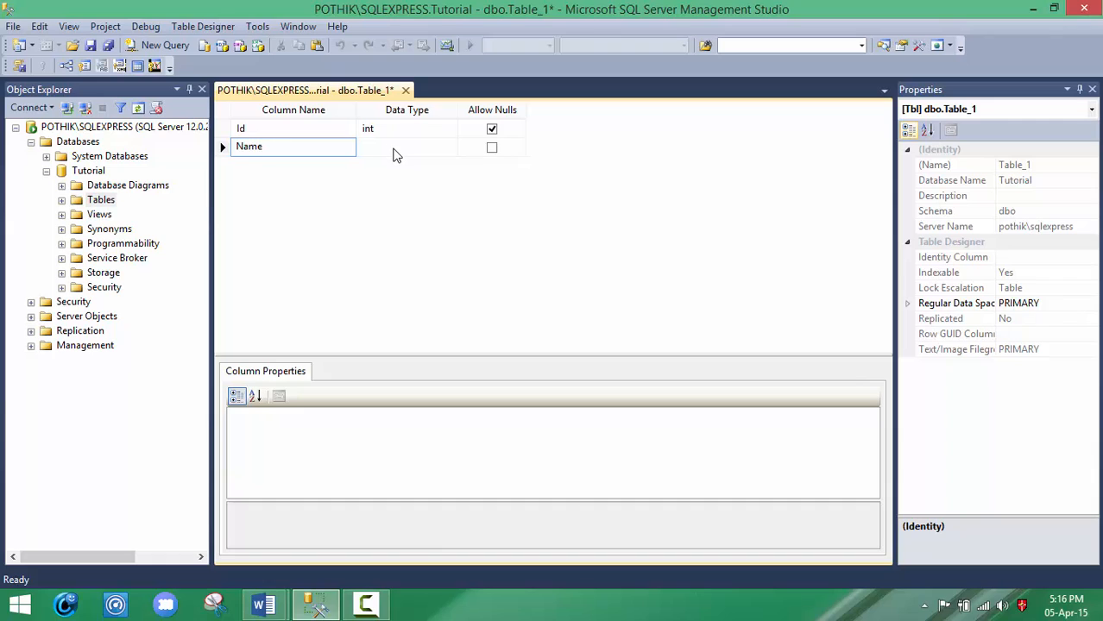
{"action": "left_click", "coordinate": [395, 148]}
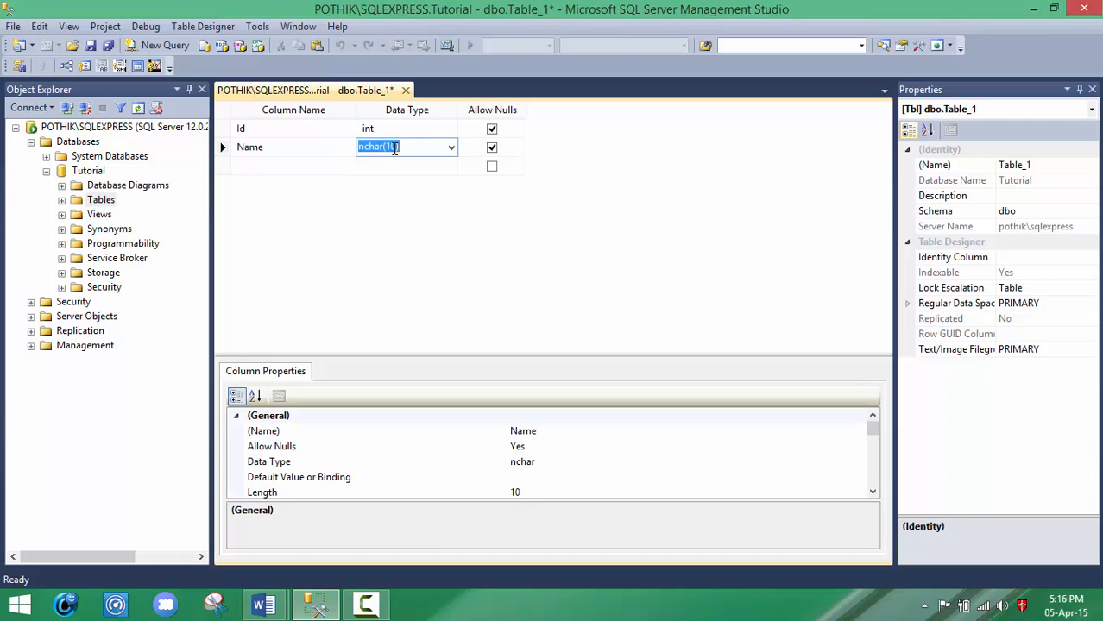
{"action": "type", "text": "varcha"}
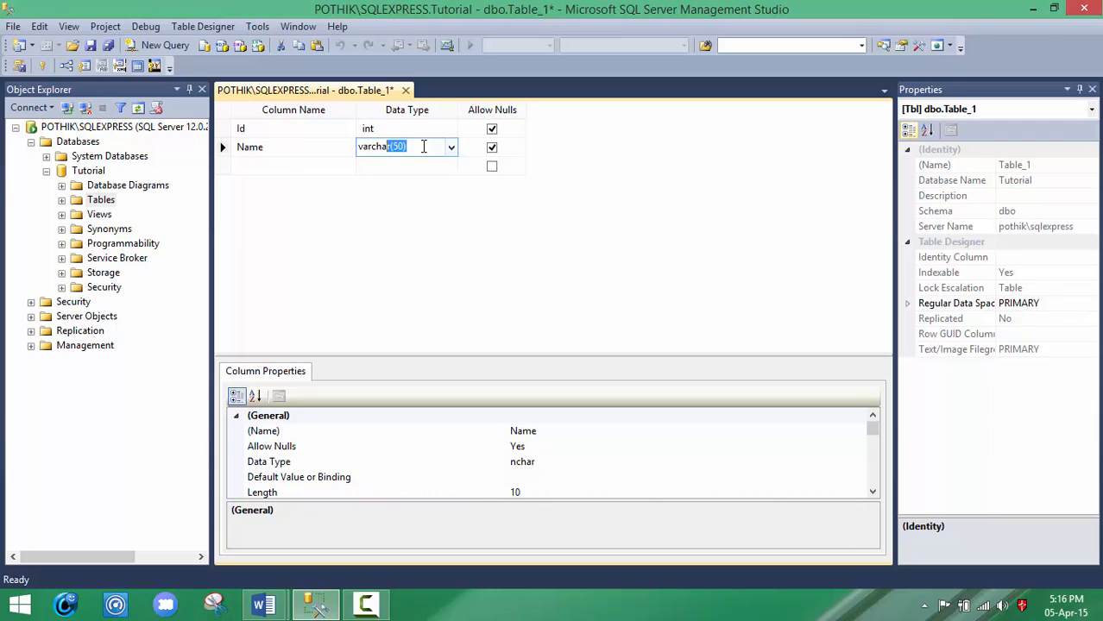
{"action": "type", "text": "r(50)"}
Step: Change the data type of the Name column to varchar(20)
{"action": "double_click", "coordinate": [399, 146]}
{"action": "left_click", "coordinate": [399, 145]}
{"action": "key", "text": "Up"}
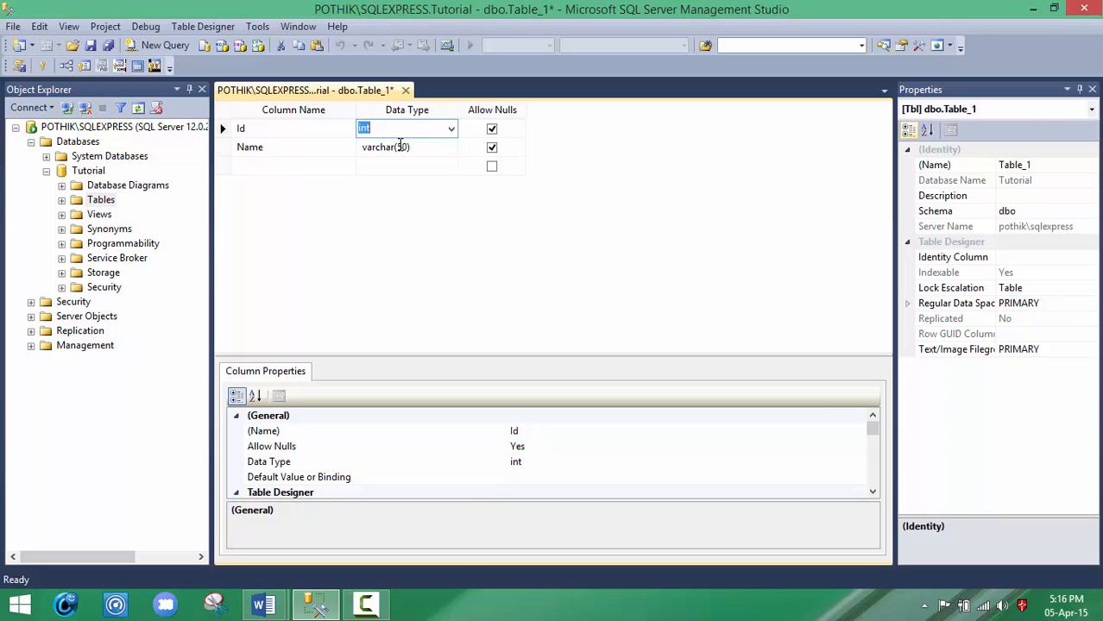
{"action": "left_click", "coordinate": [402, 147]}
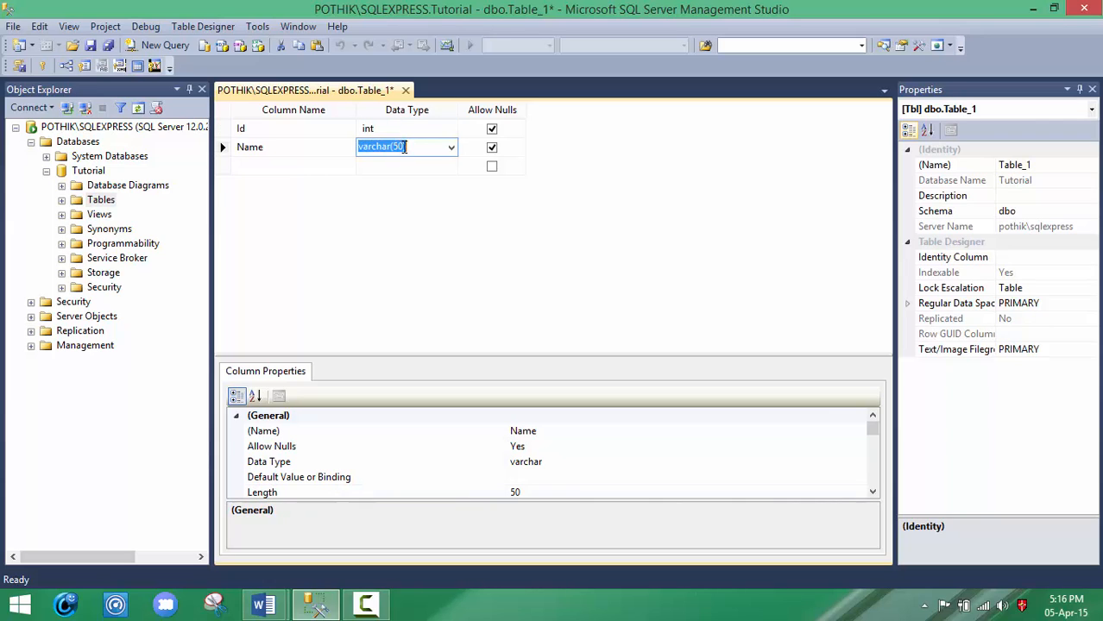
{"action": "left_click", "coordinate": [403, 146]}
{"action": "key", "text": "BackSpace"}
{"action": "key", "text": "BackSpace"}
{"action": "type", "text": "20"}
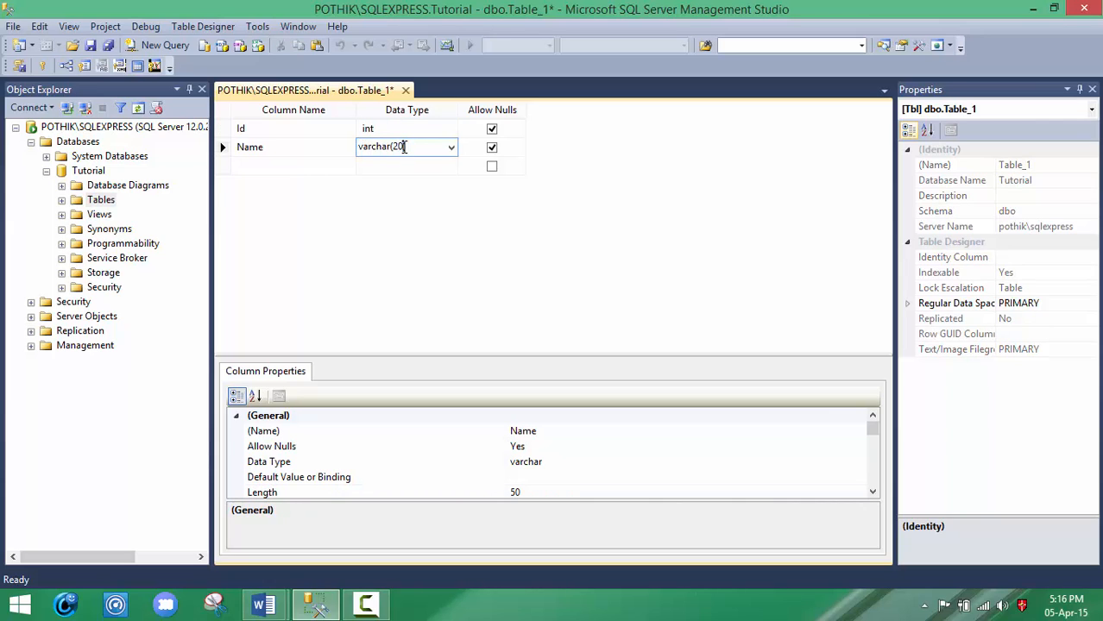
Step: Add a third column called Department with data type varchar(50)
{"action": "left_click", "coordinate": [289, 167]}
{"action": "type", "text": "De"}
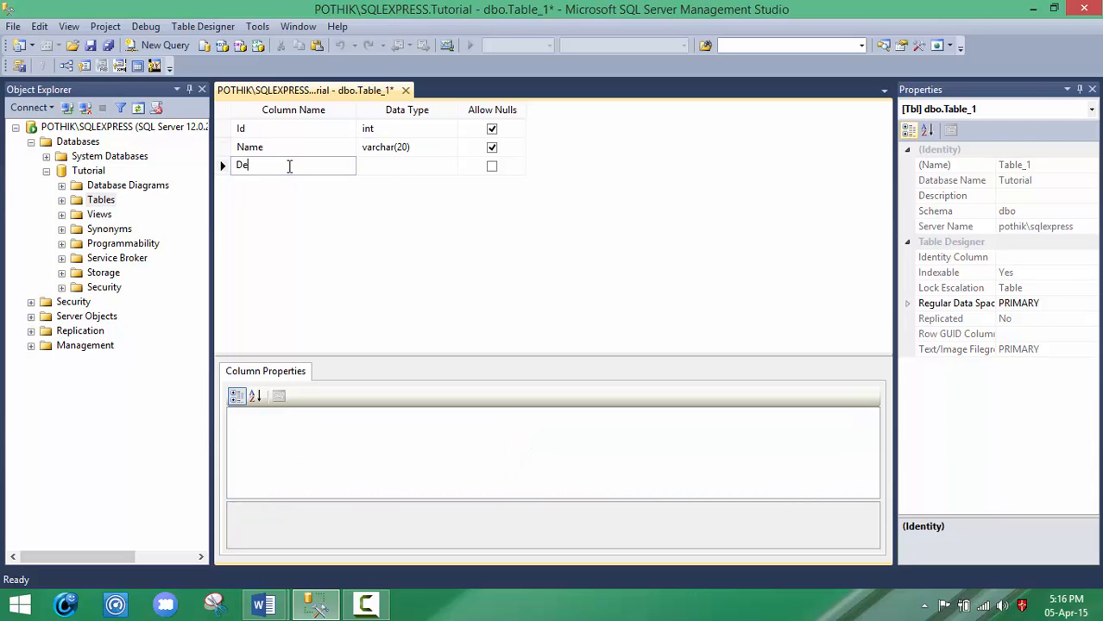
{"action": "type", "text": "partment"}
{"action": "left_click", "coordinate": [410, 165]}
{"action": "left_click", "coordinate": [410, 164]}
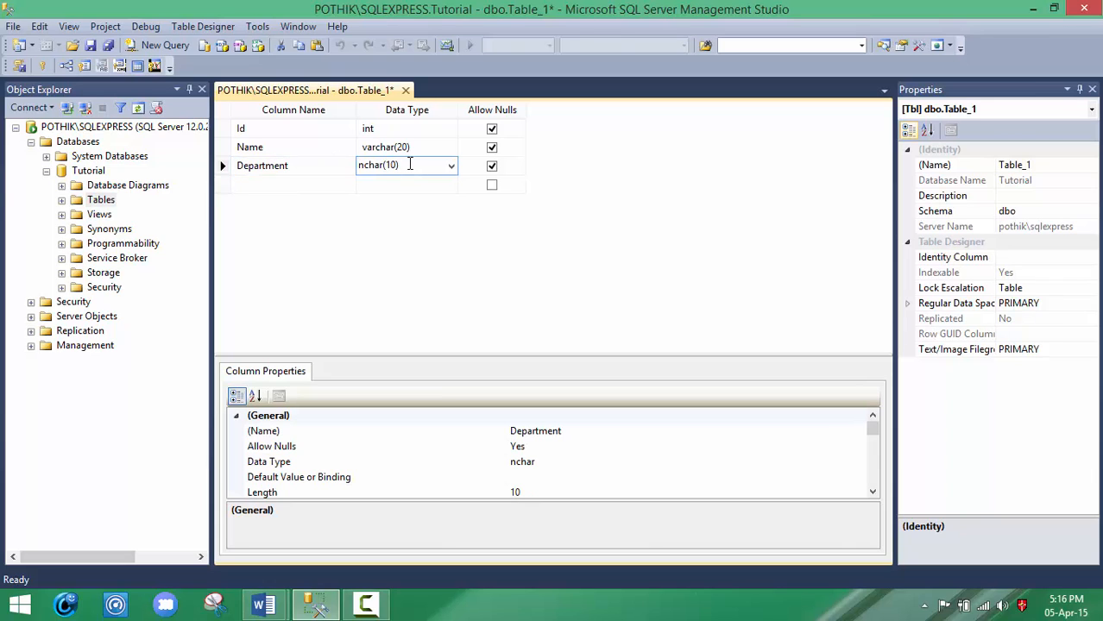
{"action": "left_click_drag", "start_coordinate": [410, 165], "coordinate": [330, 177]}
{"action": "type", "text": "var"}
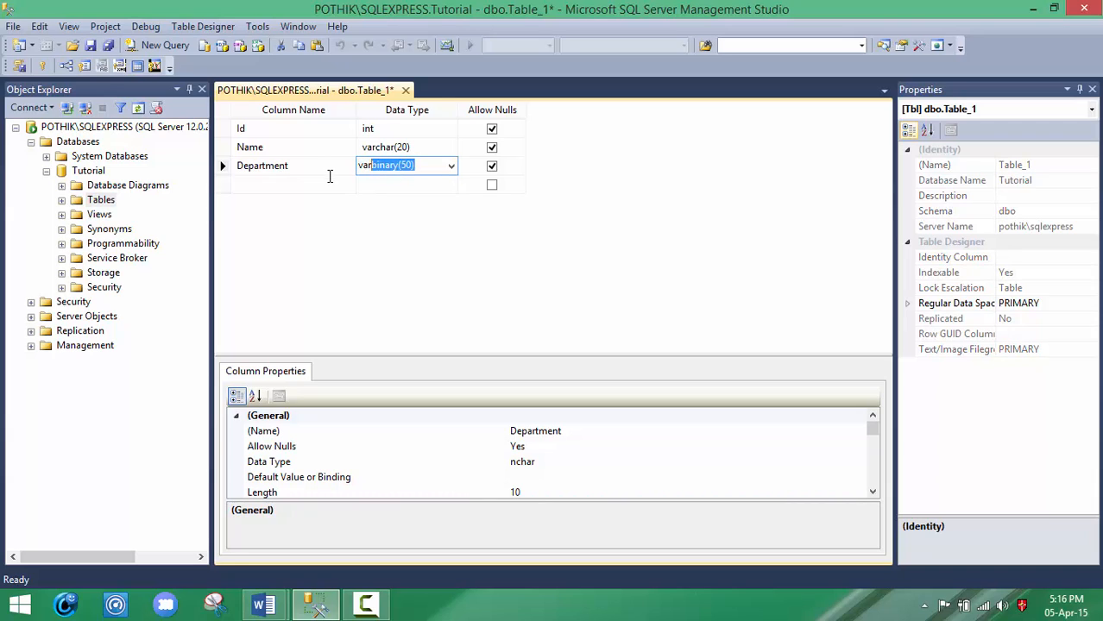
{"action": "type", "text": "char"}
Step: Add a fourth column called Address with data type varchar(50)
{"action": "left_click", "coordinate": [304, 183]}
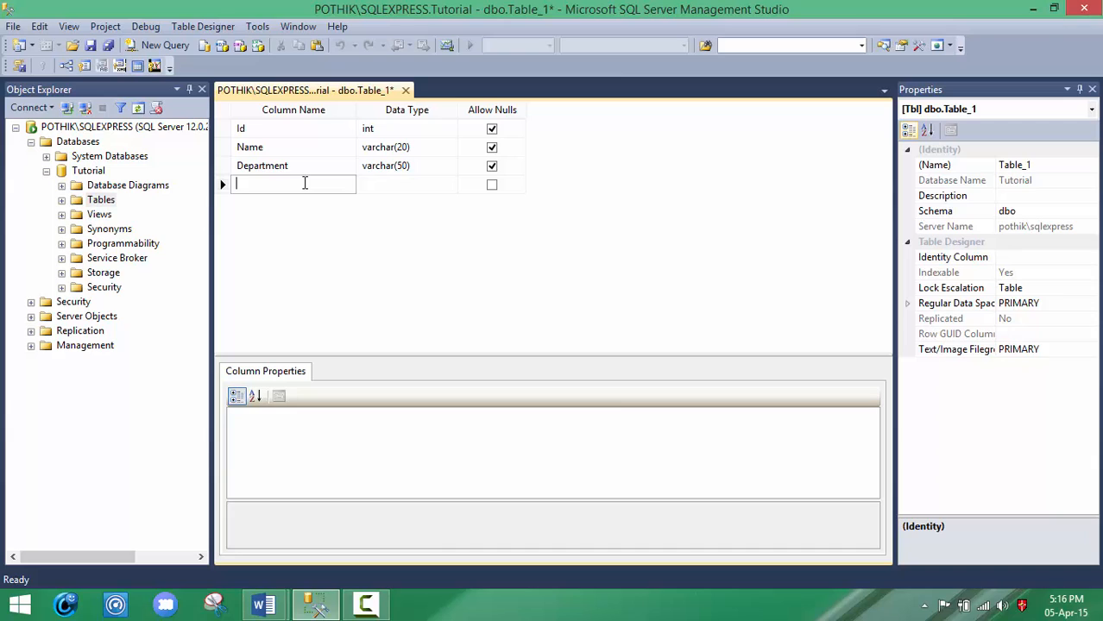
{"action": "type", "text": "address"}
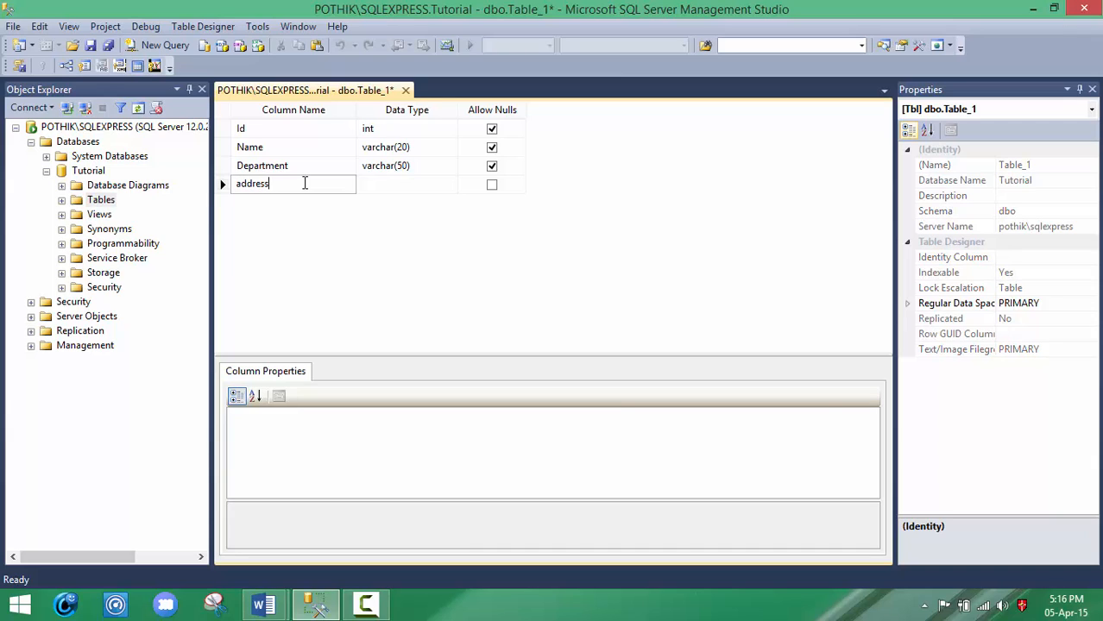
{"action": "key", "text": "Left"}
{"action": "key", "text": "Left"}
{"action": "key", "text": "BackSpace"}
{"action": "type", "text": "A"}
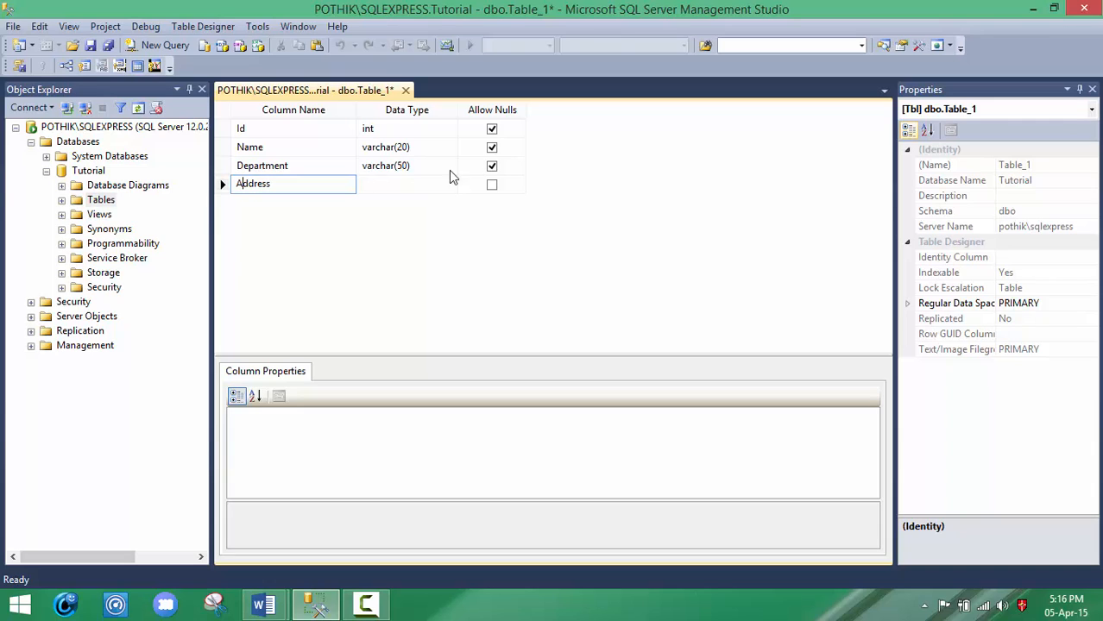
{"action": "left_click", "coordinate": [411, 184]}
{"action": "type", "text": "varc"}
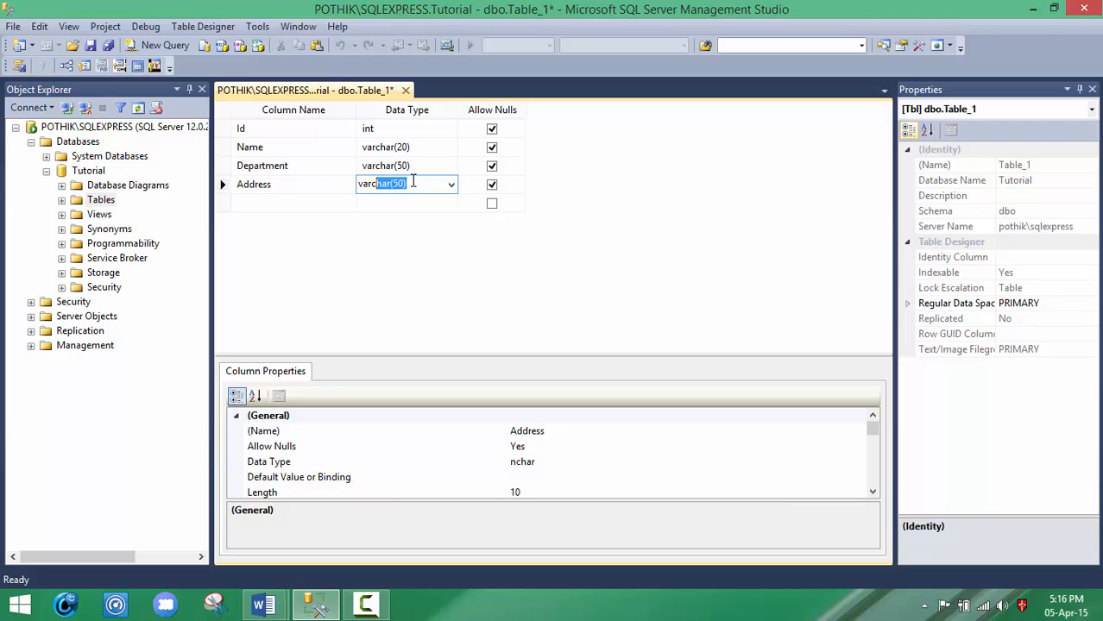
{"action": "type", "text": "h"}
Step: Add a fifth column called Phone with data type varchar(50)
{"action": "left_click", "coordinate": [295, 203]}
{"action": "type", "text": "Phone"}
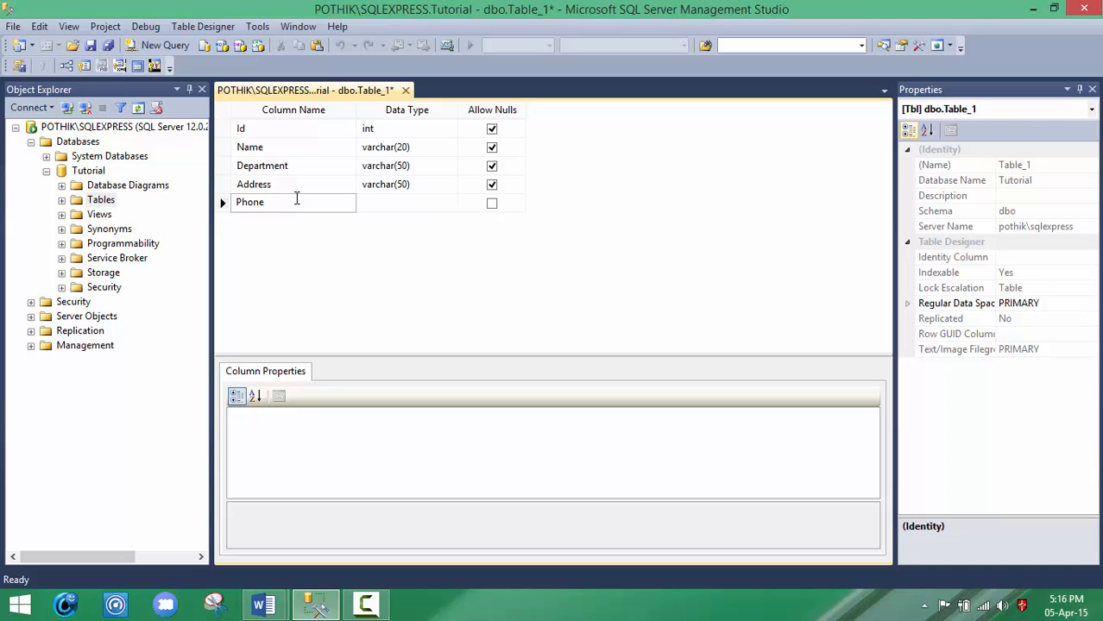
{"action": "left_click", "coordinate": [397, 201]}
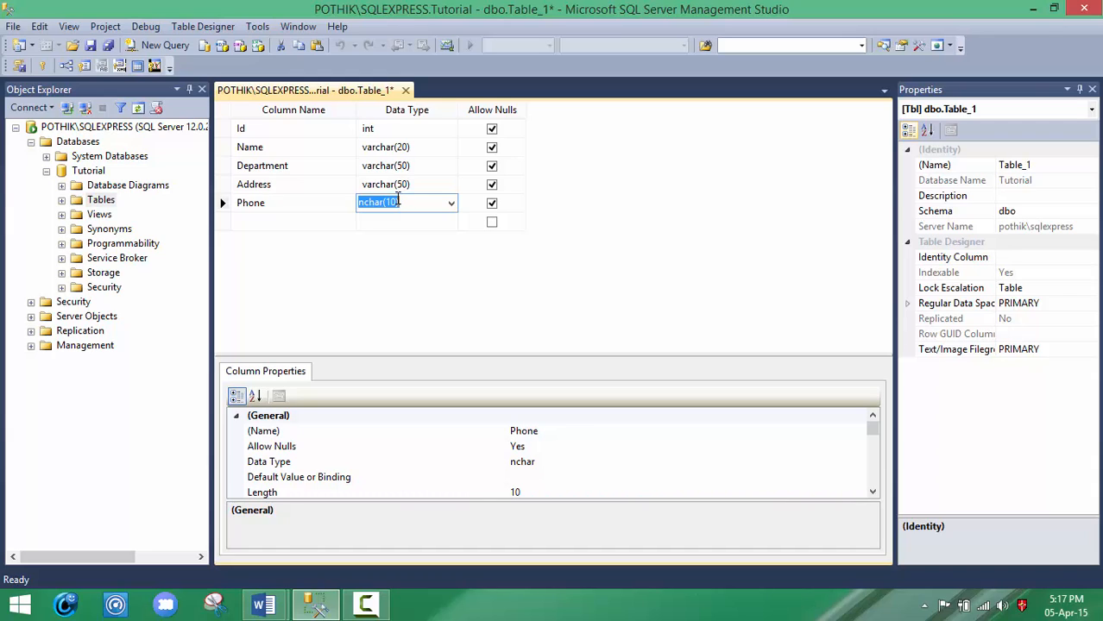
{"action": "type", "text": "varcha"}
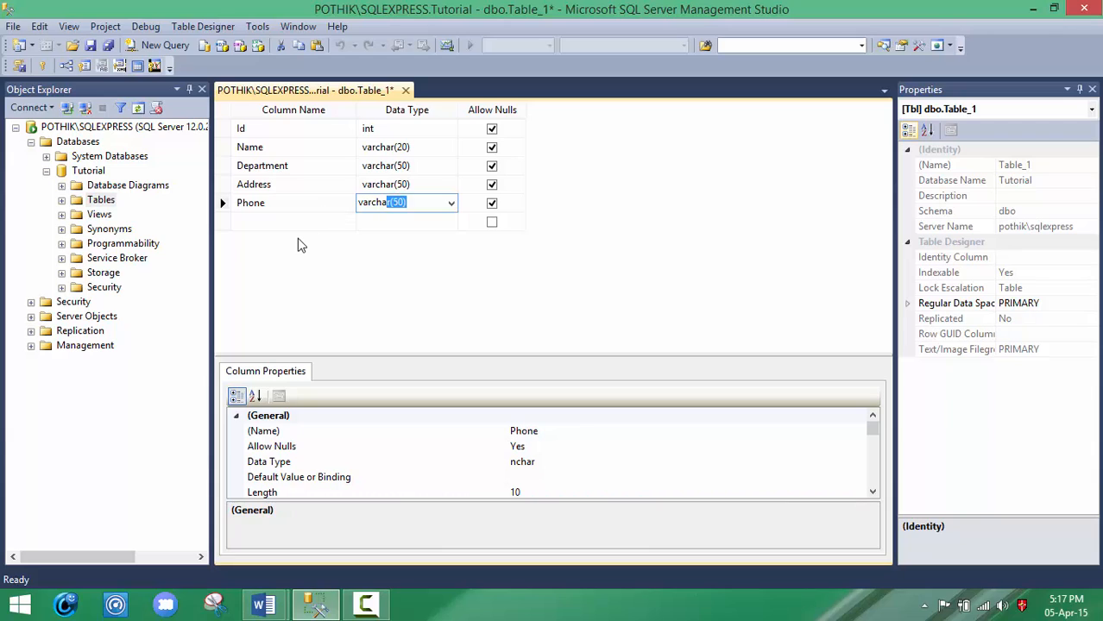
{"action": "key", "text": "Return"}
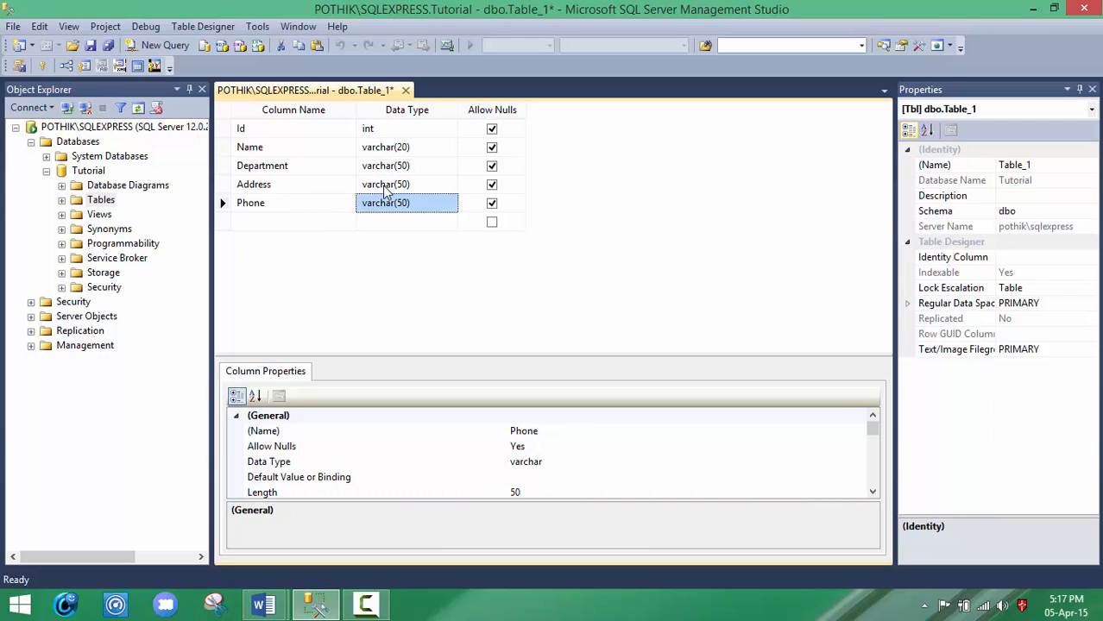
Step: Make Id the primary key and save the table as Master, checking the planned table name in the Word document
{"action": "right_click", "coordinate": [253, 130]}
{"action": "left_click", "coordinate": [285, 137]}
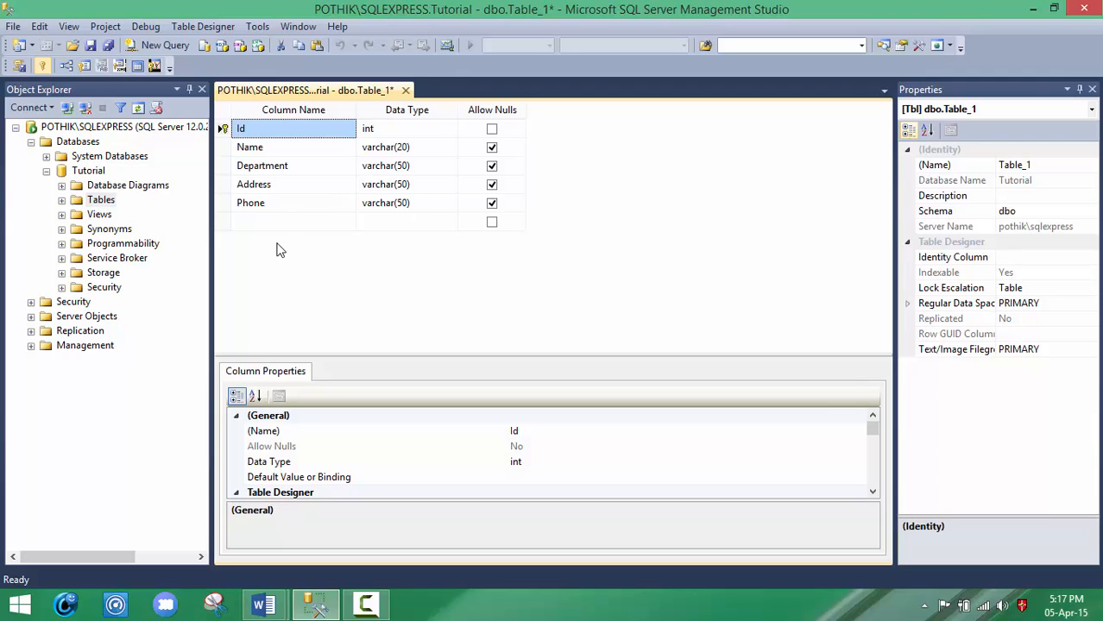
{"action": "key", "text": "ctrl+s"}
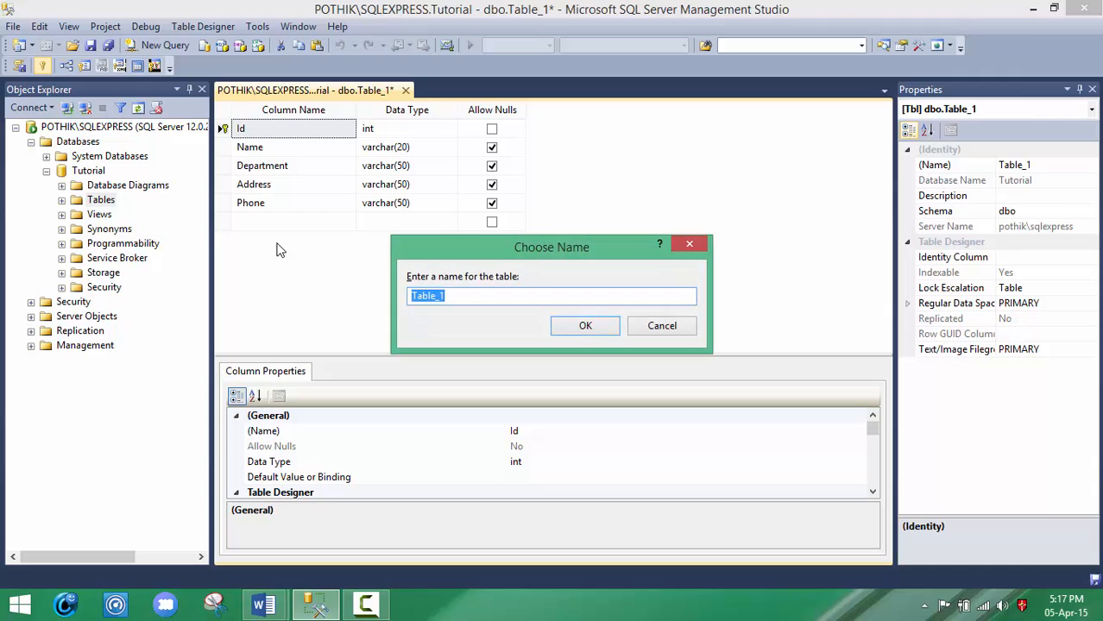
{"action": "left_click", "coordinate": [487, 294]}
{"action": "left_click_drag", "start_coordinate": [488, 295], "coordinate": [381, 295]}
{"action": "left_click", "coordinate": [267, 606]}
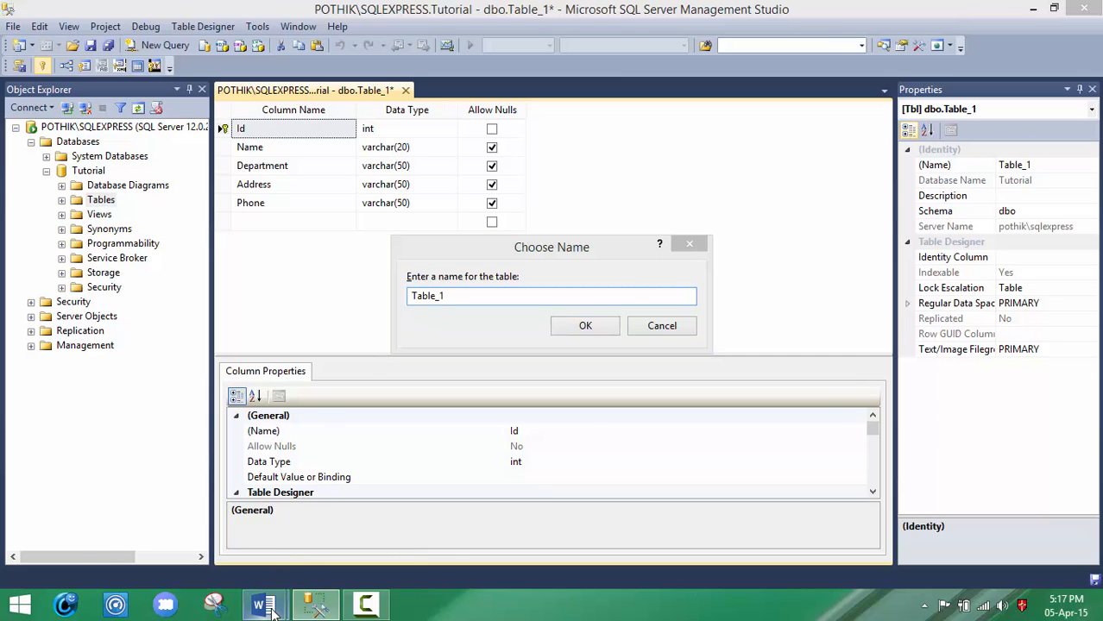
{"action": "left_click", "coordinate": [345, 519]}
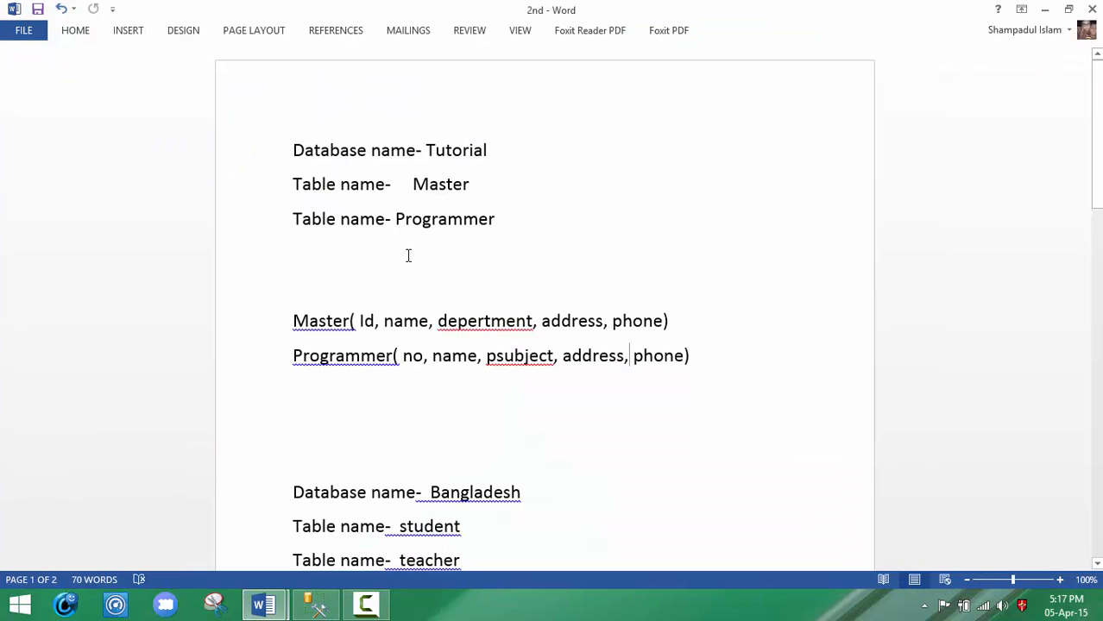
{"action": "left_click", "coordinate": [312, 607]}
{"action": "type", "text": "Ma"}
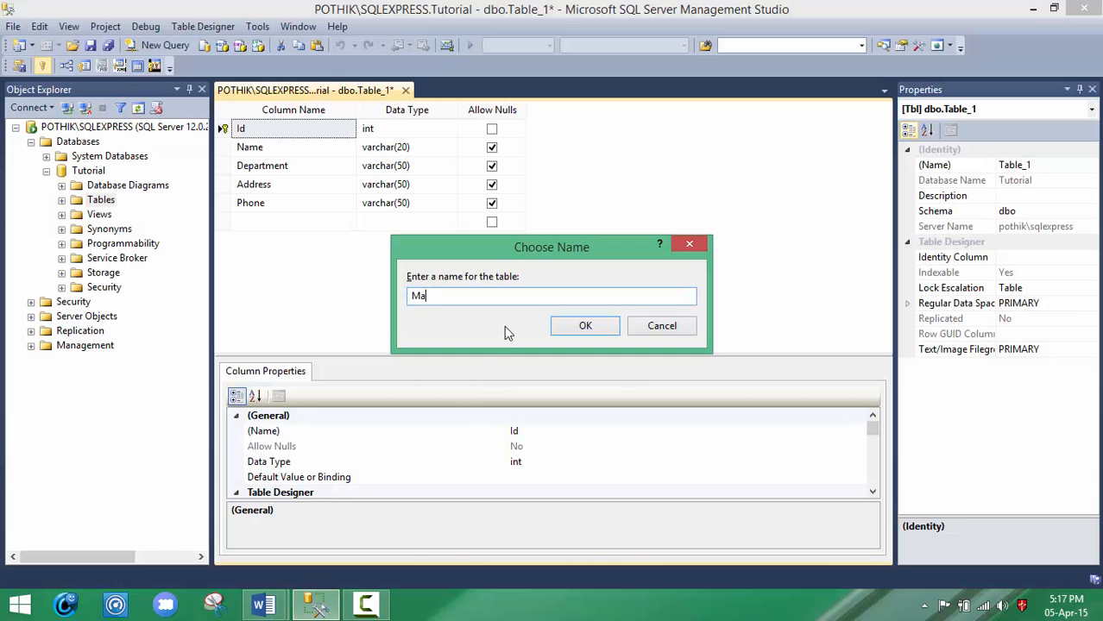
{"action": "type", "text": "ster"}
{"action": "left_click", "coordinate": [588, 320]}
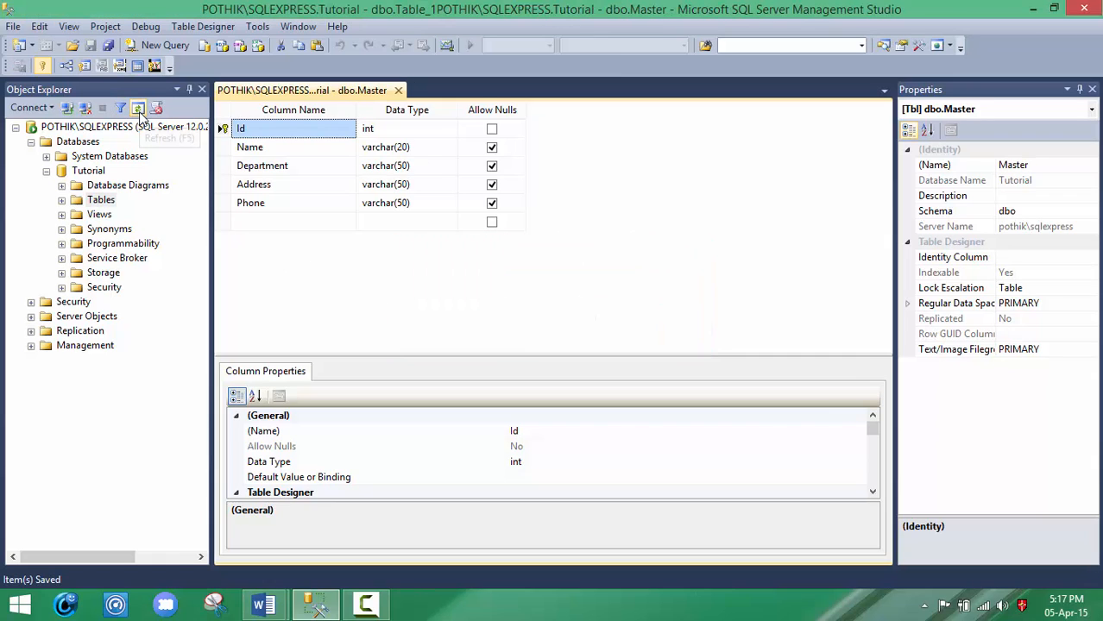
Step: Refresh and expand Tutorial's Tables folder and view the top 1000 rows of dbo.Master
{"action": "left_click", "coordinate": [138, 108]}
{"action": "left_click", "coordinate": [61, 200]}
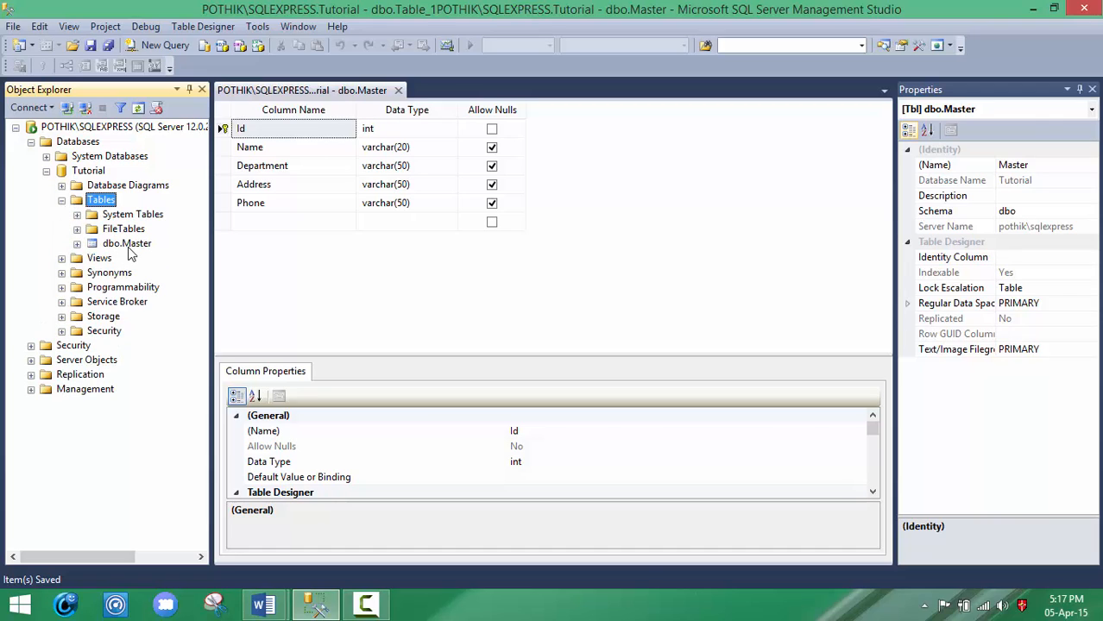
{"action": "right_click", "coordinate": [130, 244]}
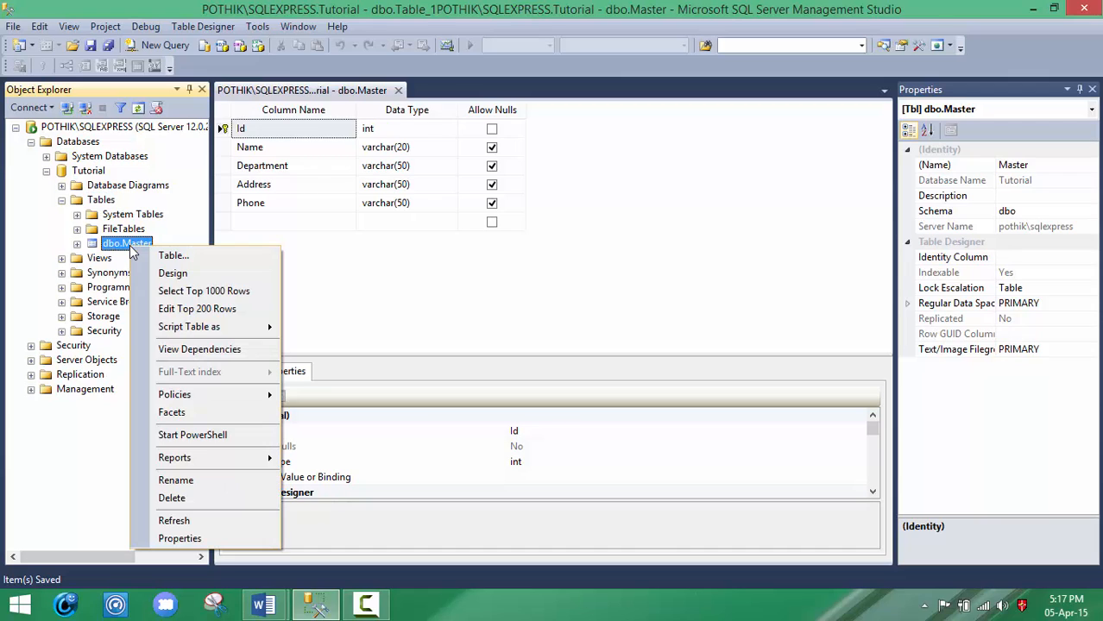
{"action": "left_click", "coordinate": [175, 296]}
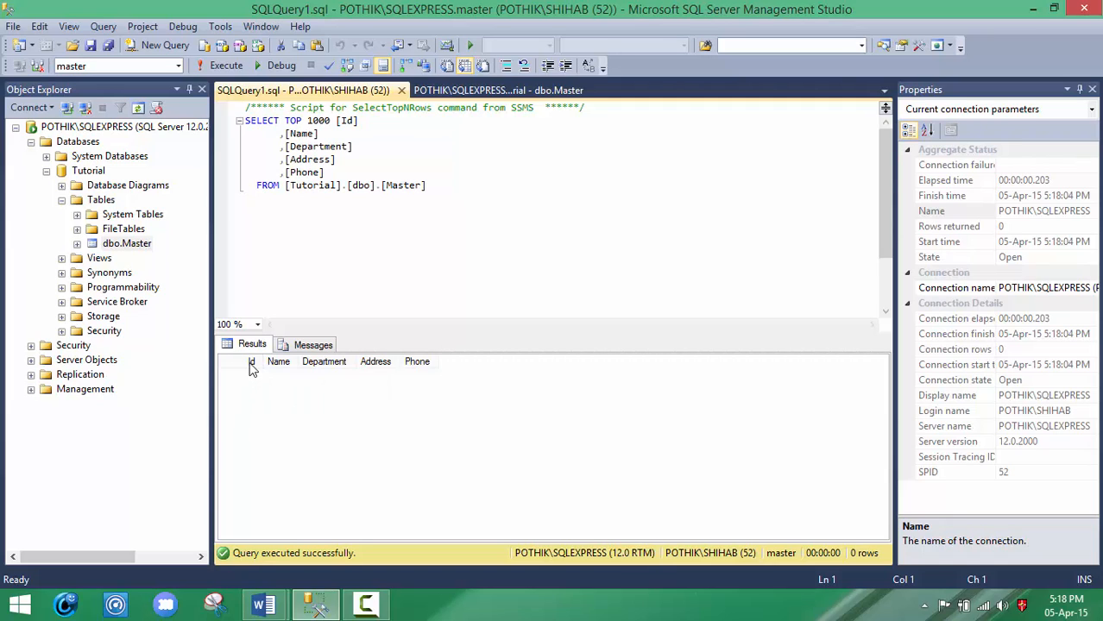
{"action": "left_click_drag", "start_coordinate": [323, 364], "coordinate": [371, 369]}
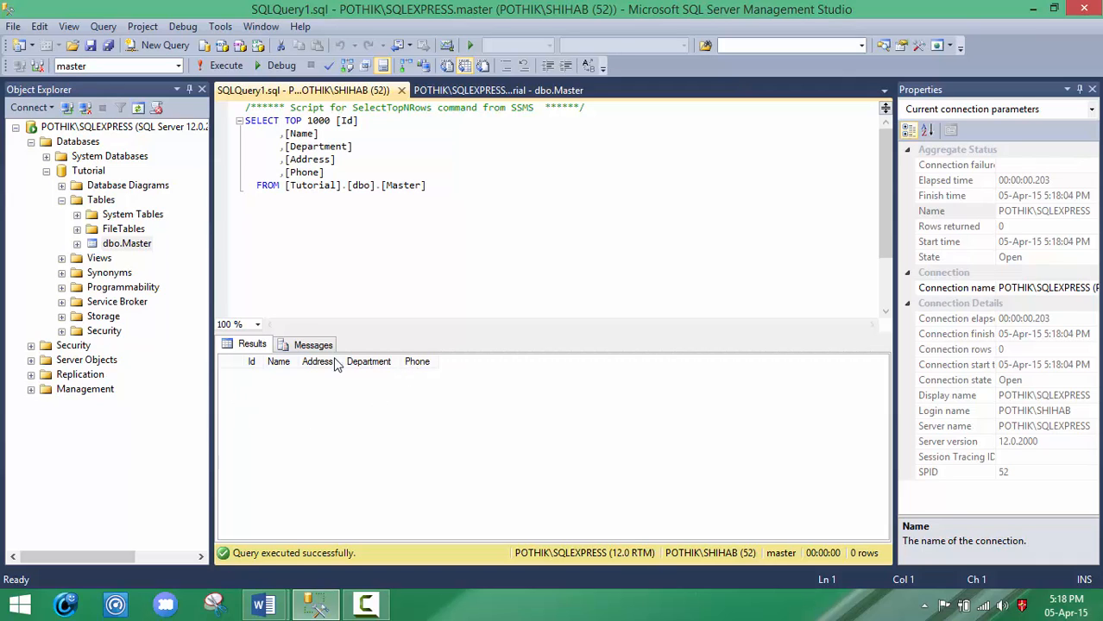
Step: Start designing another new table in the Tables folder of the Tutorial database
{"action": "right_click", "coordinate": [123, 231]}
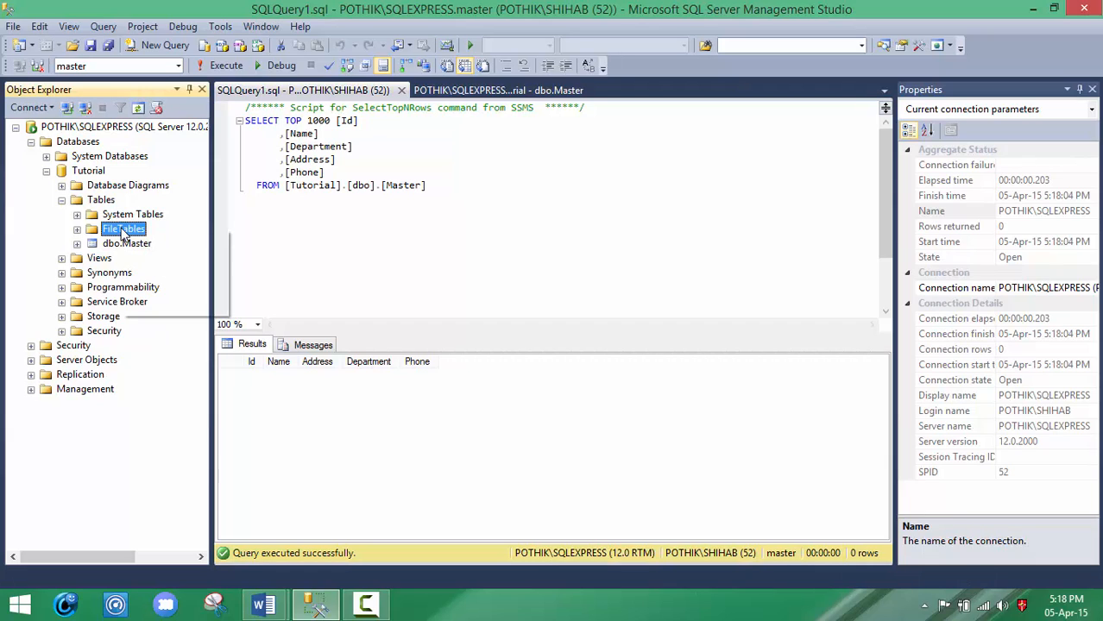
{"action": "right_click", "coordinate": [95, 199]}
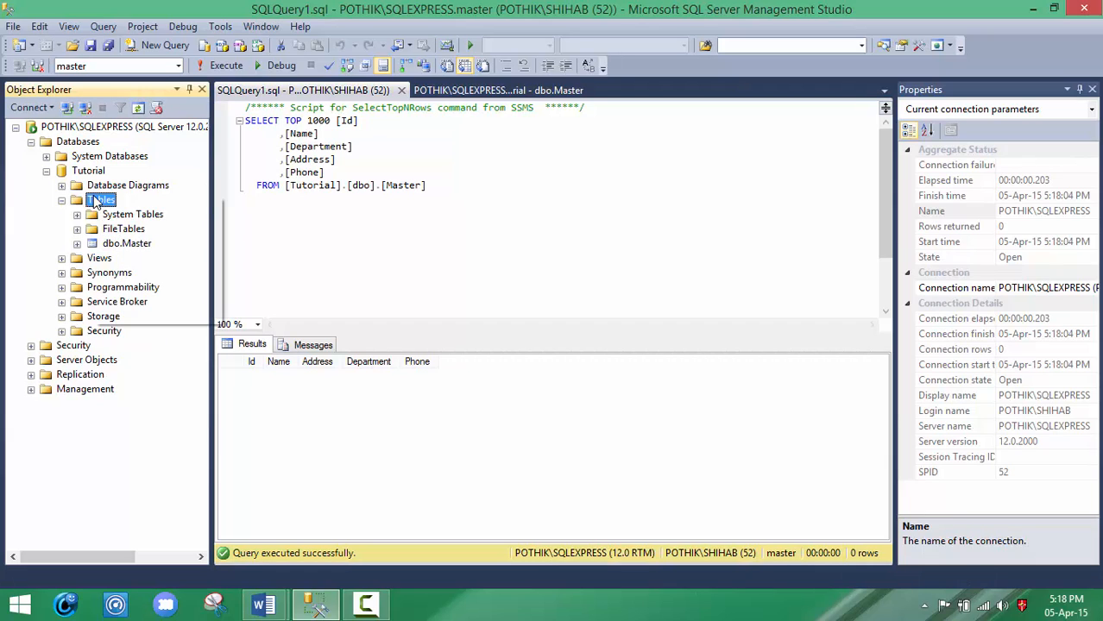
{"action": "left_click", "coordinate": [111, 209]}
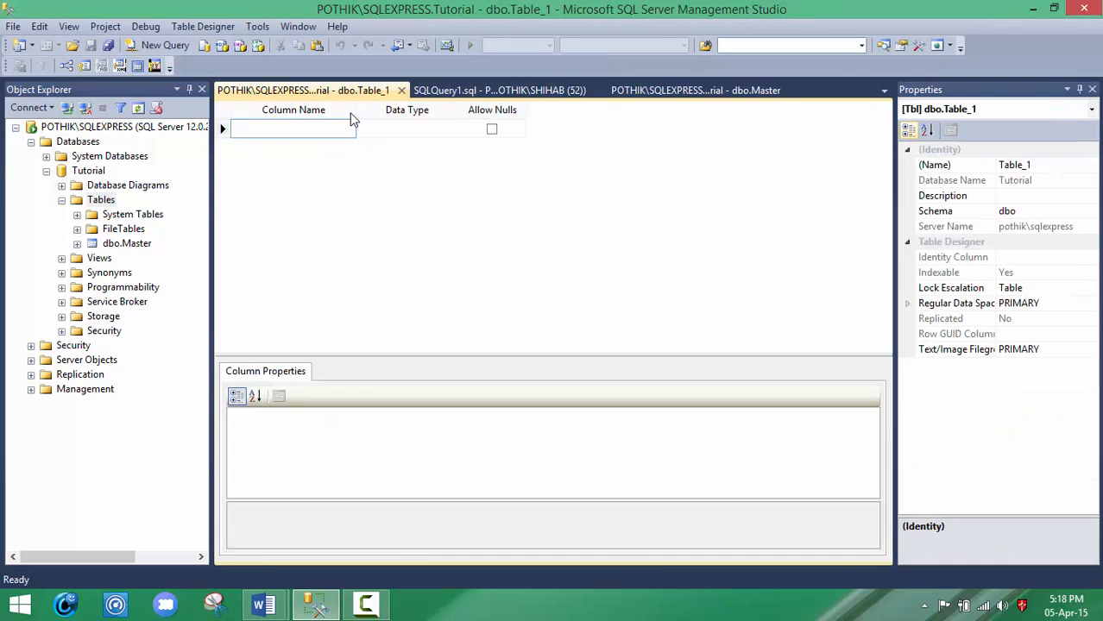
Step: Define the first column of the new table as No with data type int
{"action": "left_click", "coordinate": [318, 126]}
{"action": "type", "text": "No"}
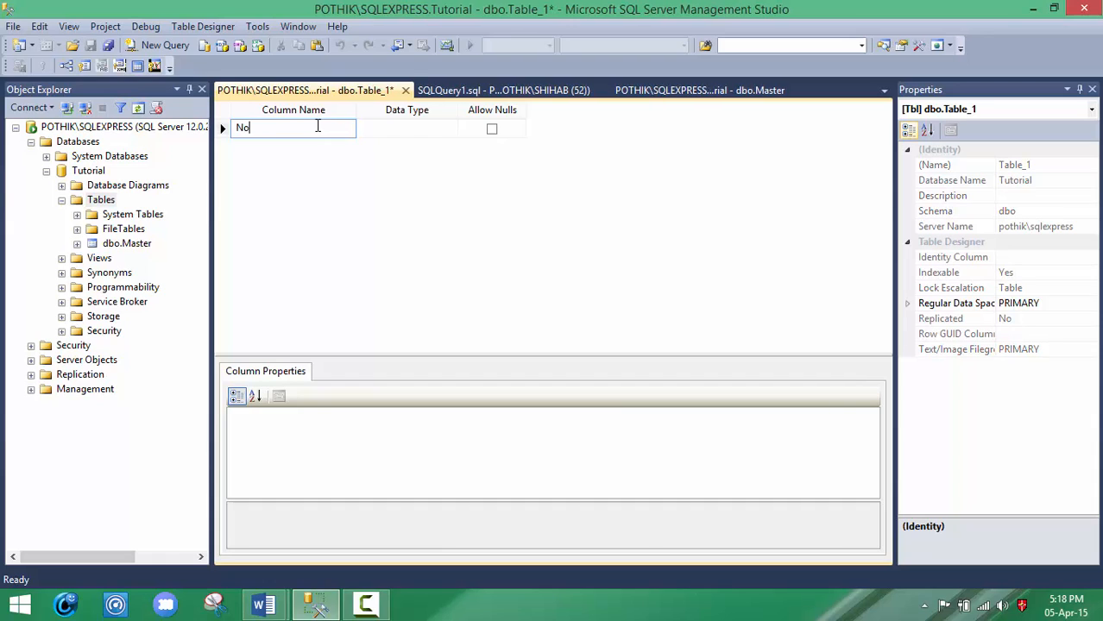
{"action": "left_click", "coordinate": [387, 128]}
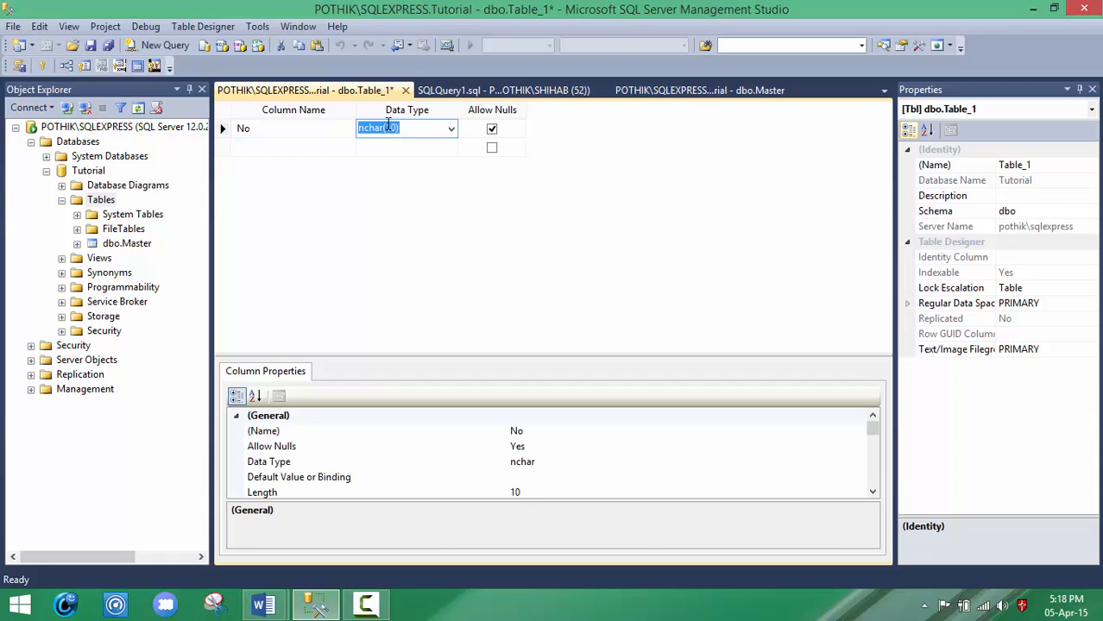
{"action": "type", "text": "int"}
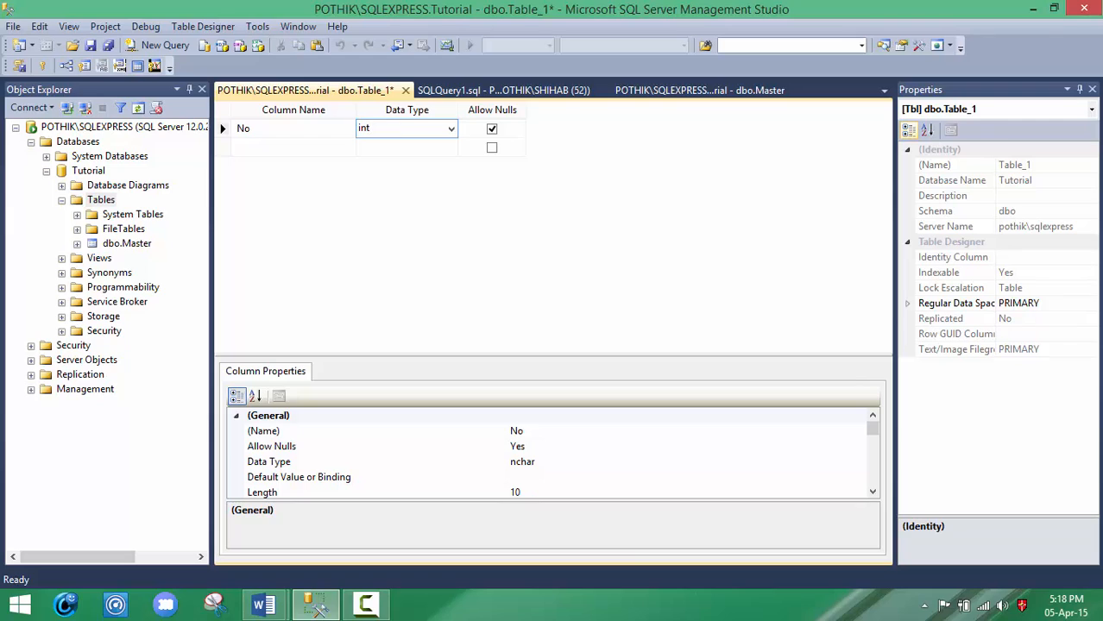
Step: Add a second column called Name with data type varchar(50) to the new table
{"action": "left_click", "coordinate": [268, 142]}
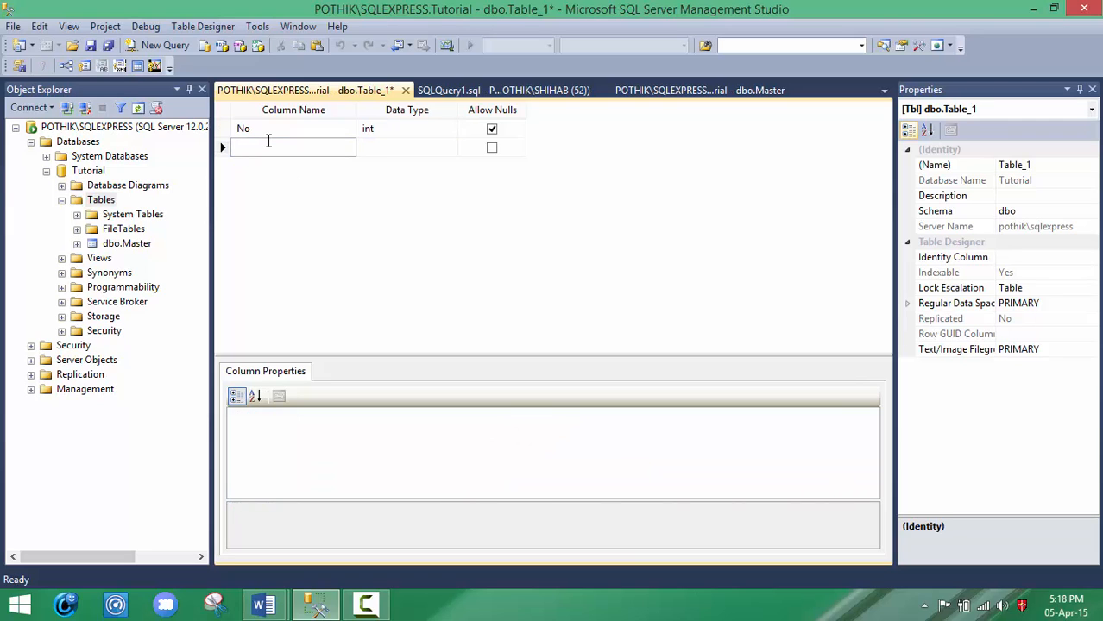
{"action": "type", "text": "Name"}
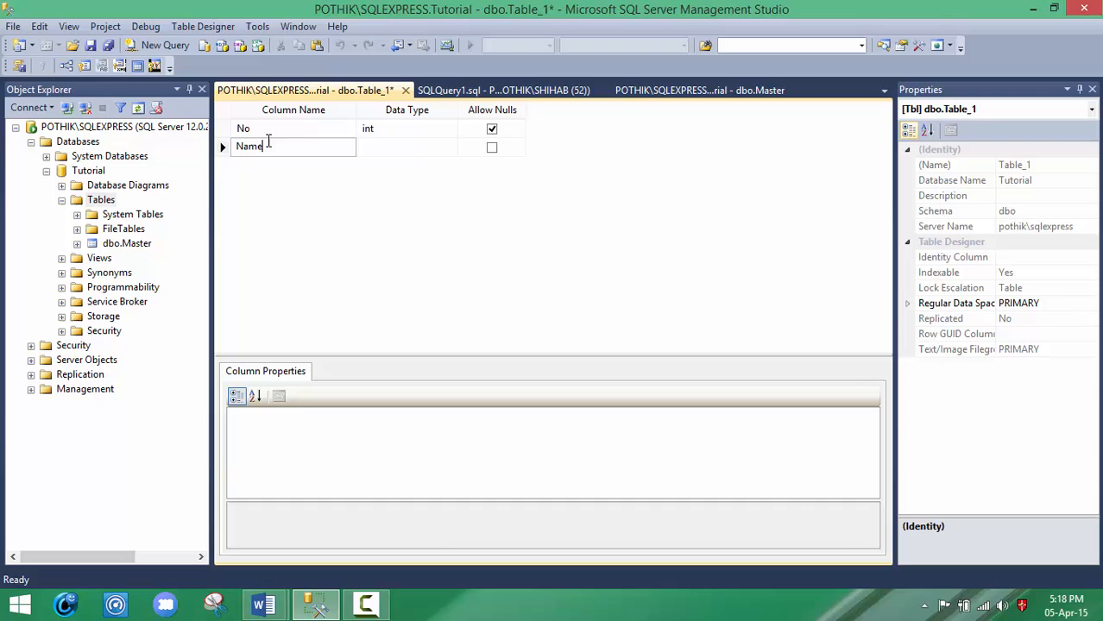
{"action": "left_click", "coordinate": [375, 142]}
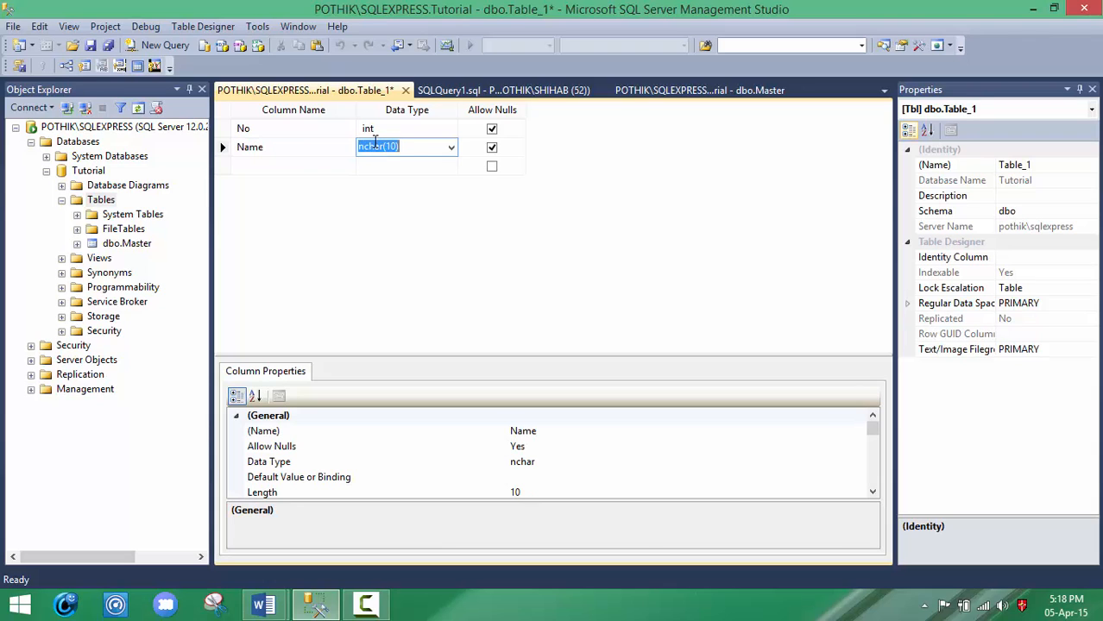
{"action": "type", "text": "varch"}
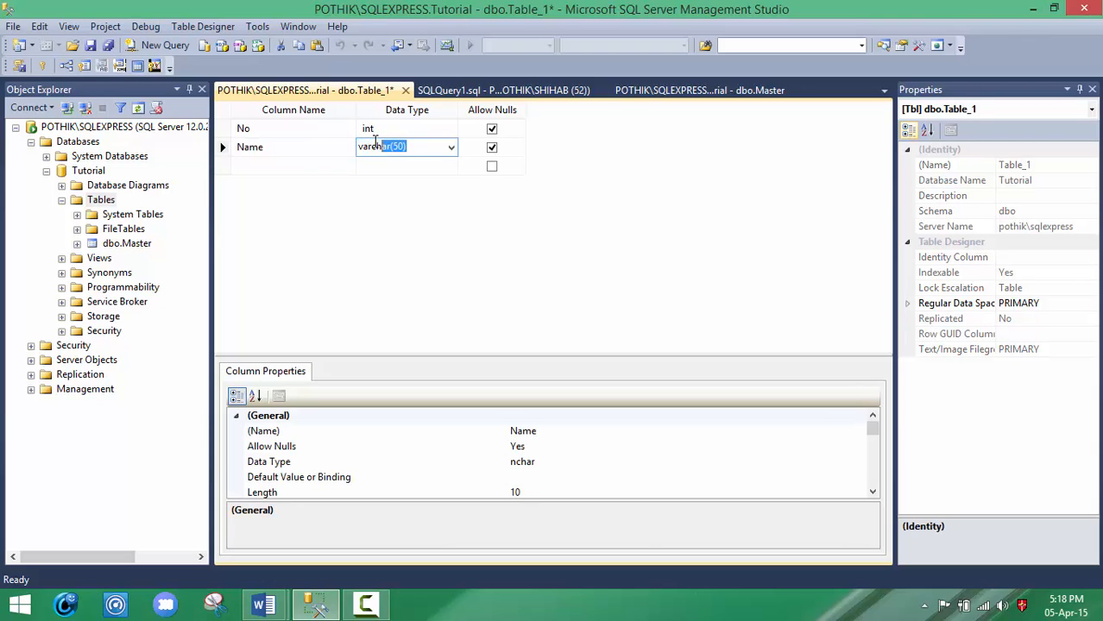
{"action": "left_click", "coordinate": [318, 173]}
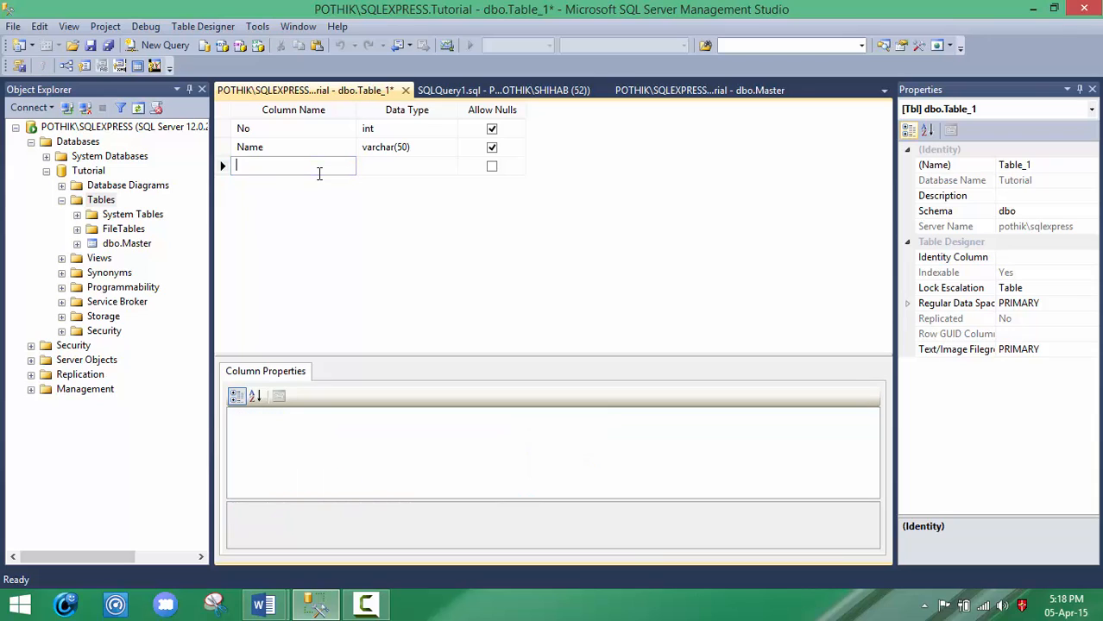
Step: Add a third column called Psubject with data type varchar(50) to the new table
{"action": "type", "text": "Psu"}
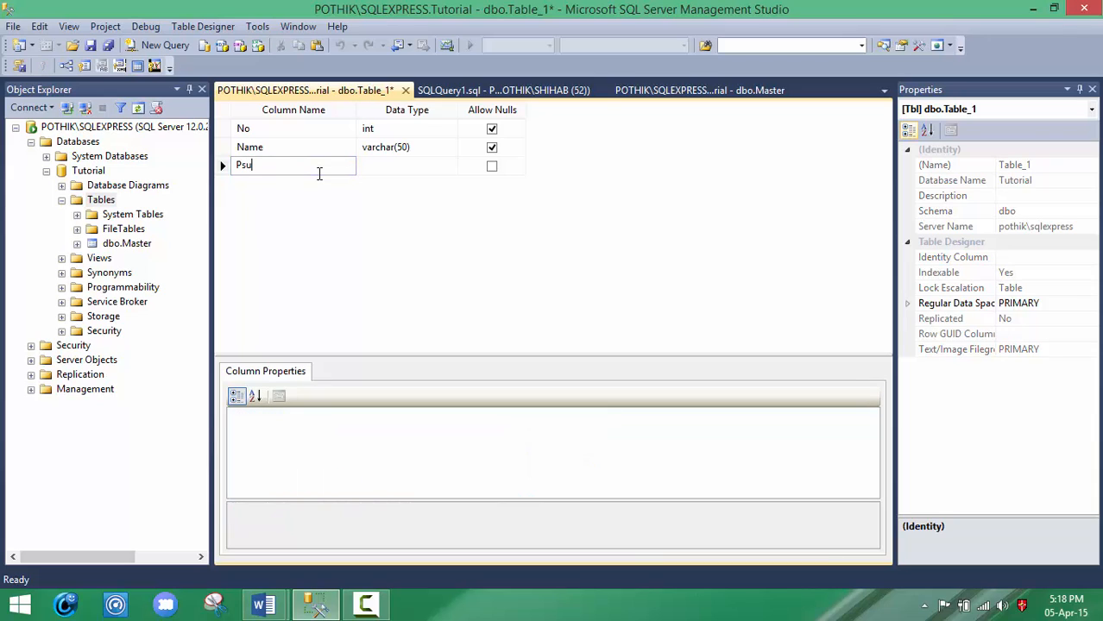
{"action": "type", "text": "bject"}
{"action": "left_click", "coordinate": [380, 166]}
{"action": "type", "text": "varchar(50"}
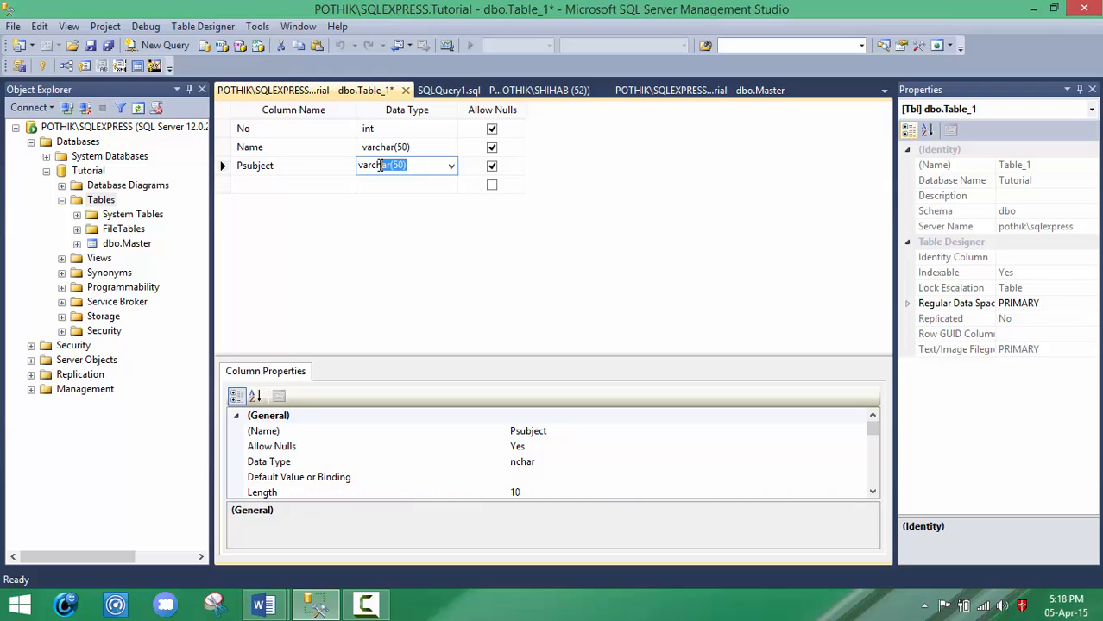
{"action": "key", "text": "Tab"}
{"action": "key", "text": "Tab"}
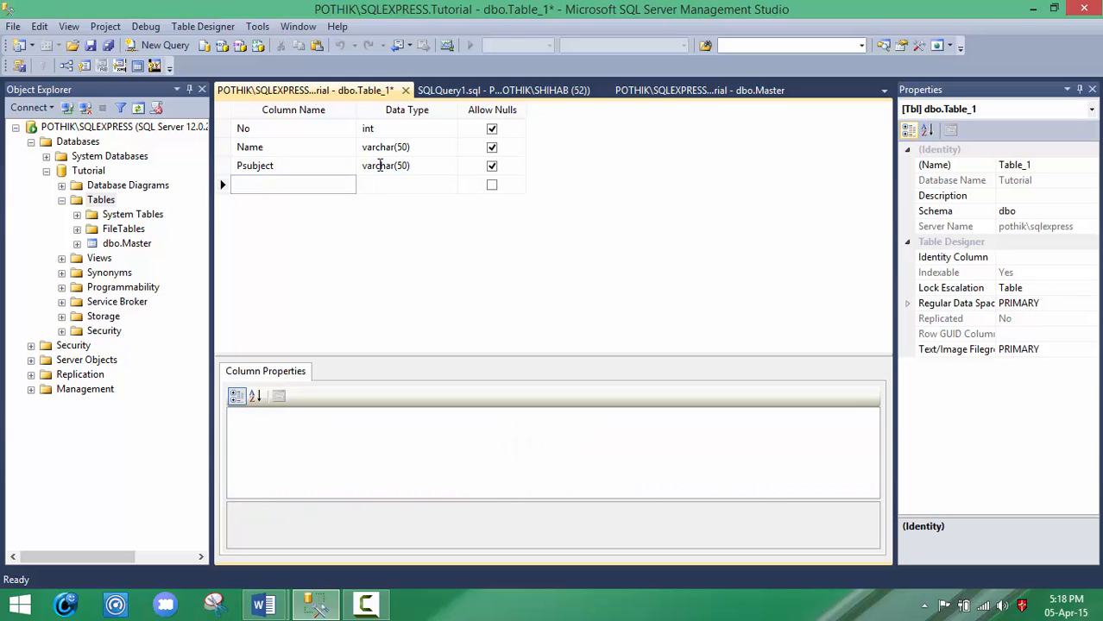
Step: Add a fourth column called Address with data type varchar(50) to the new table
{"action": "type", "text": "Address"}
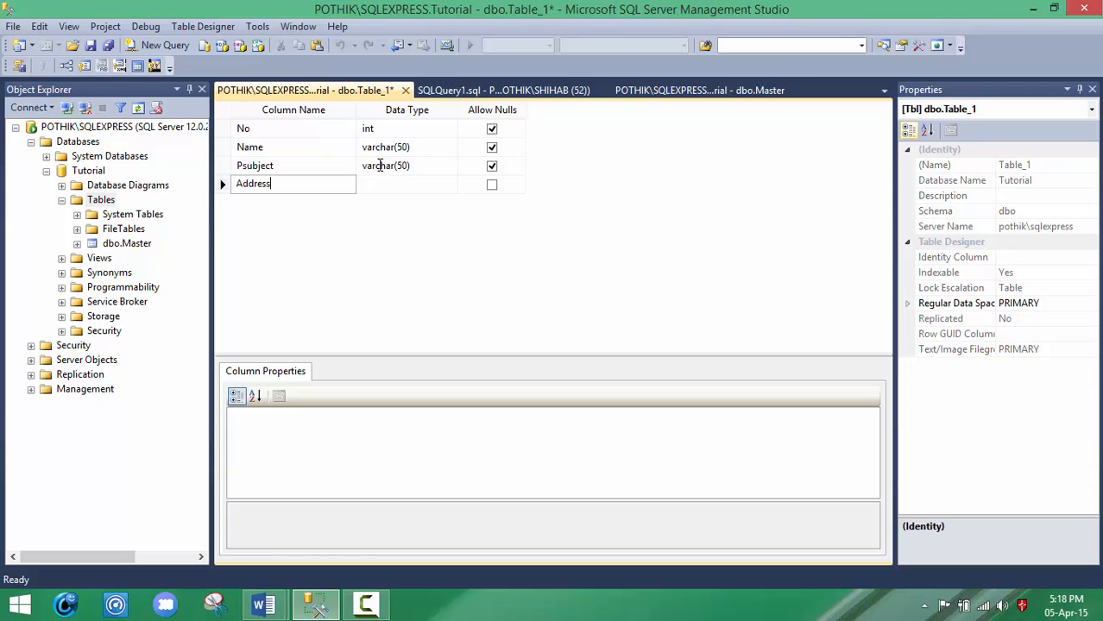
{"action": "key", "text": "Tab"}
{"action": "type", "text": "varch"}
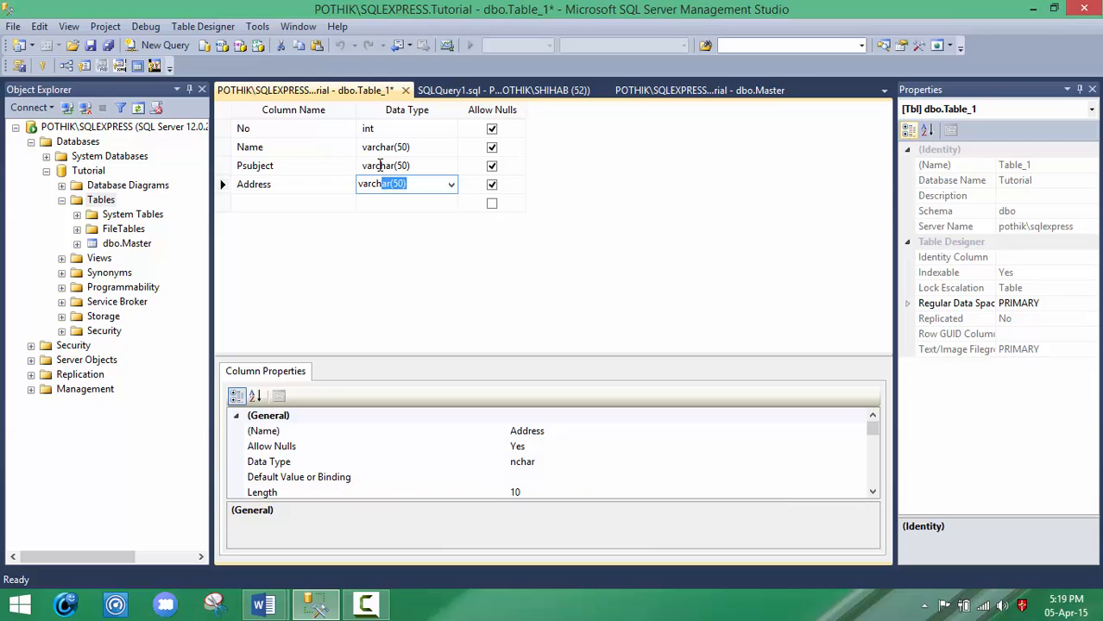
{"action": "key", "text": "Return"}
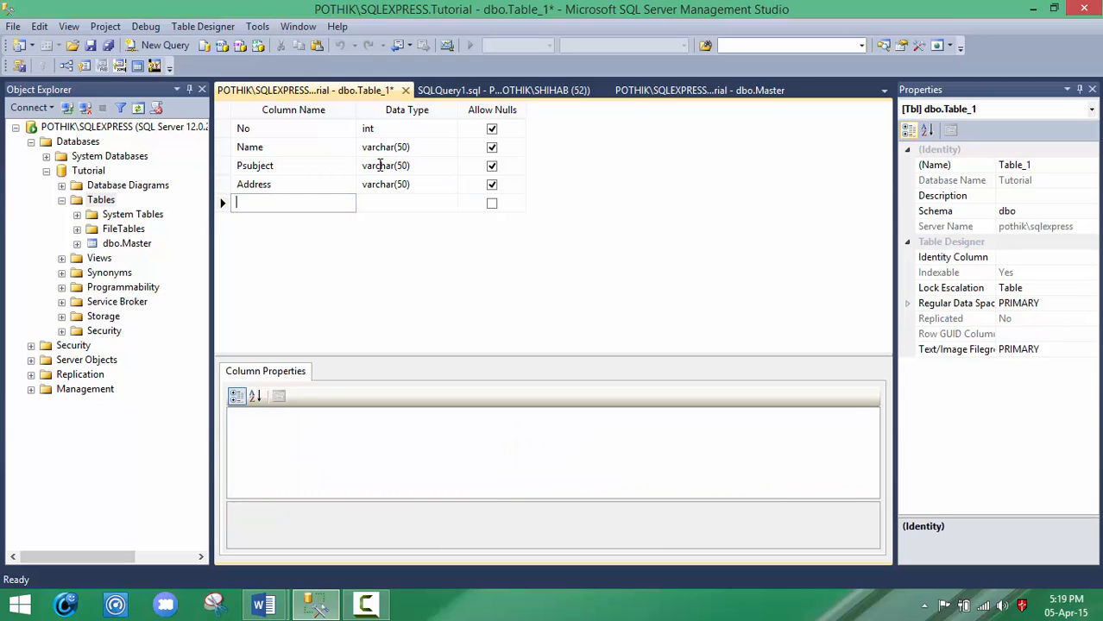
Step: Add a fifth column called Phone with data type varchar(50) to the new table
{"action": "type", "text": "Phone"}
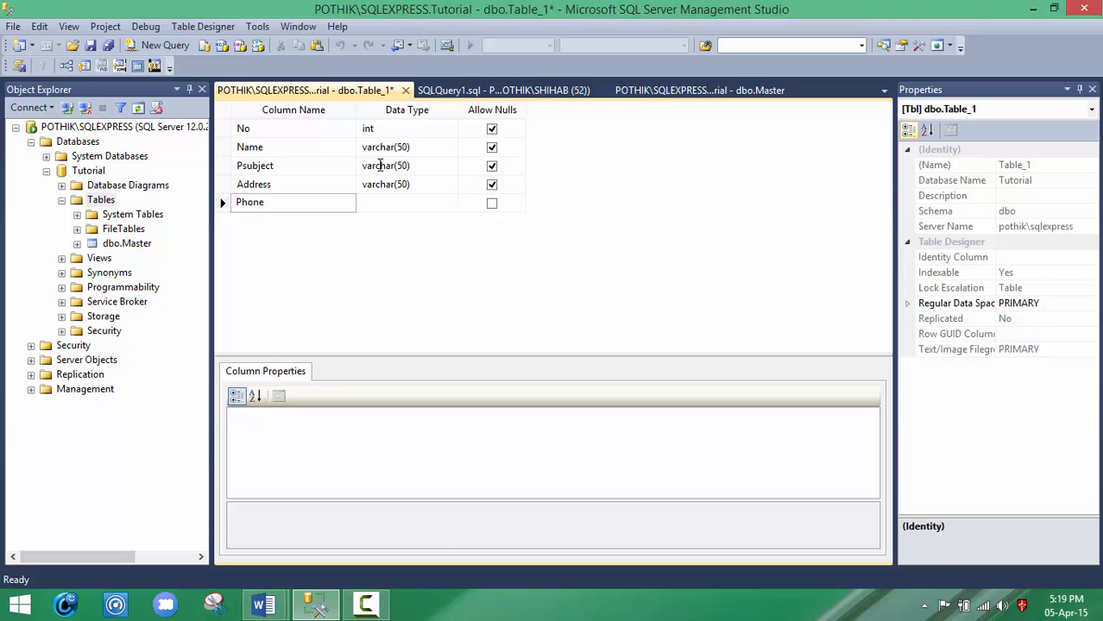
{"action": "key", "text": "Tab"}
{"action": "type", "text": "var"}
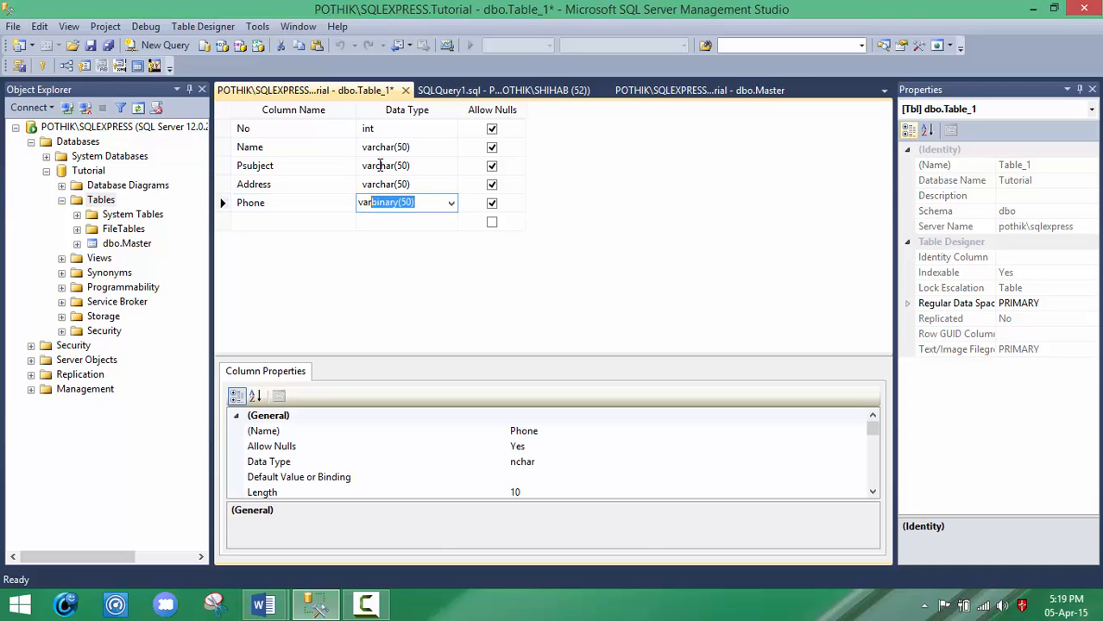
{"action": "type", "text": "cha"}
{"action": "left_click", "coordinate": [373, 295]}
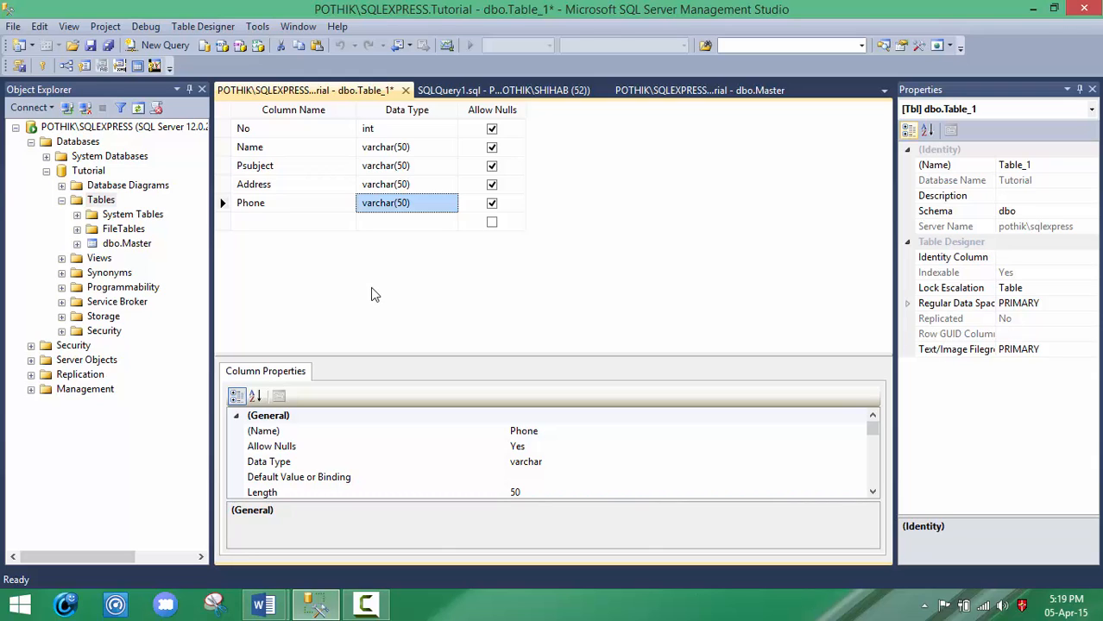
Step: Save the new table under the name Programmer
{"action": "key", "text": "ctrl+s"}
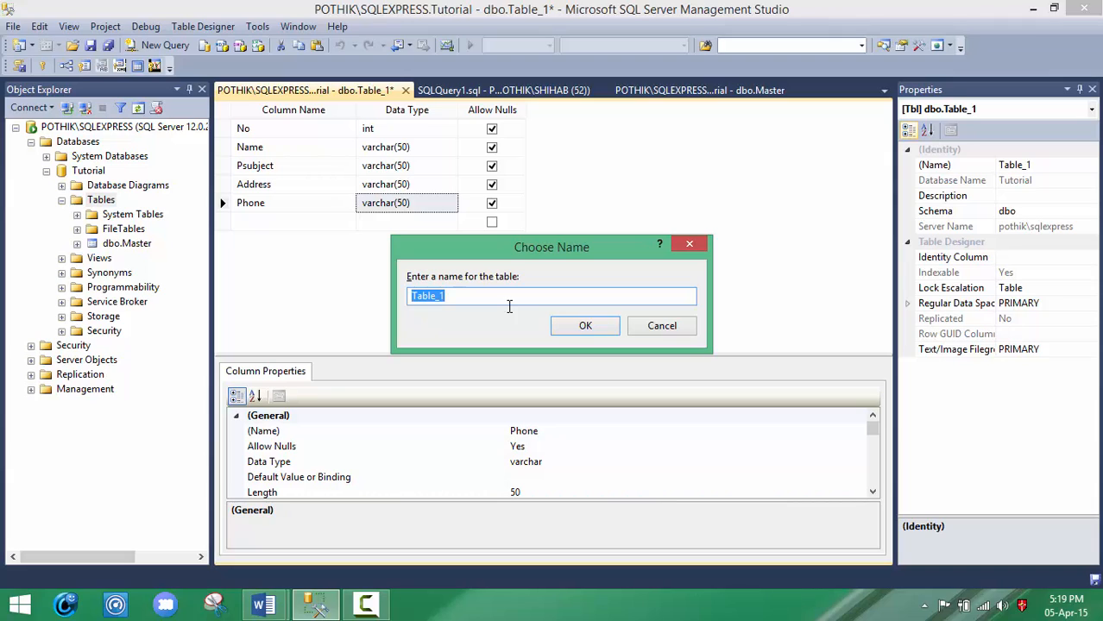
{"action": "type", "text": "Programmer"}
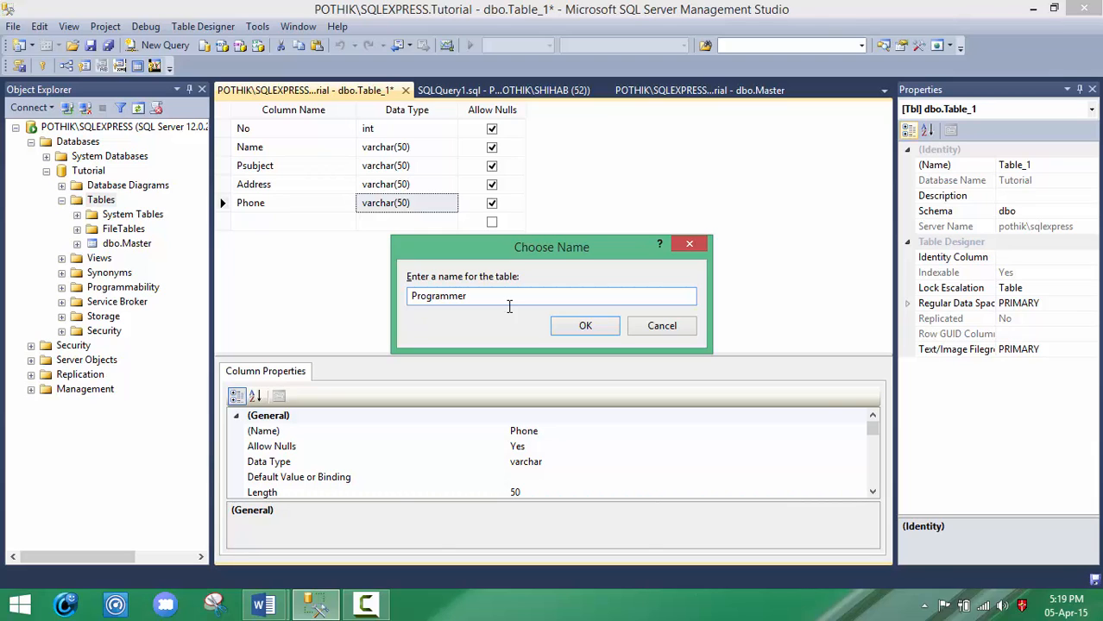
{"action": "left_click", "coordinate": [561, 326]}
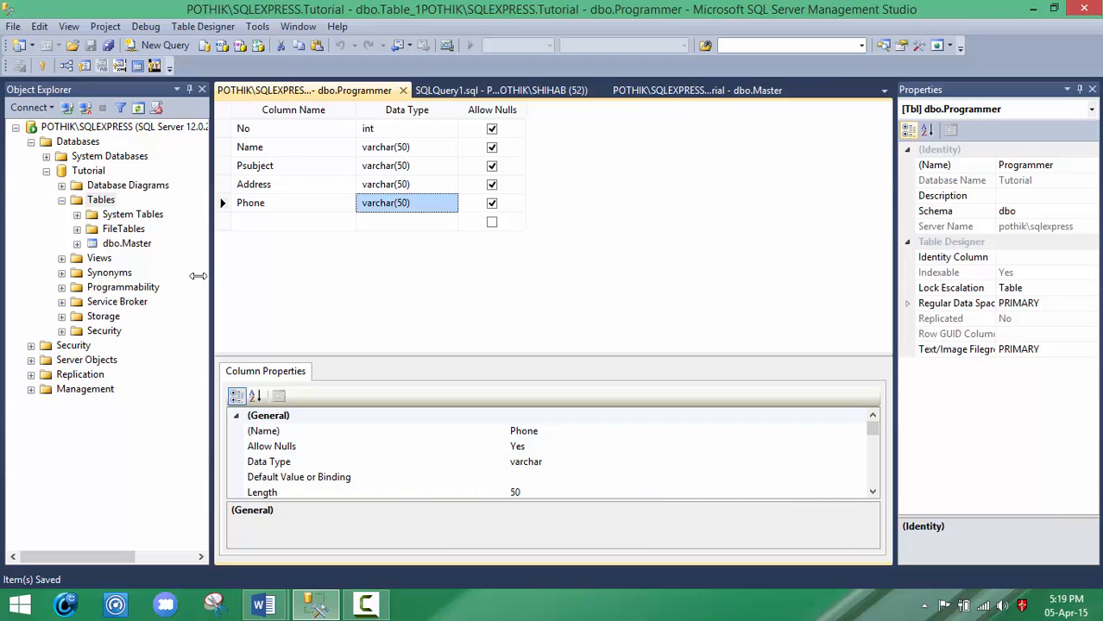
Step: Refresh Tutorial's Tables folder and view the top 1000 rows of dbo.Programmer
{"action": "left_click", "coordinate": [138, 107]}
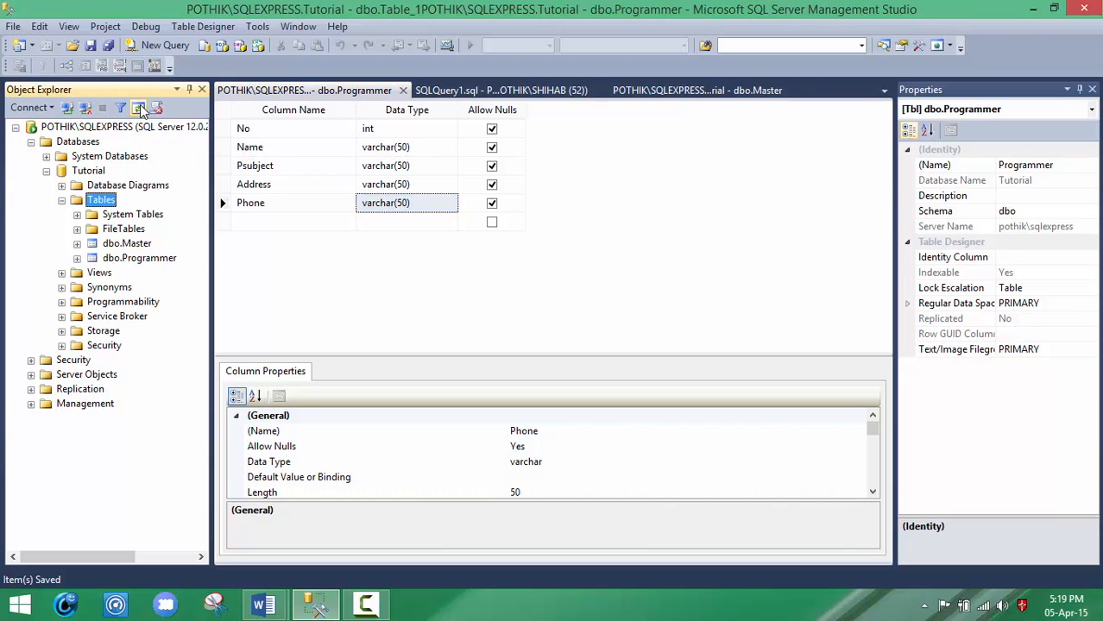
{"action": "right_click", "coordinate": [141, 259]}
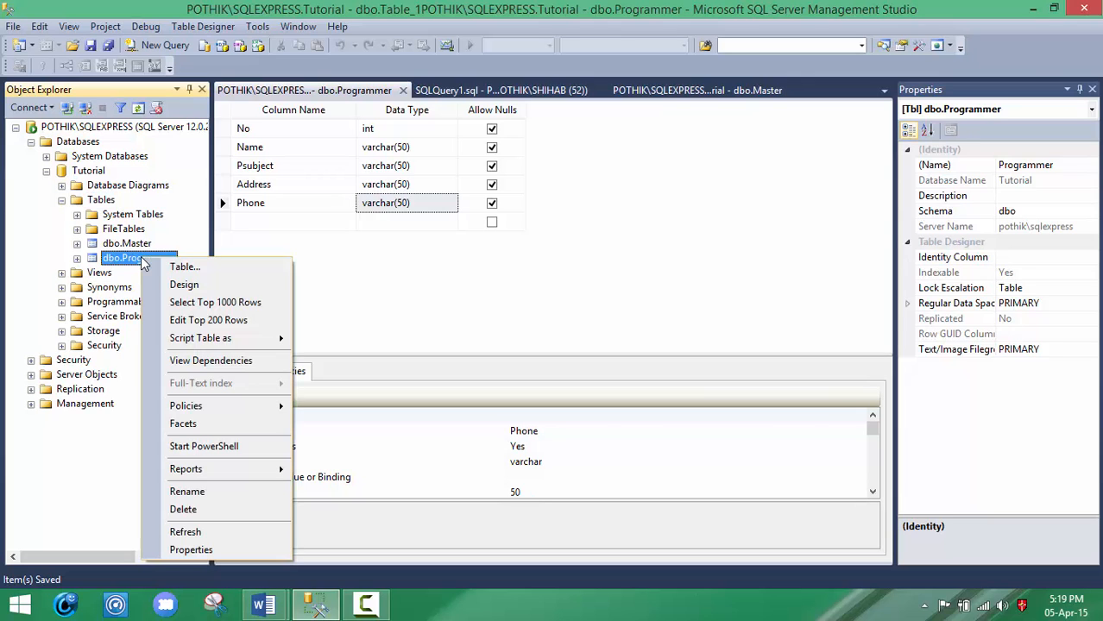
{"action": "left_click", "coordinate": [181, 303]}
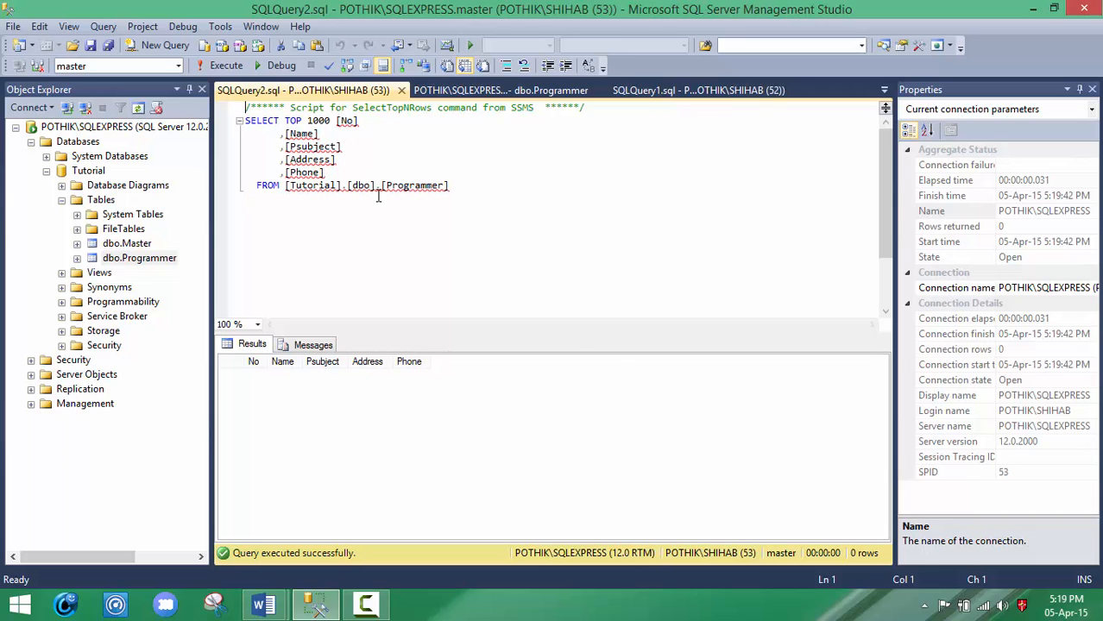
{"action": "mouse_move", "coordinate": [365, 604]}
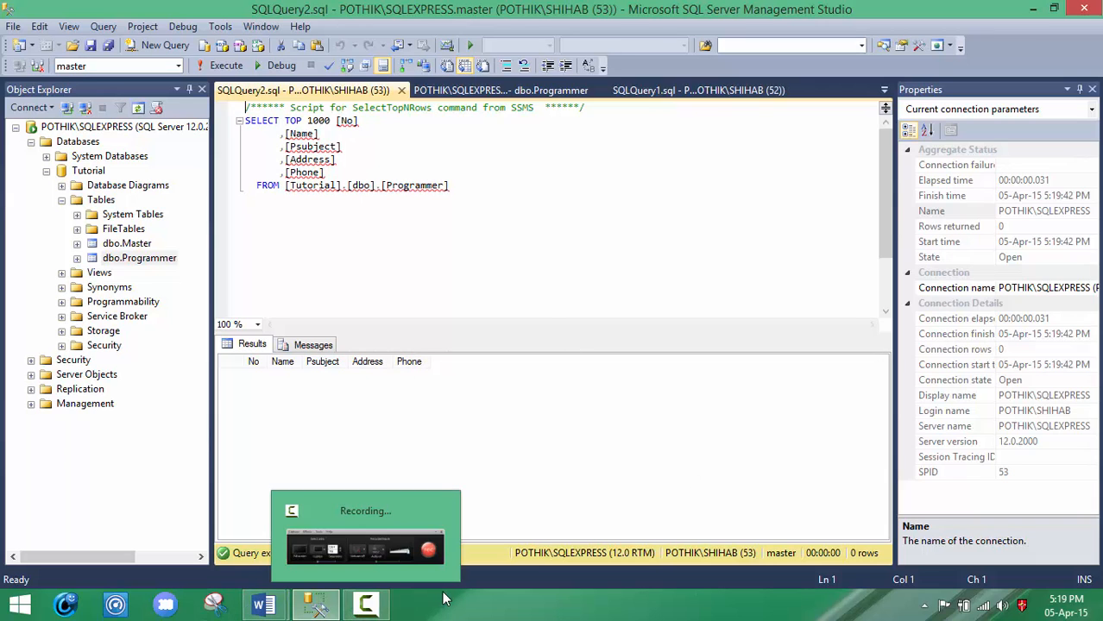
{"action": "left_click", "coordinate": [395, 556]}
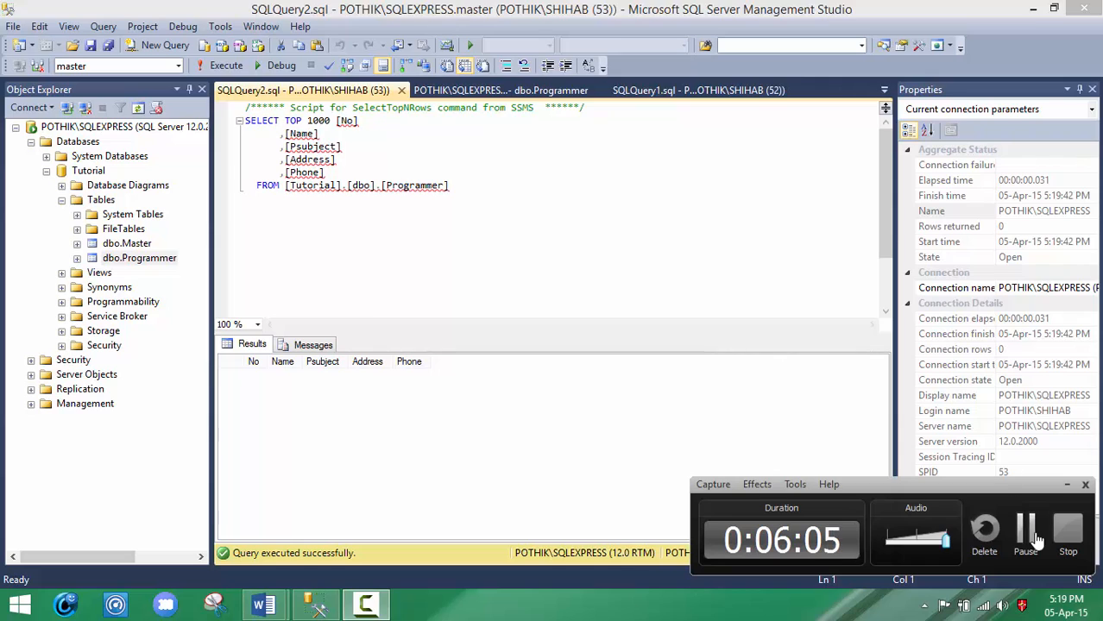
{"action": "left_click", "coordinate": [1027, 532]}
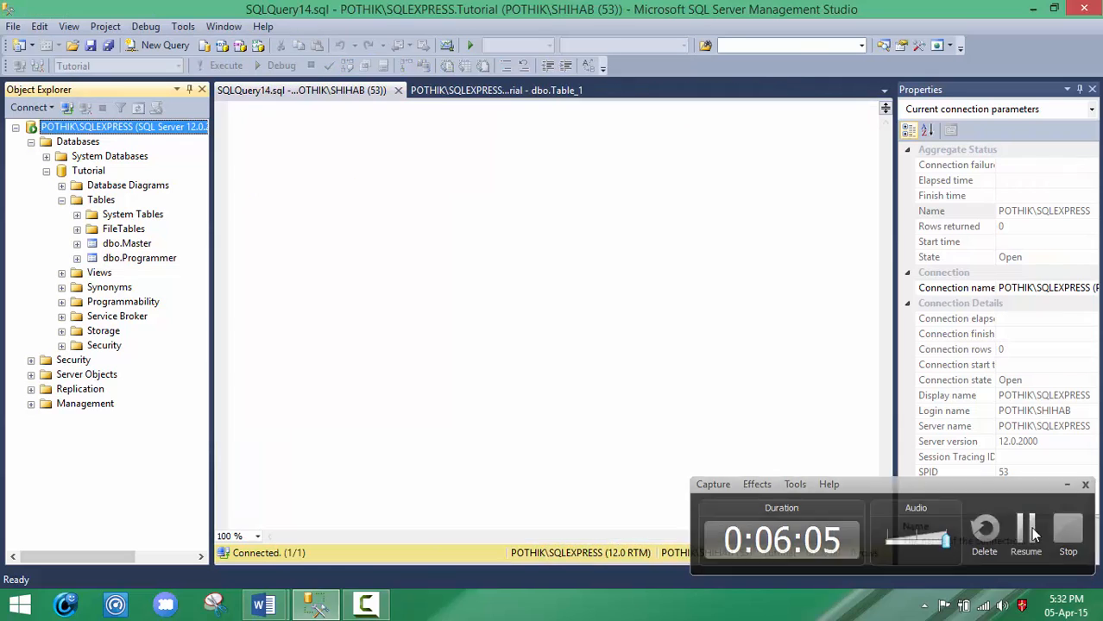
{"action": "left_click", "coordinate": [1034, 535]}
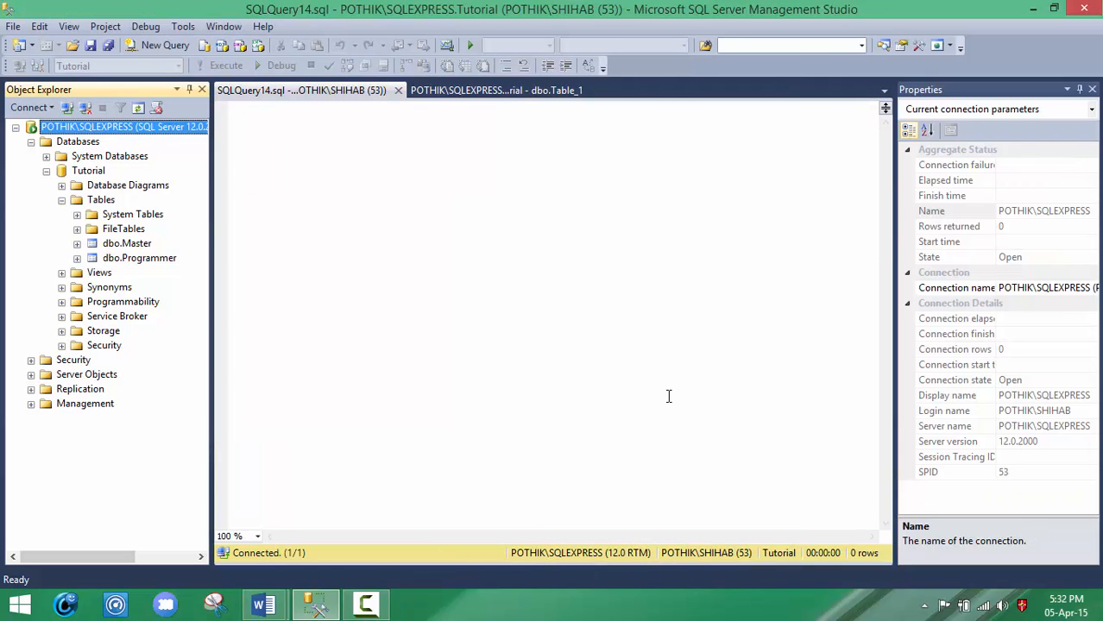
Step: Open the top 200 rows of dbo.Master for editing and start the first record with Id 2001, the person's name and Department CSE
{"action": "right_click", "coordinate": [118, 248]}
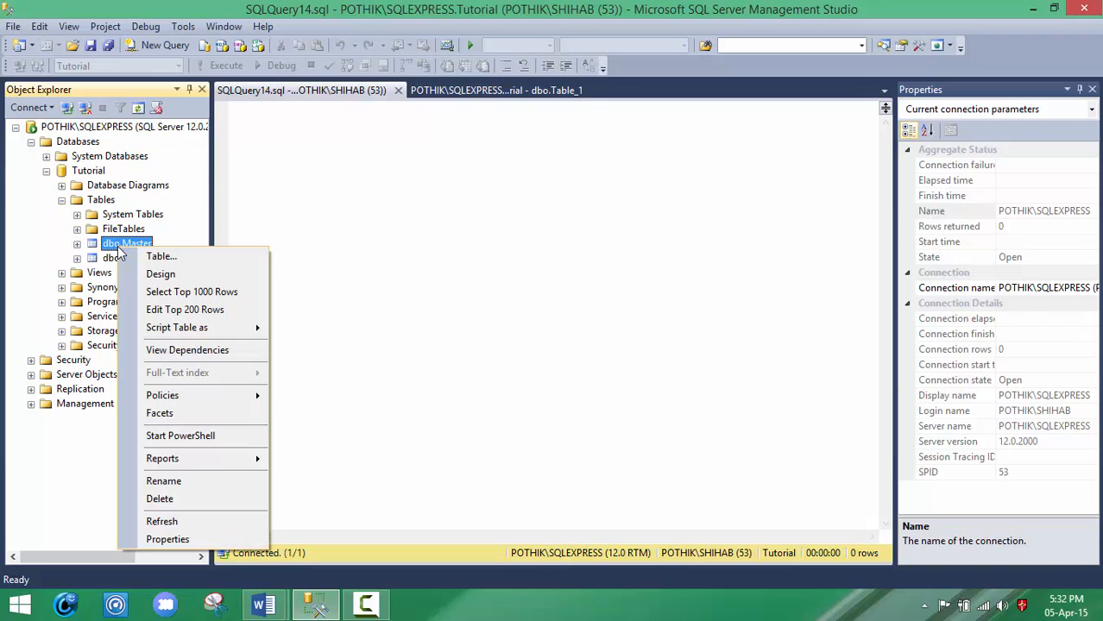
{"action": "left_click", "coordinate": [171, 315]}
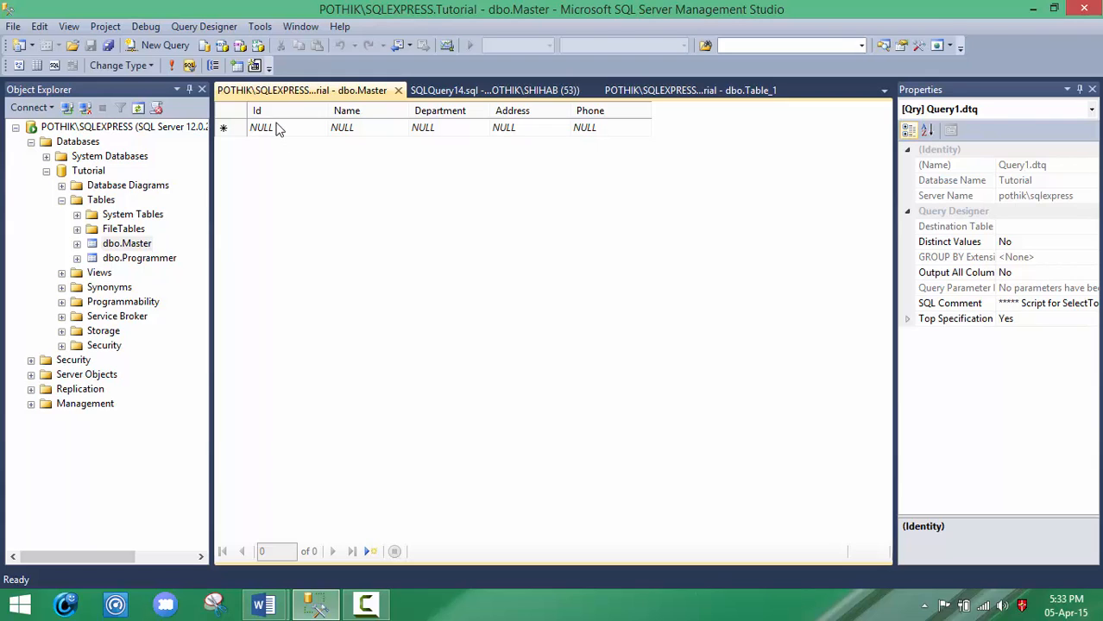
{"action": "left_click", "coordinate": [254, 127]}
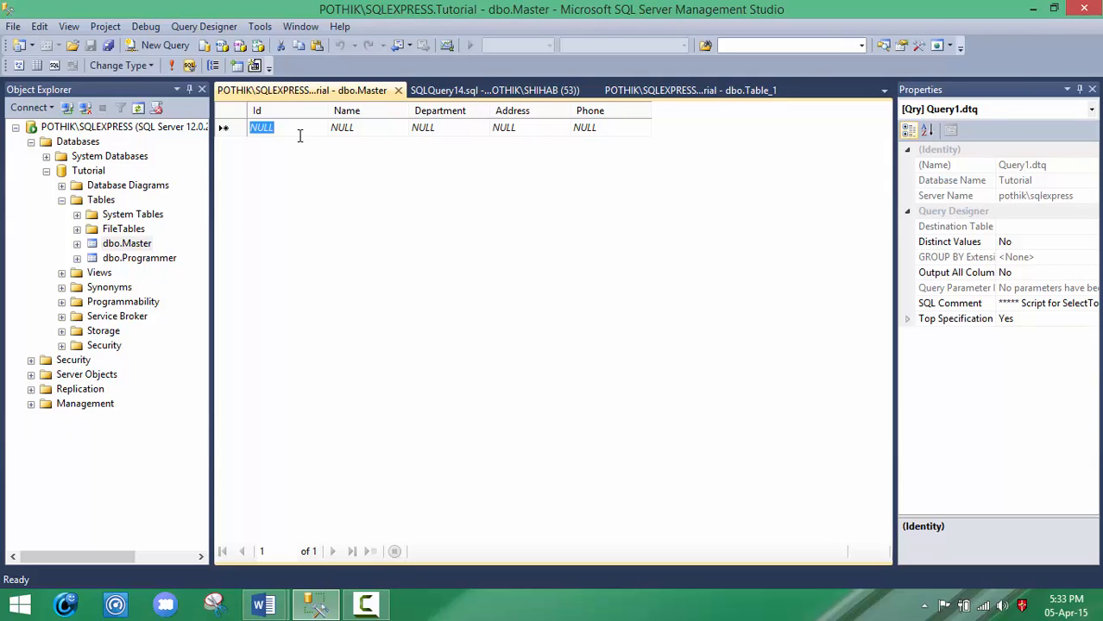
{"action": "type", "text": "2001"}
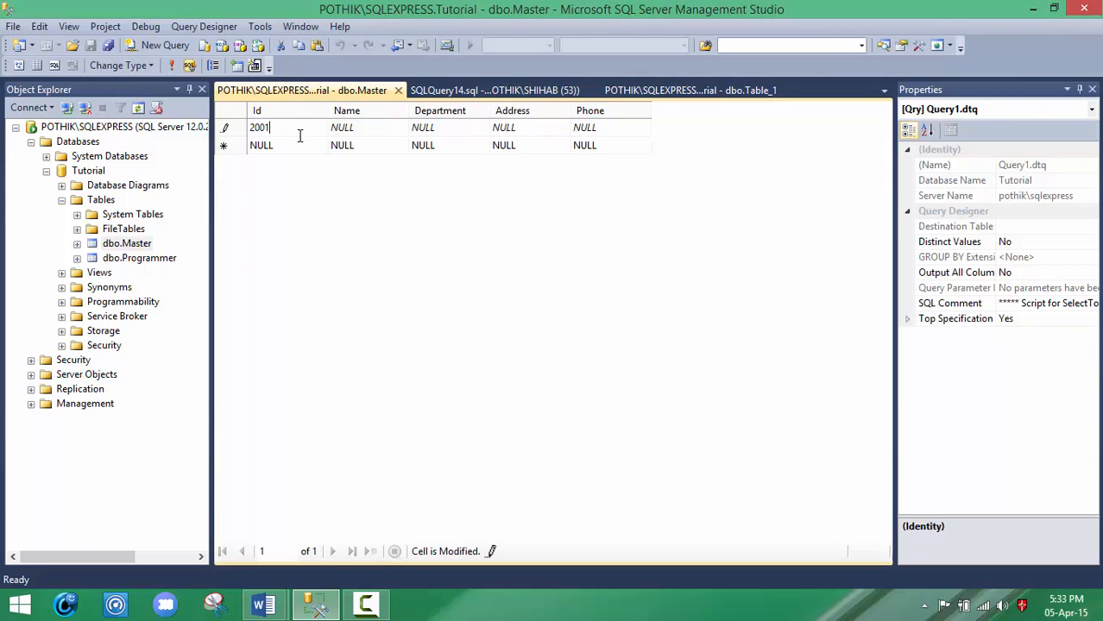
{"action": "left_click", "coordinate": [363, 131]}
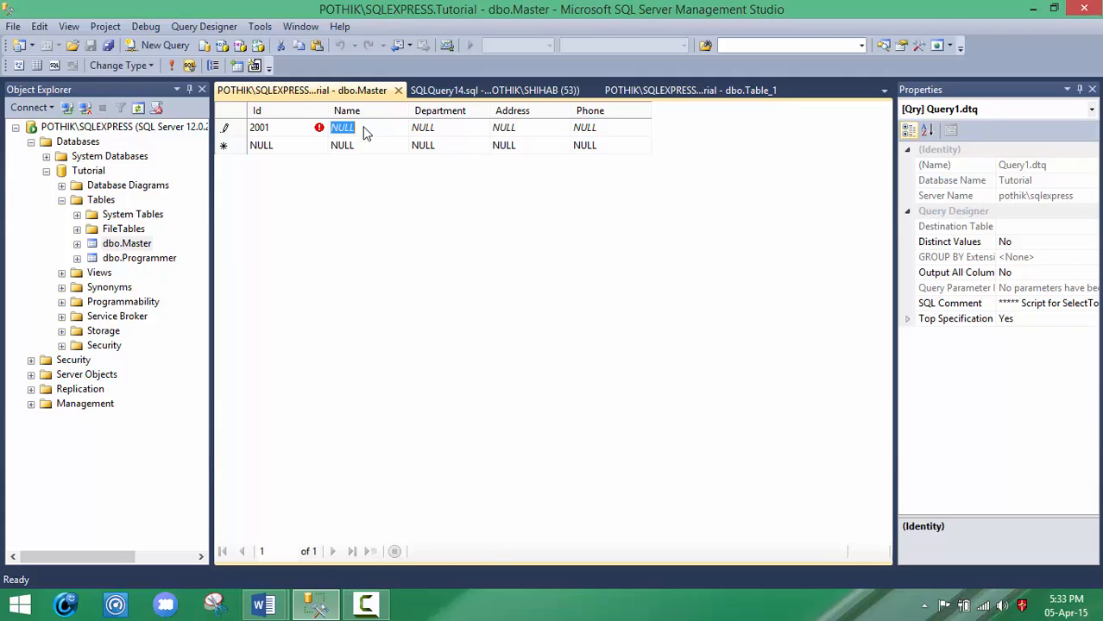
{"action": "type", "text": "R"}
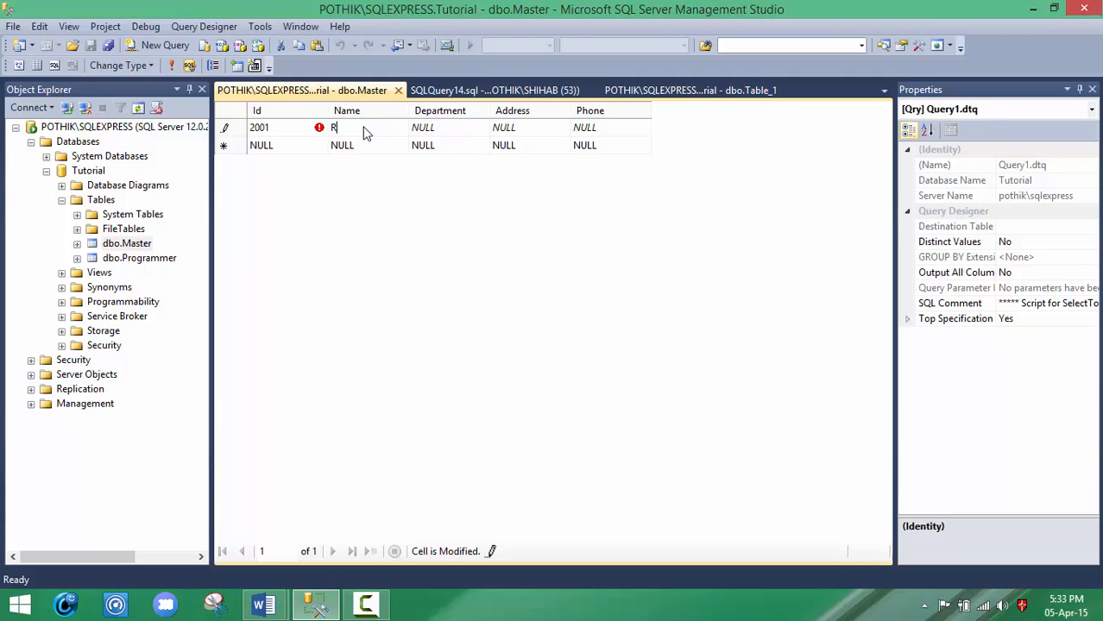
{"action": "type", "text": "akib"}
{"action": "left_click", "coordinate": [429, 130]}
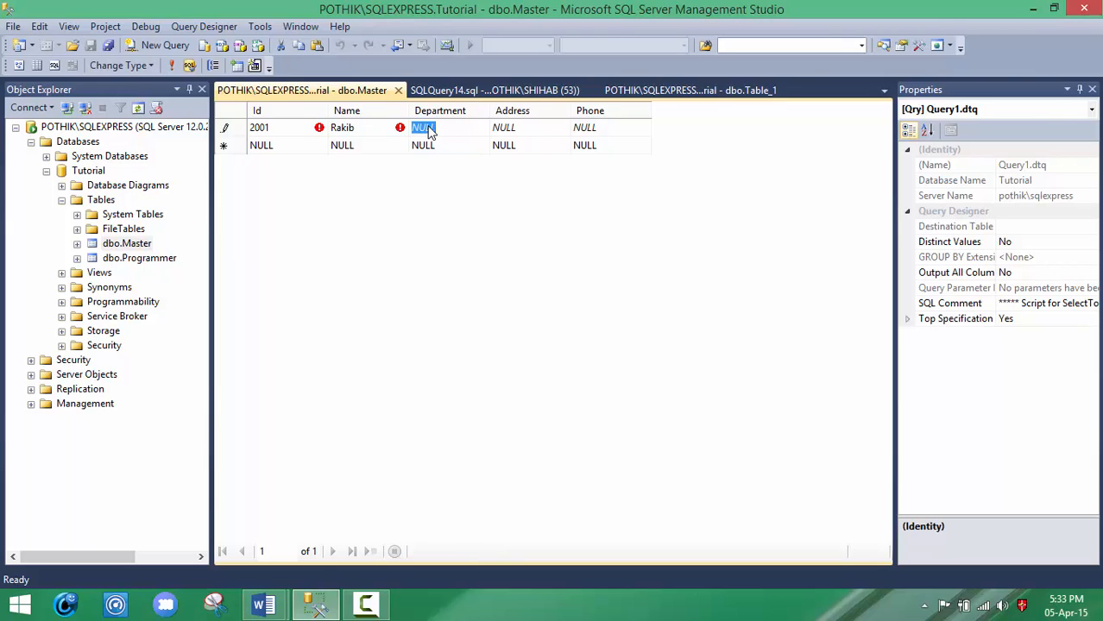
{"action": "type", "text": "CSE"}
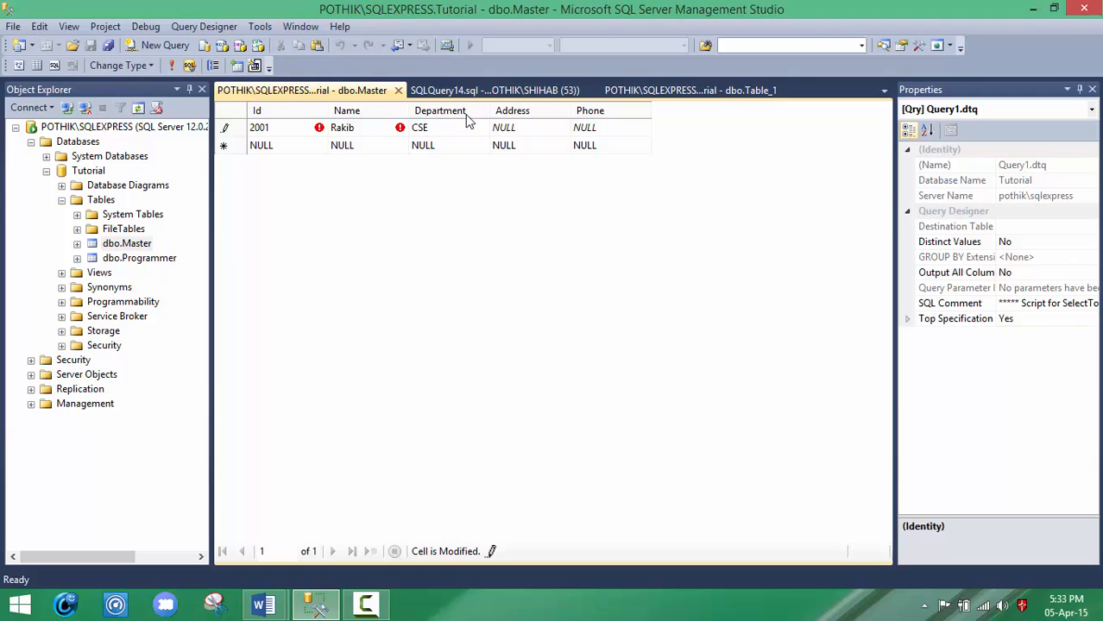
Step: Complete the first dbo.Master record by filling in the person's address and phone number
{"action": "left_click", "coordinate": [511, 128]}
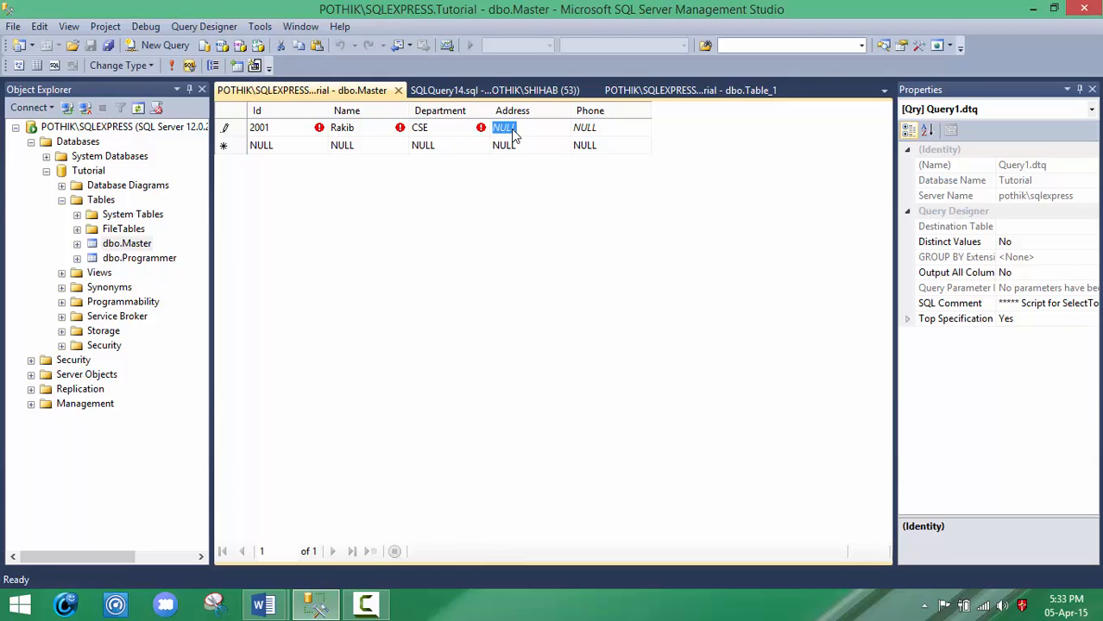
{"action": "type", "text": "Dhaka"}
{"action": "left_click", "coordinate": [582, 129]}
{"action": "type", "text": "01"}
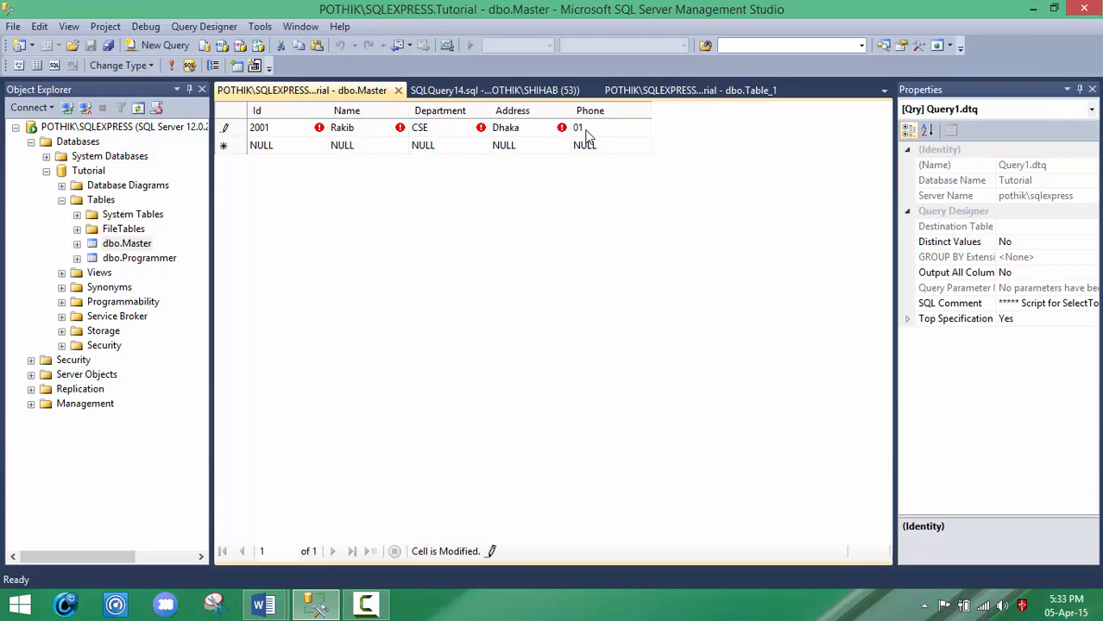
{"action": "type", "text": "72233"}
Step: Start the second dbo.Master record with Id 2002, the person's name and Department CS
{"action": "left_click", "coordinate": [295, 143]}
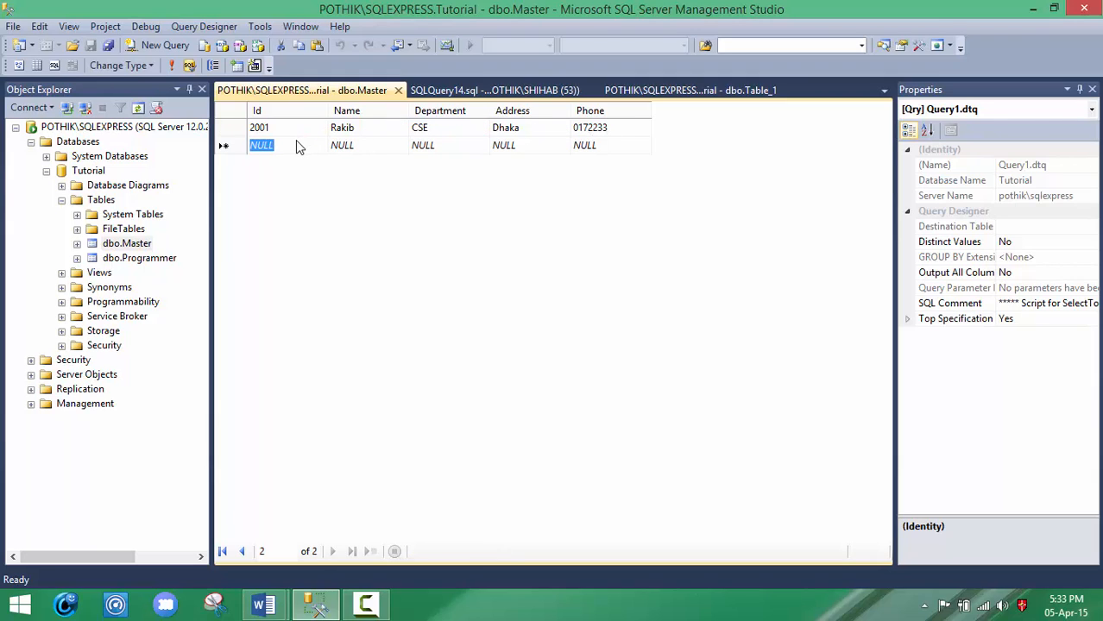
{"action": "type", "text": "2002"}
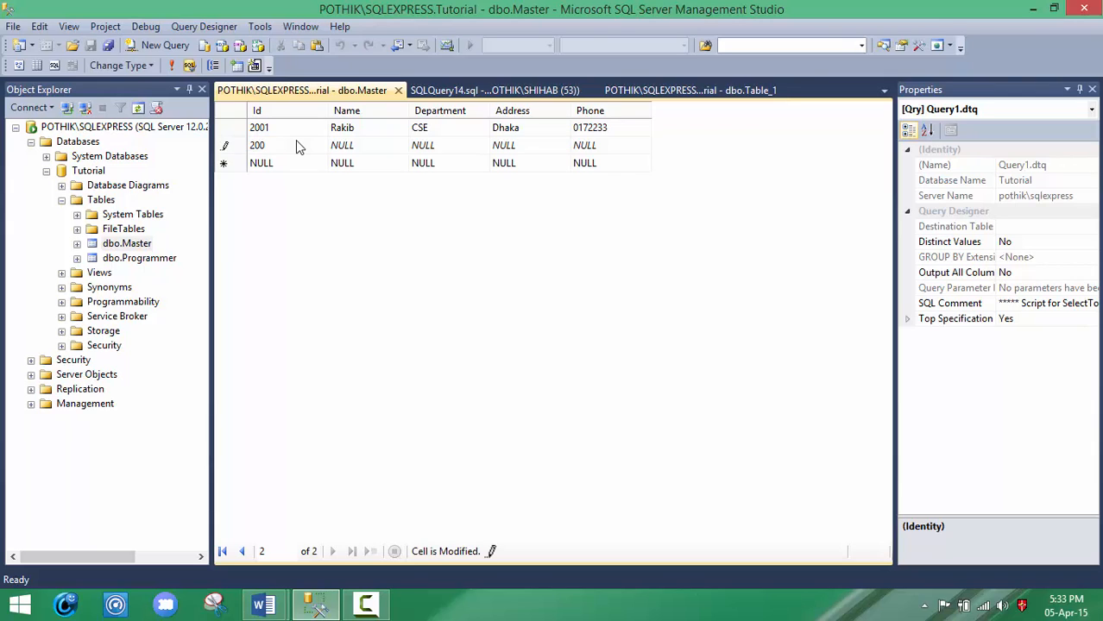
{"action": "left_click", "coordinate": [340, 145]}
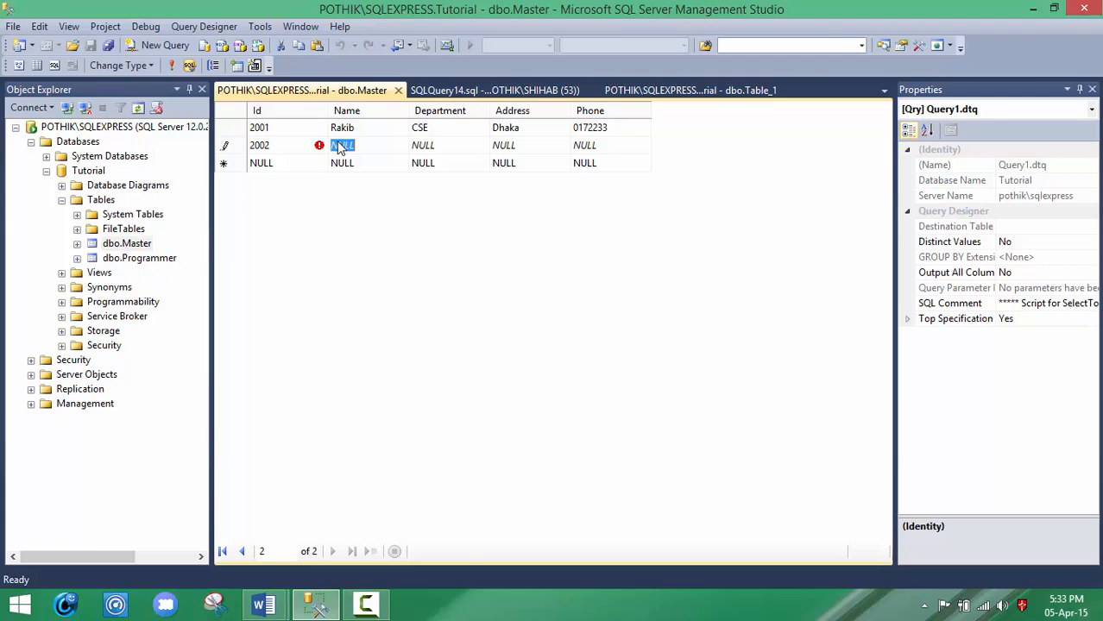
{"action": "type", "text": "Samim"}
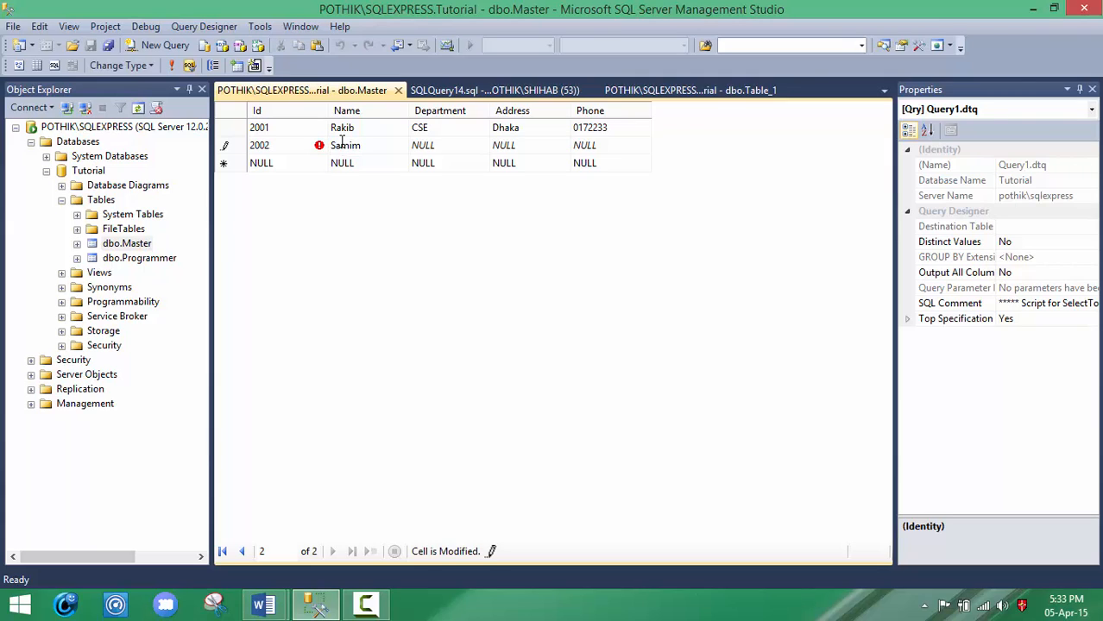
{"action": "left_click", "coordinate": [438, 145]}
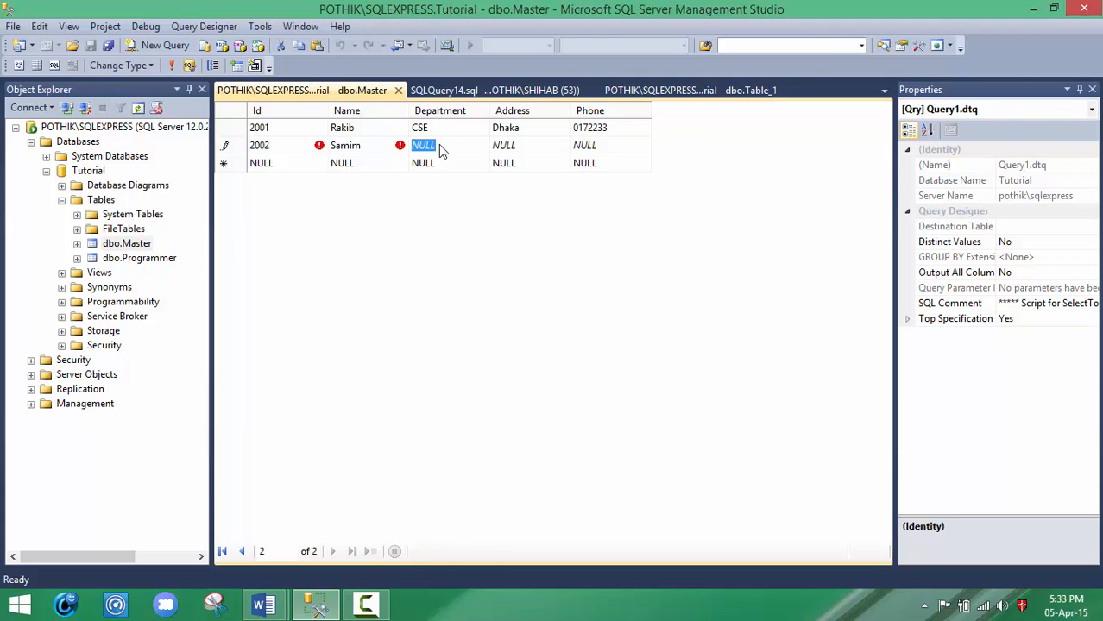
{"action": "type", "text": "CS"}
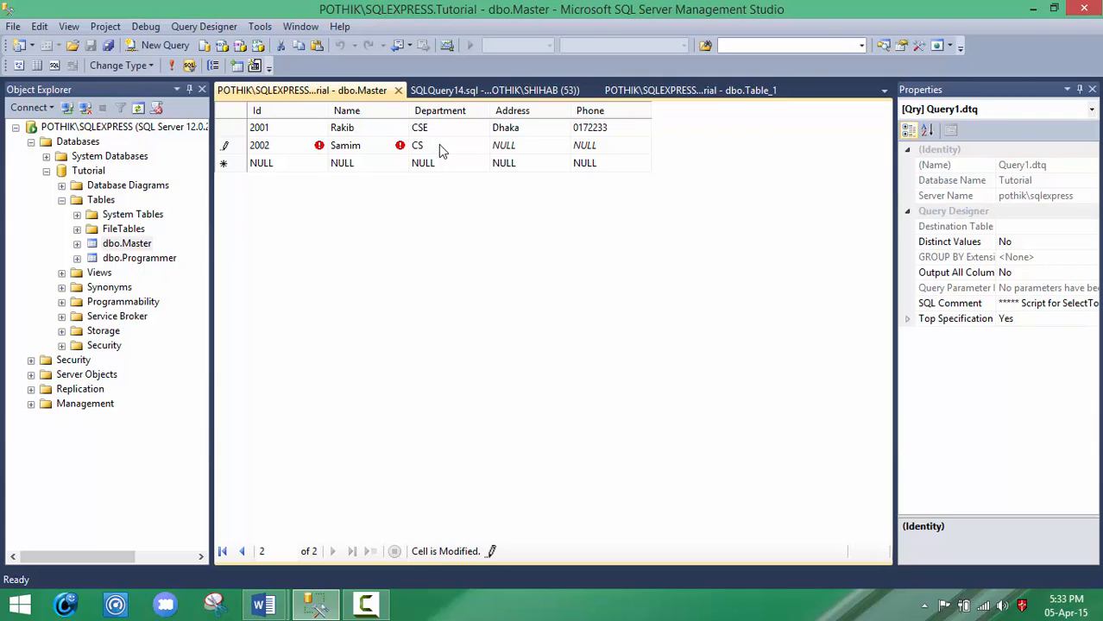
Step: Complete the record with Id 2002 by filling in the person's address and phone number
{"action": "left_click", "coordinate": [508, 149]}
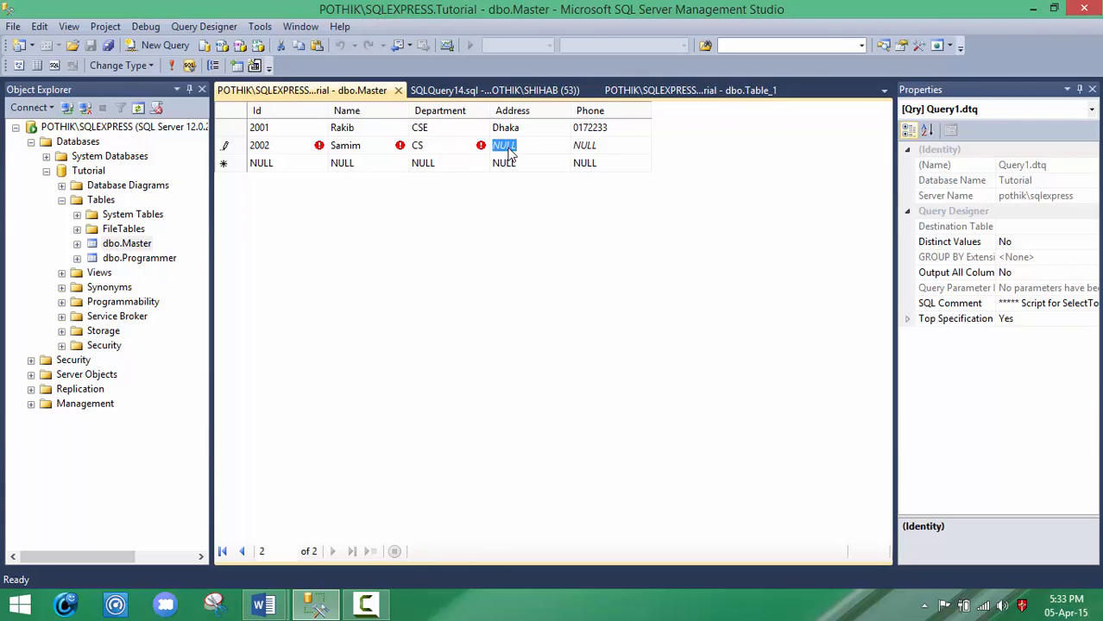
{"action": "type", "text": "Dhaka"}
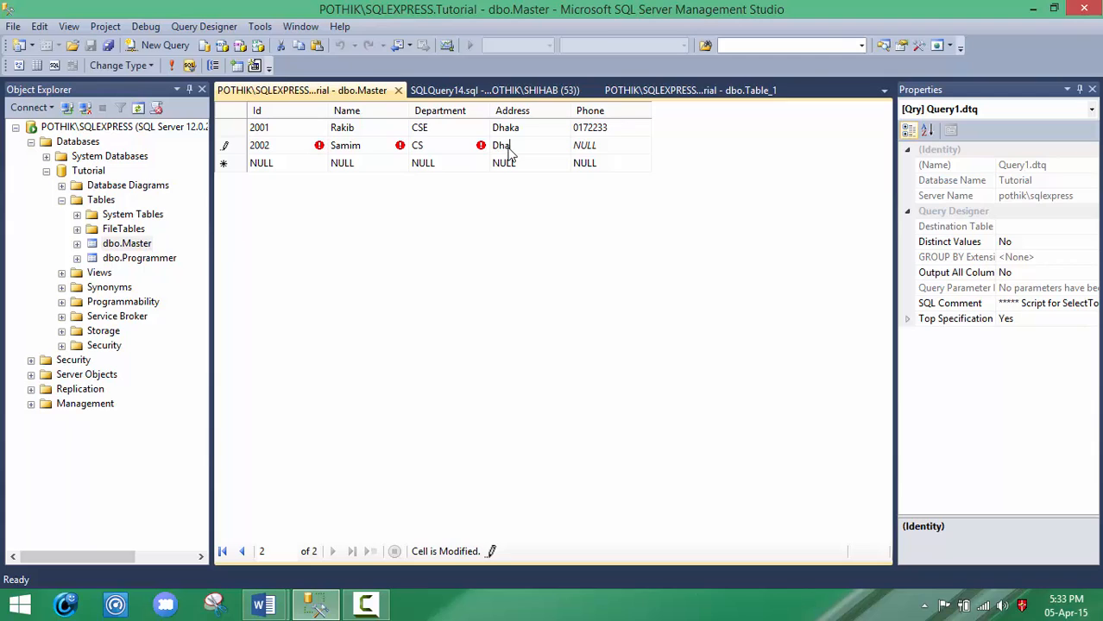
{"action": "left_click", "coordinate": [586, 147]}
{"action": "type", "text": "018846"}
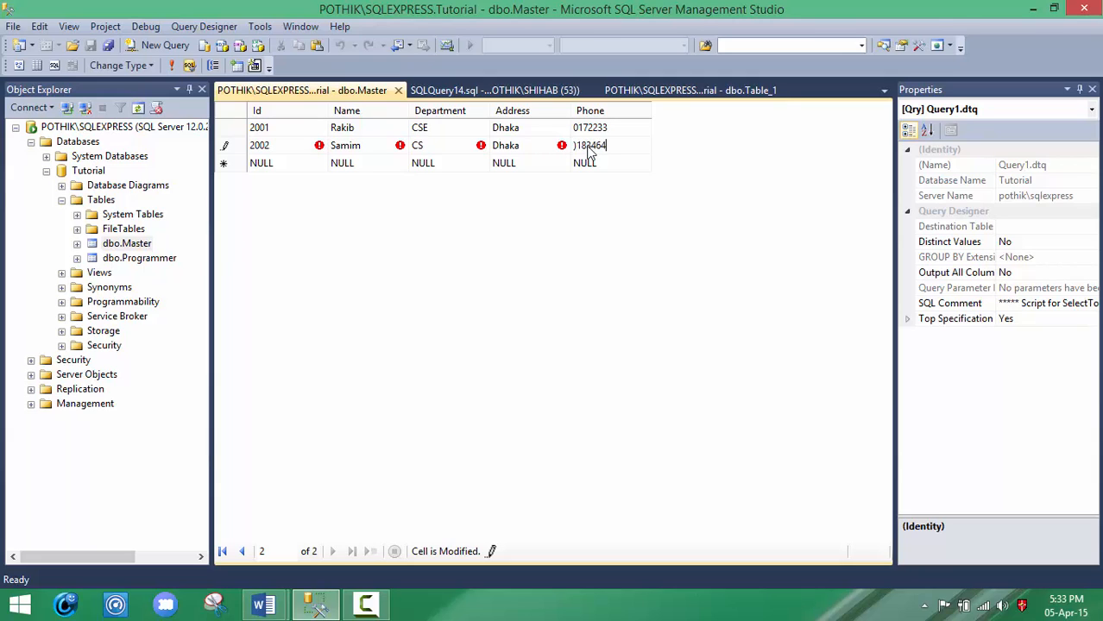
{"action": "key", "text": "Left"}
{"action": "key", "text": "Left"}
{"action": "key", "text": "BackSpace"}
{"action": "type", "text": "0"}
Step: Start the third dbo.Master record with Id 2003, the person's name and Department BBA
{"action": "left_click", "coordinate": [283, 167]}
{"action": "type", "text": "200"}
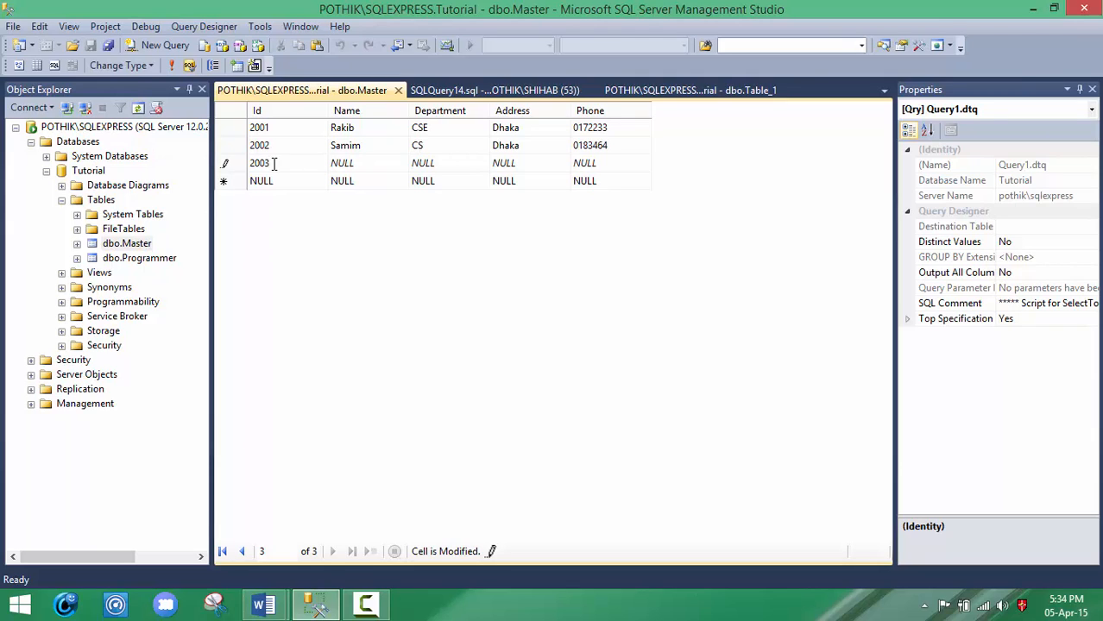
{"action": "left_click", "coordinate": [346, 166]}
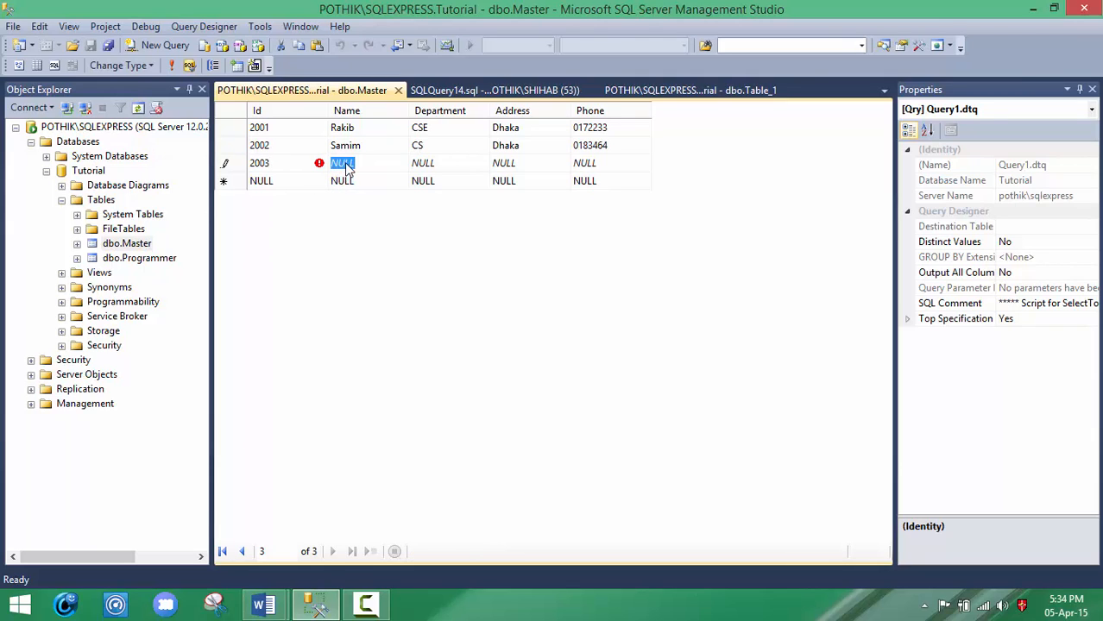
{"action": "type", "text": "Kai"}
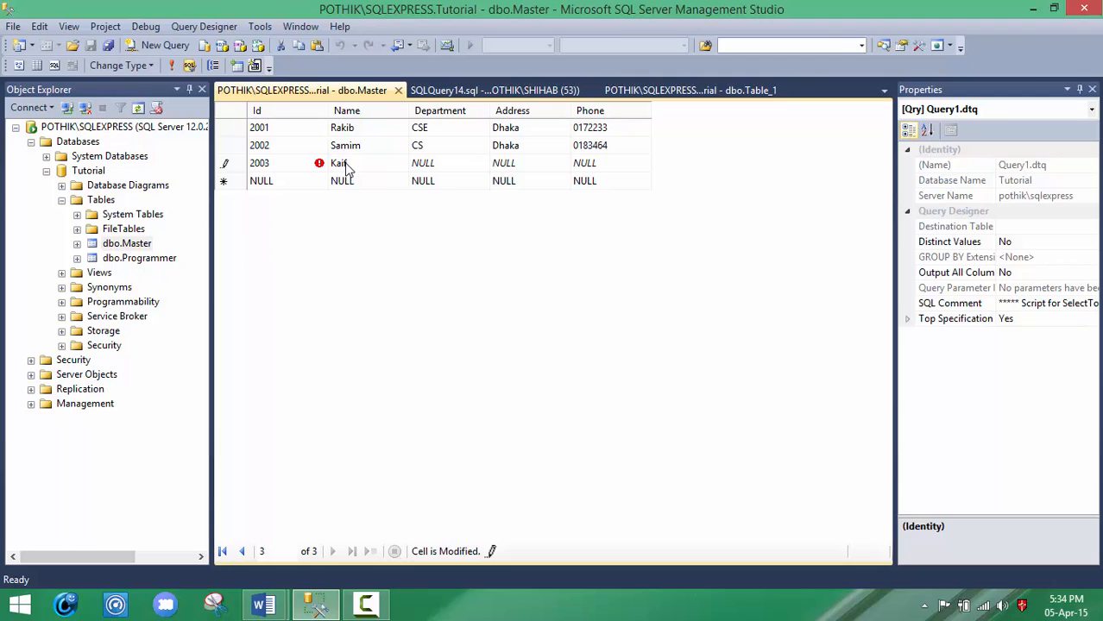
{"action": "type", "text": "f"}
{"action": "left_click", "coordinate": [434, 168]}
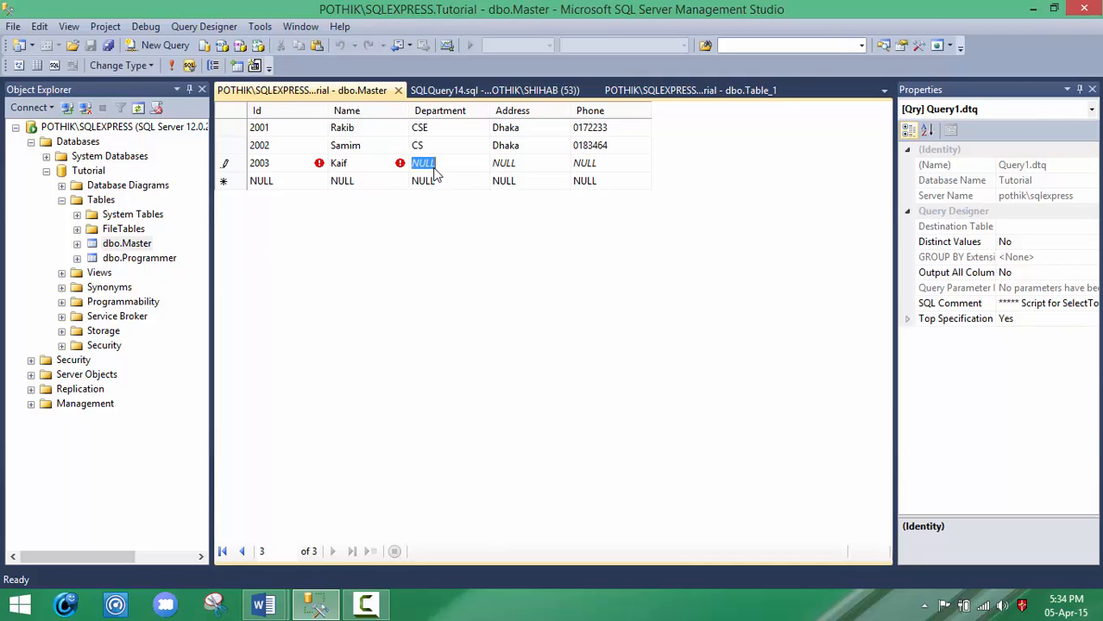
{"action": "type", "text": "BBA"}
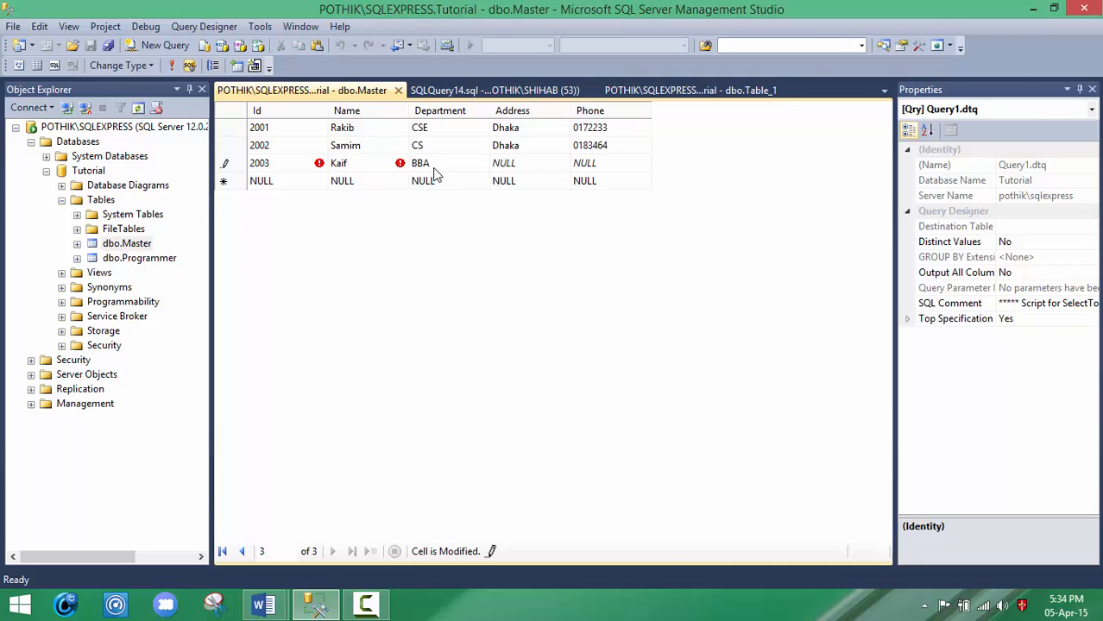
Step: Fill in the address and phone number of the record with Id 2003 and commit the row
{"action": "left_click", "coordinate": [506, 168]}
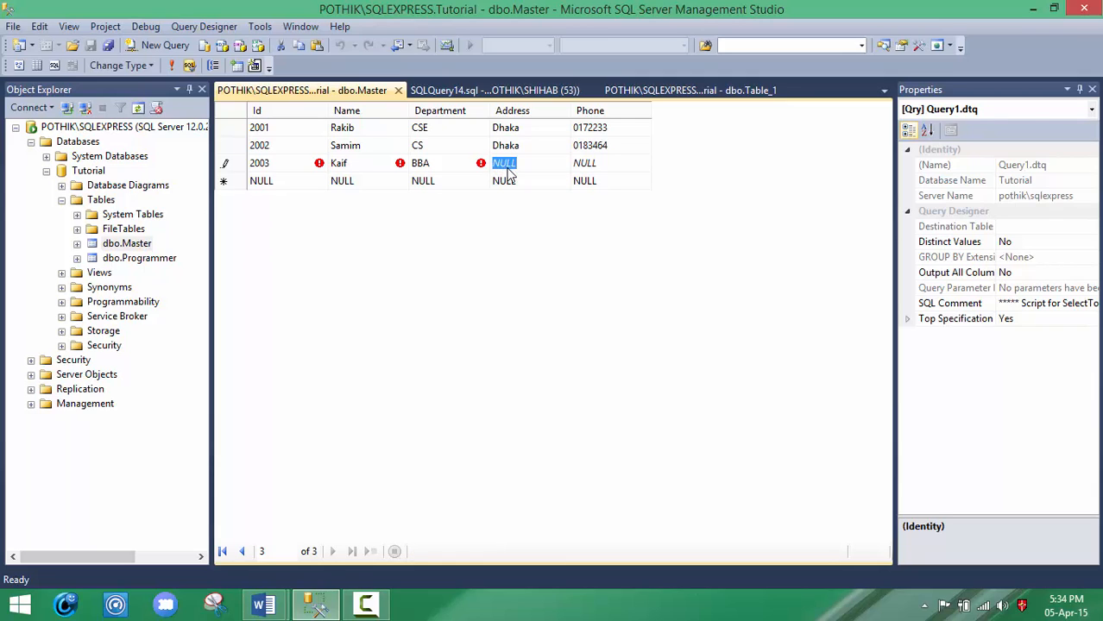
{"action": "type", "text": "S"}
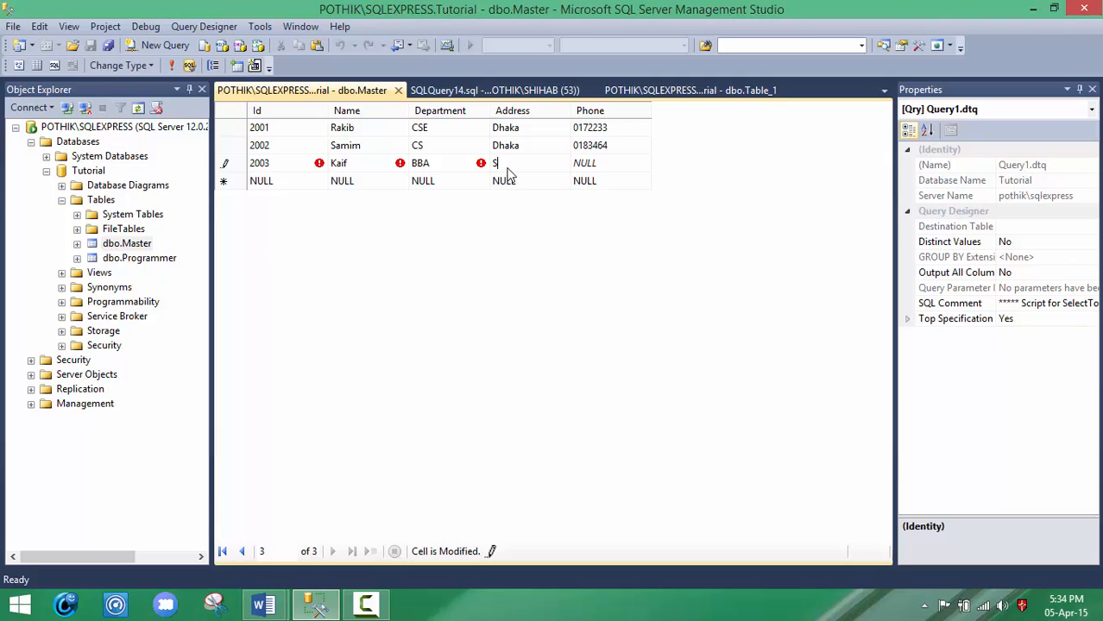
{"action": "type", "text": "hlhet"}
{"action": "left_click", "coordinate": [606, 164]}
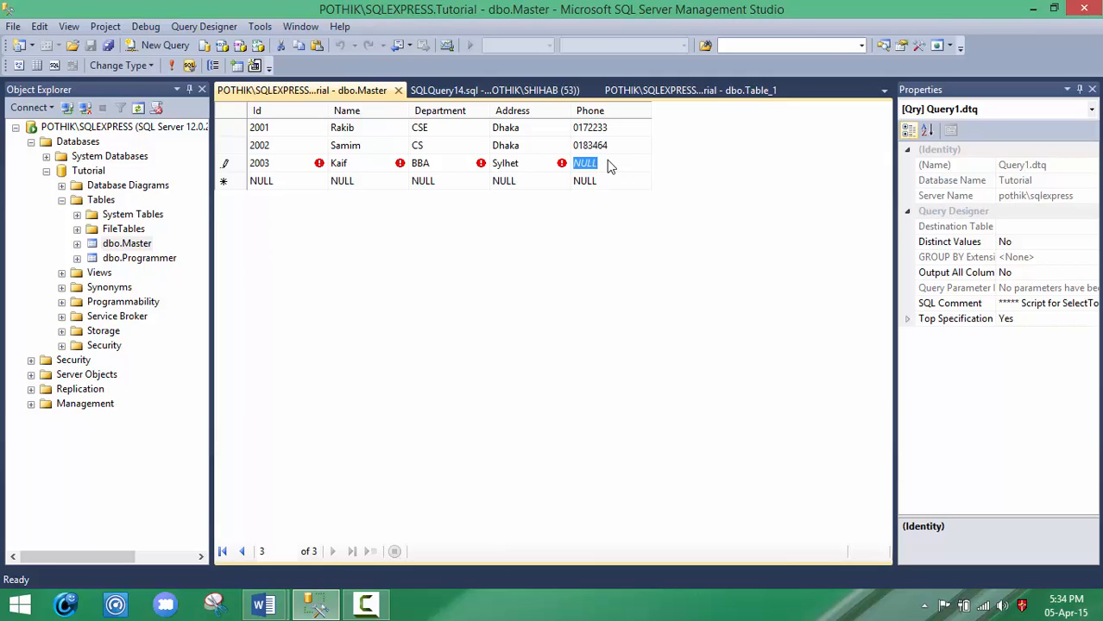
{"action": "type", "text": "0193"}
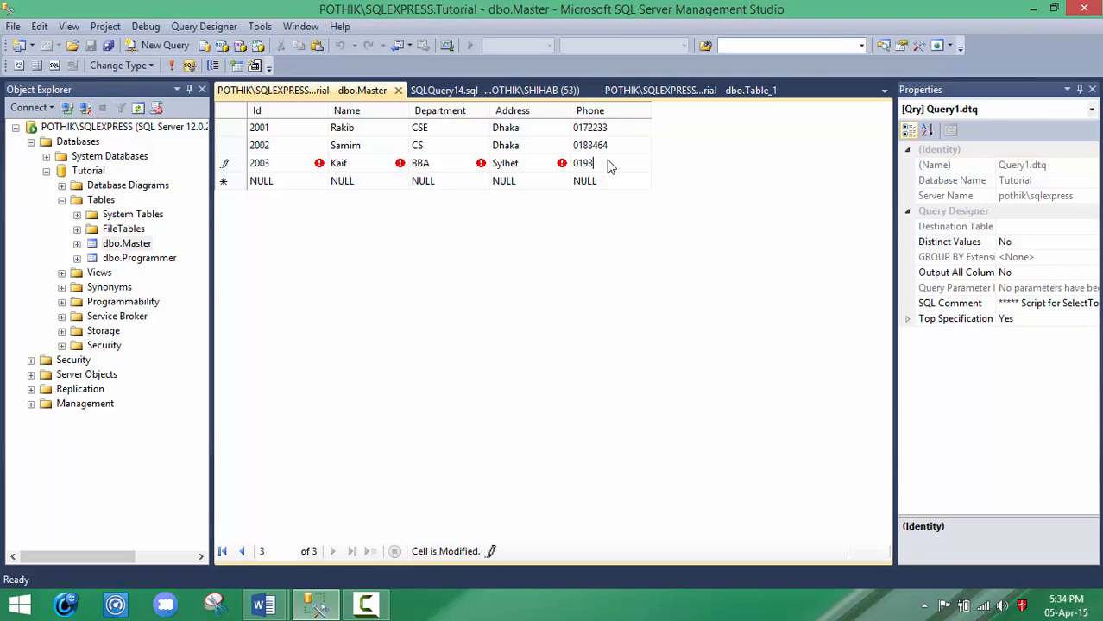
{"action": "type", "text": "434"}
{"action": "left_click", "coordinate": [289, 186]}
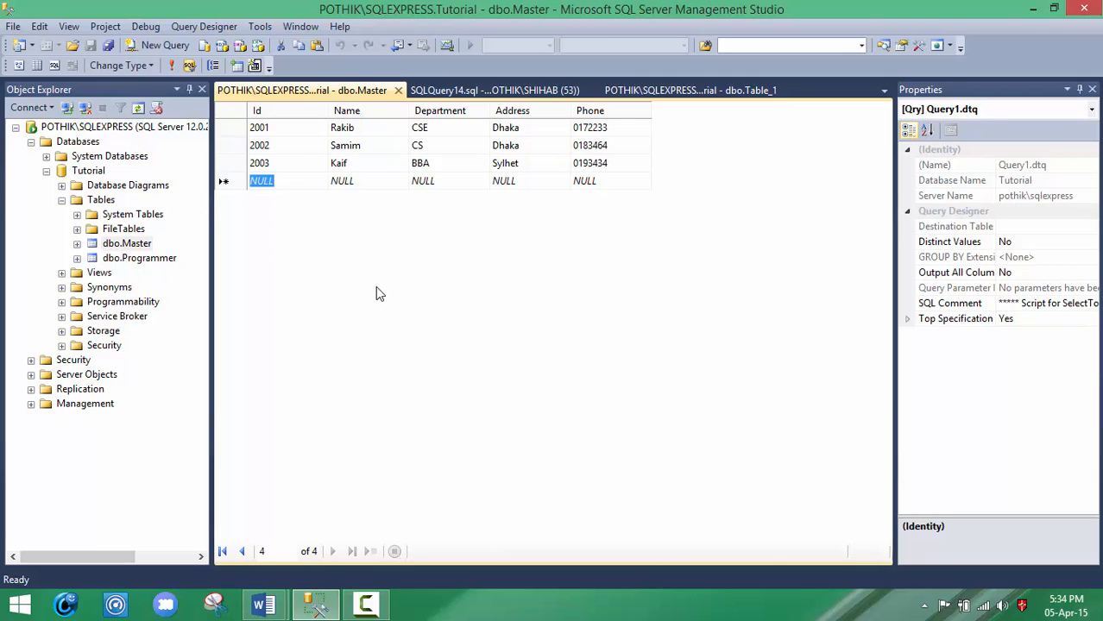
Step: View the top 1000 rows of dbo.Master to check the entered records
{"action": "right_click", "coordinate": [142, 249]}
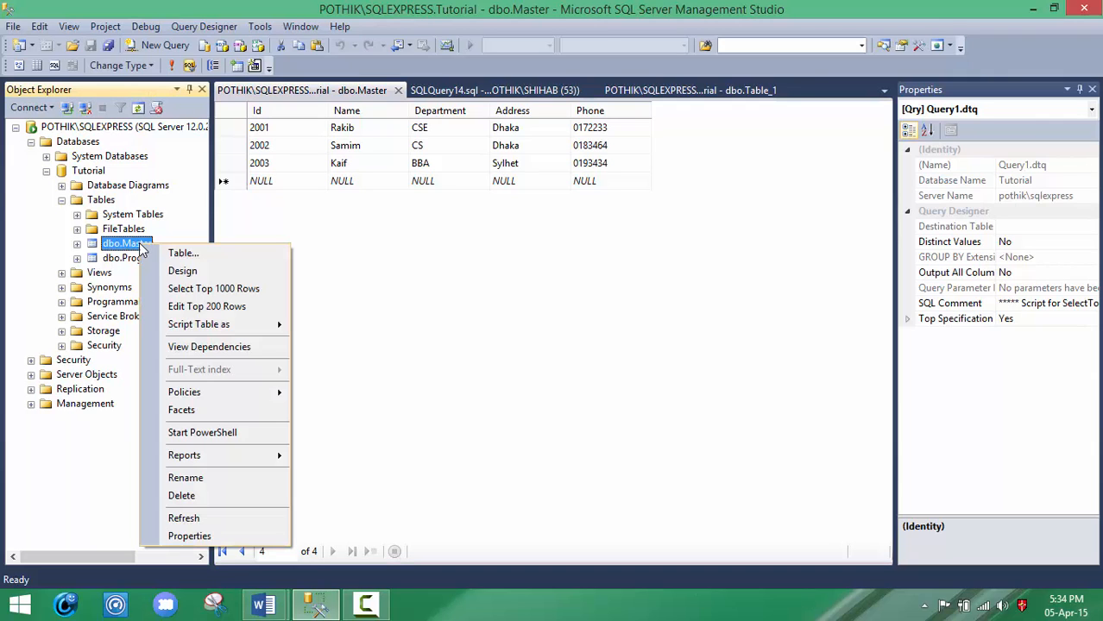
{"action": "left_click", "coordinate": [201, 290]}
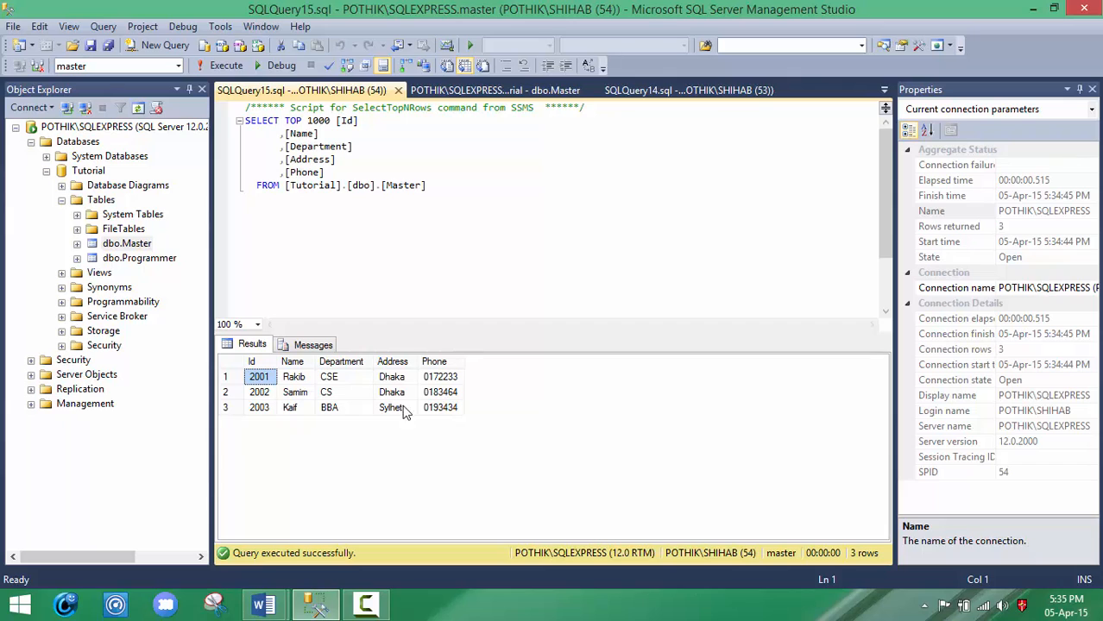
Step: Edit the top 200 rows of dbo.Master, replacing the person's address in record 2001 and setting the Department of record 2002 to MTC
{"action": "right_click", "coordinate": [133, 247]}
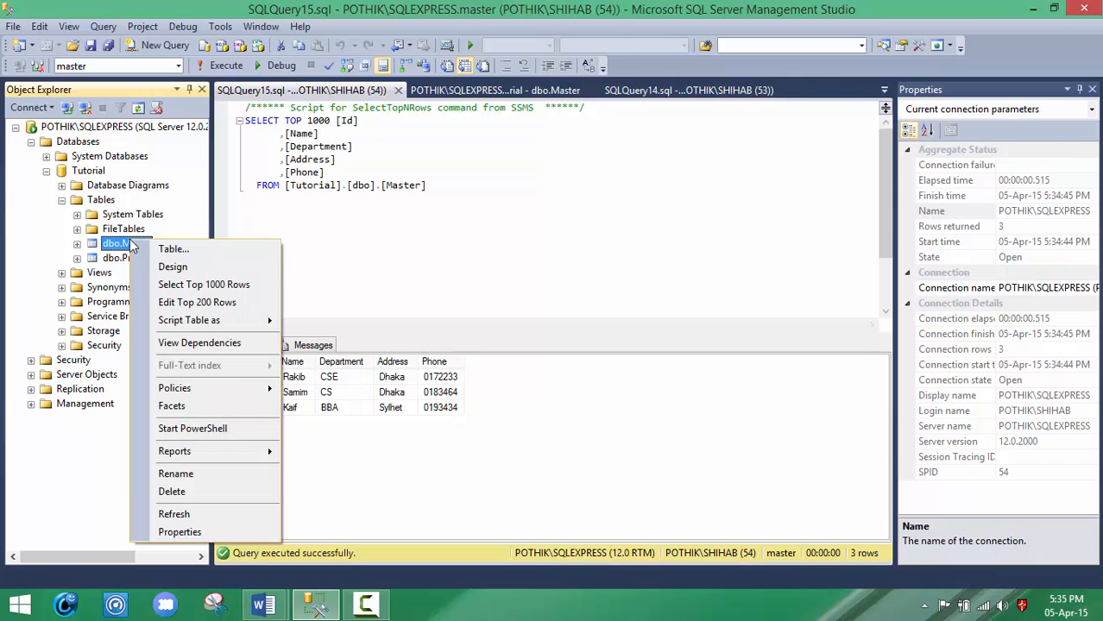
{"action": "left_click", "coordinate": [197, 304]}
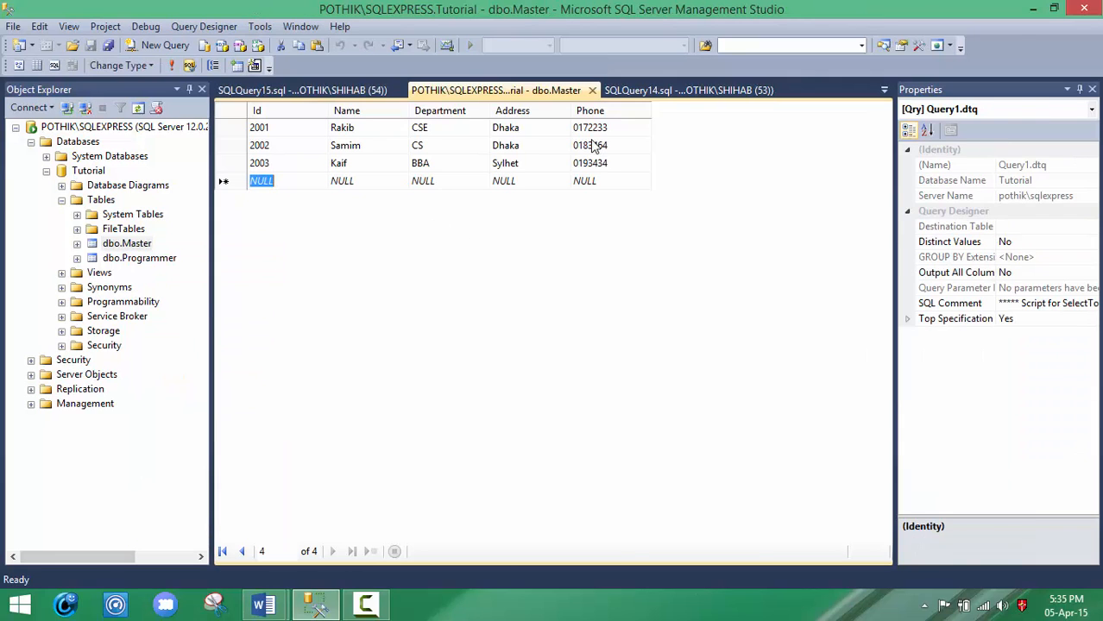
{"action": "left_click", "coordinate": [511, 129]}
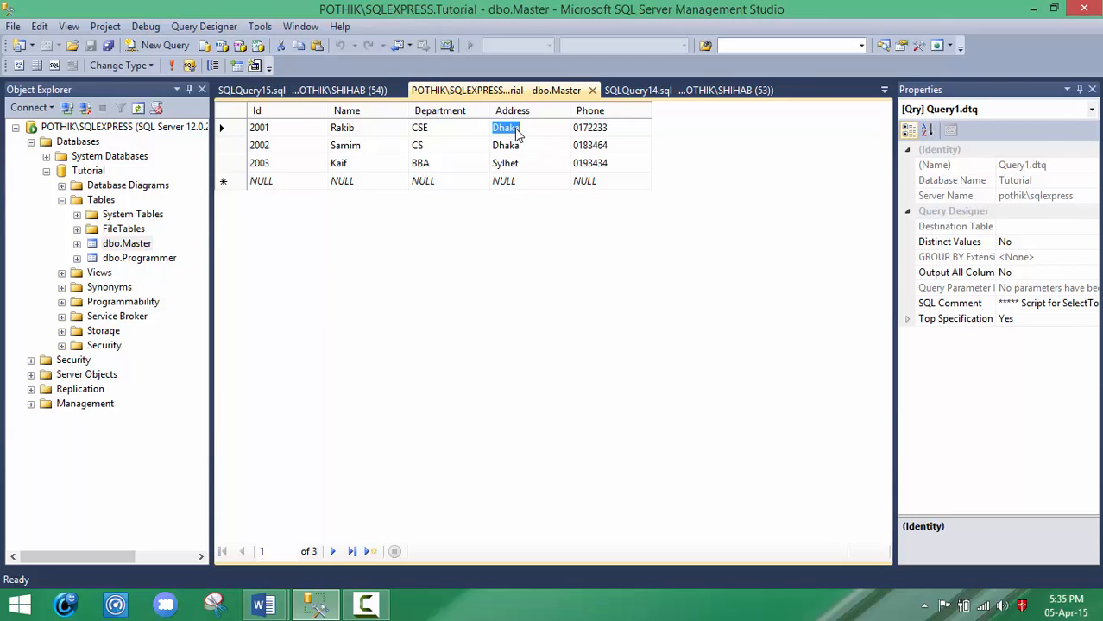
{"action": "type", "text": "Comilla"}
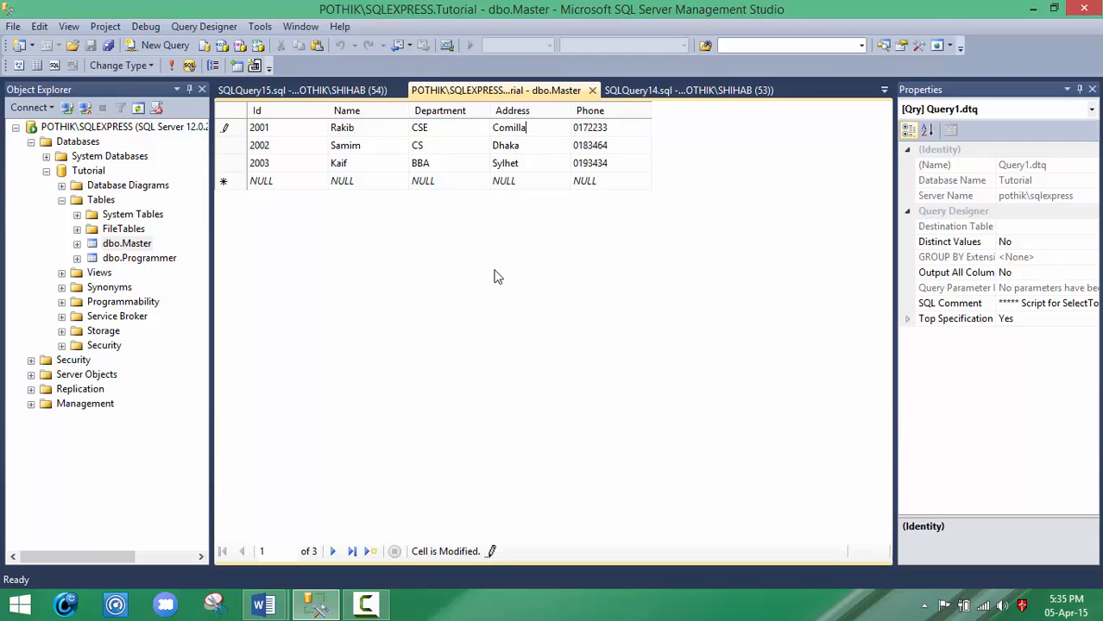
{"action": "left_click", "coordinate": [420, 146]}
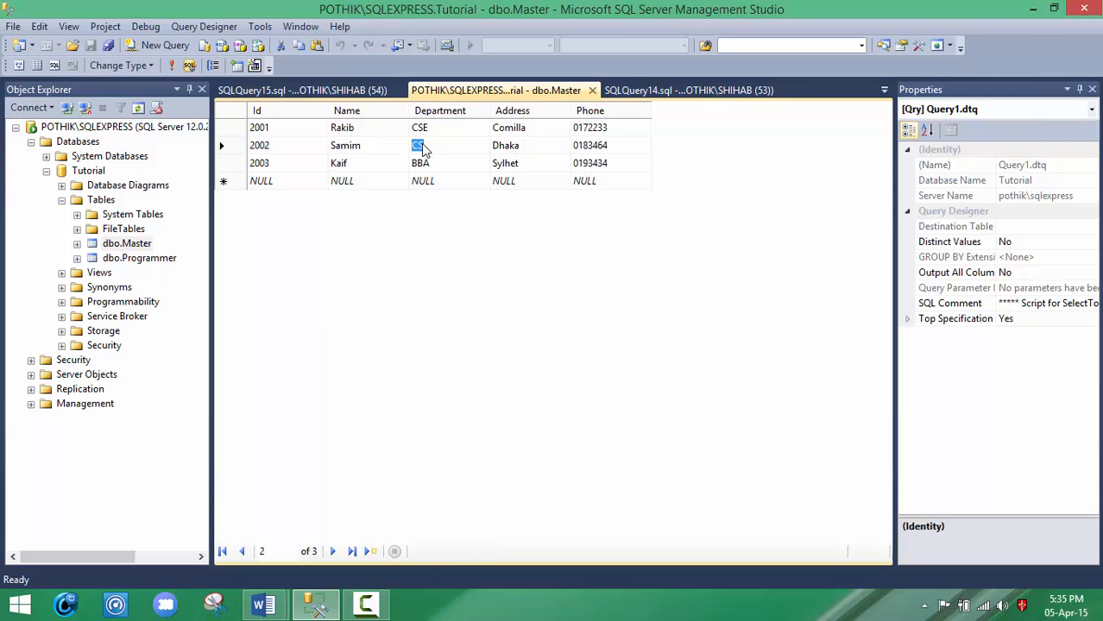
{"action": "type", "text": "MSC"}
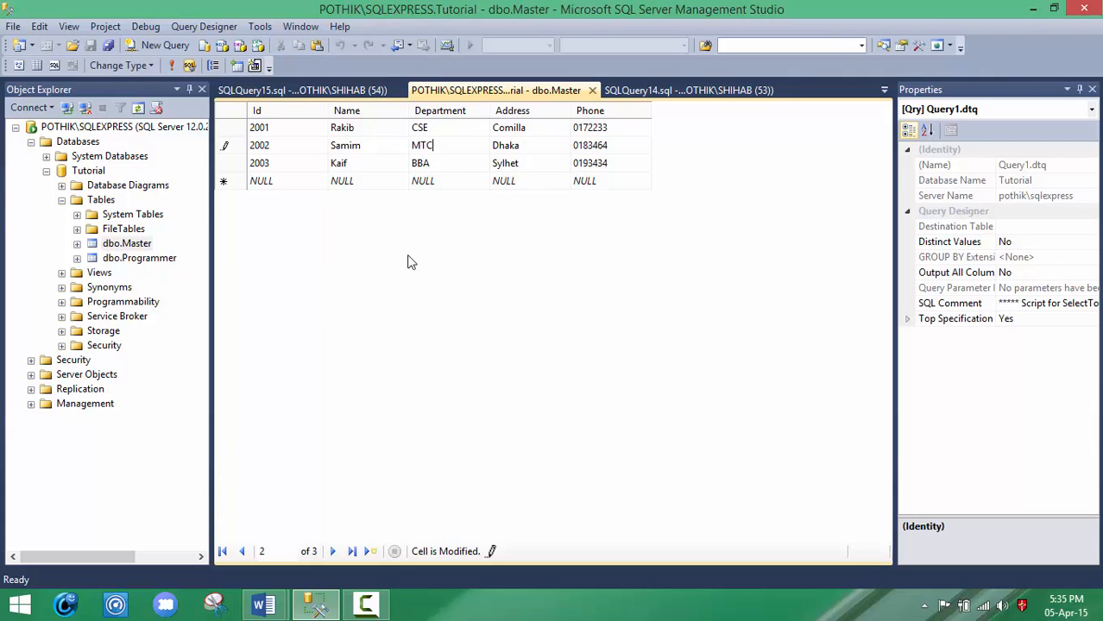
{"action": "left_click", "coordinate": [283, 182]}
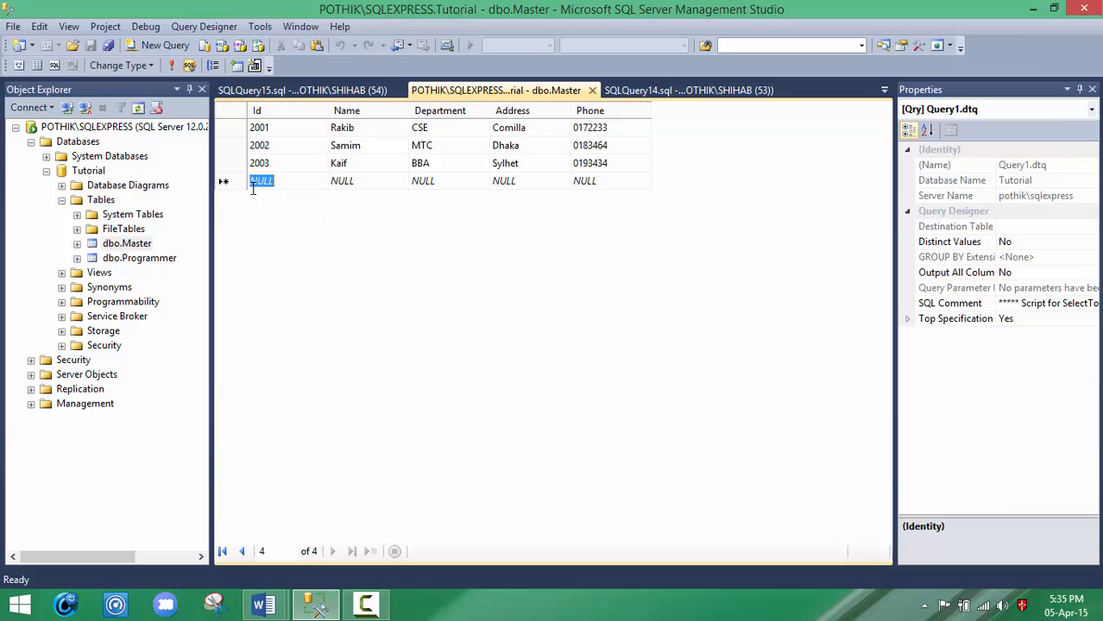
Step: Query the top 1000 rows of dbo.Master again and check the edited Department and Address values
{"action": "right_click", "coordinate": [130, 246]}
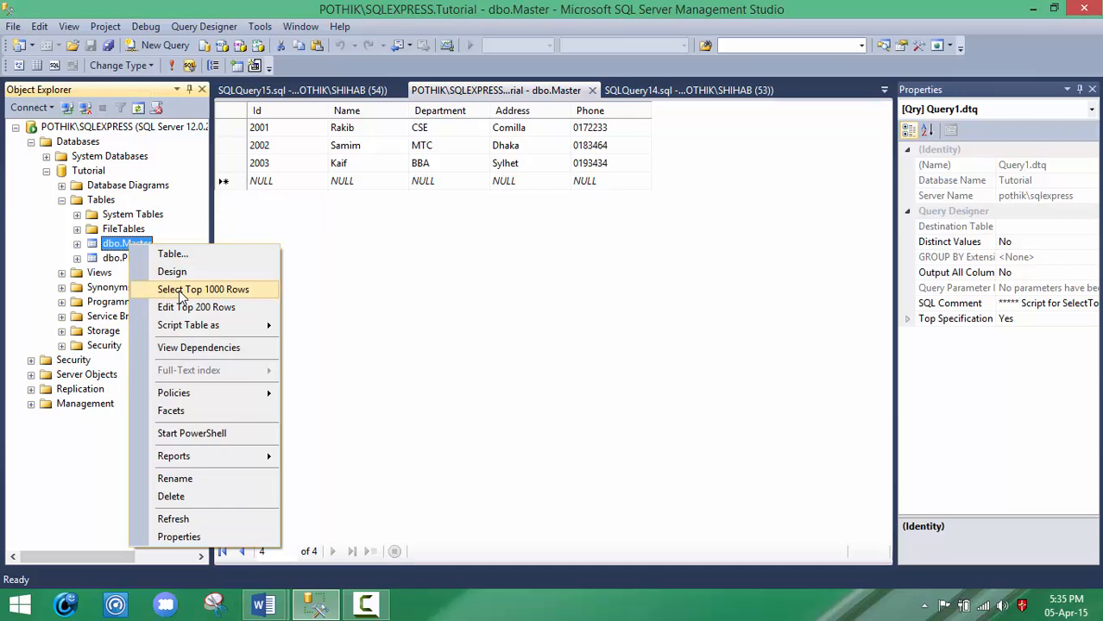
{"action": "left_click", "coordinate": [182, 290]}
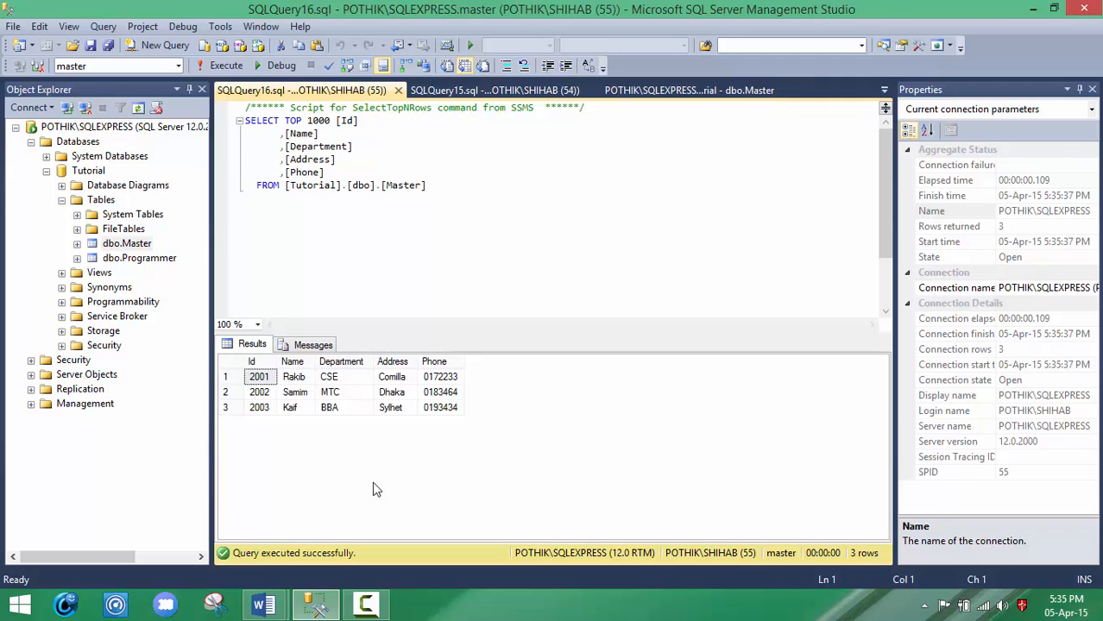
{"action": "left_click", "coordinate": [315, 431]}
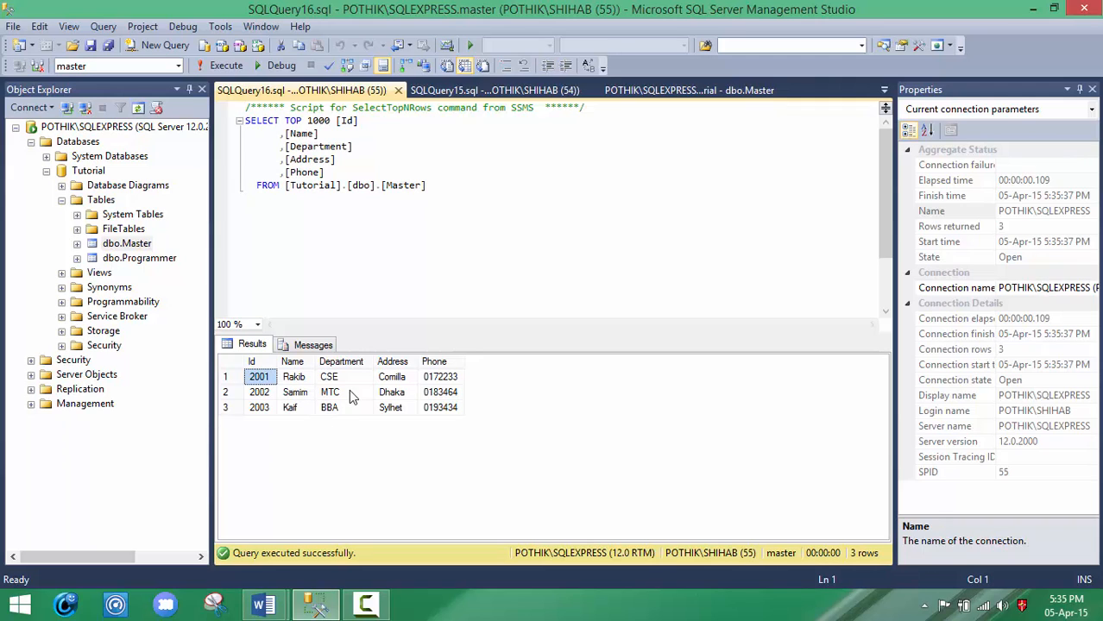
{"action": "left_click", "coordinate": [336, 395]}
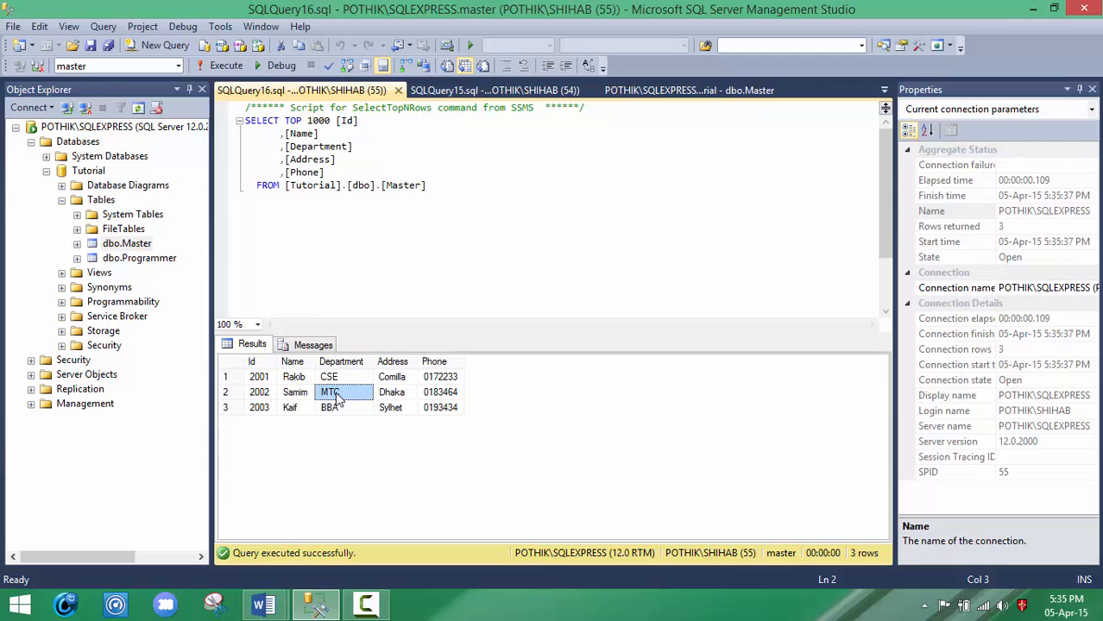
{"action": "left_click", "coordinate": [404, 377]}
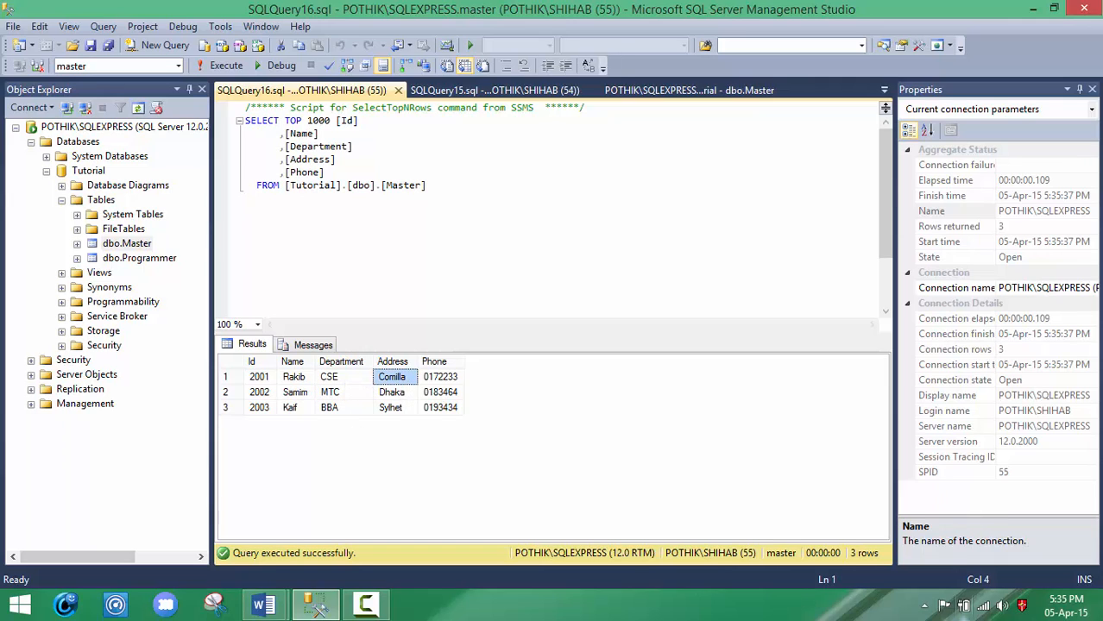
{"action": "left_click", "coordinate": [314, 605]}
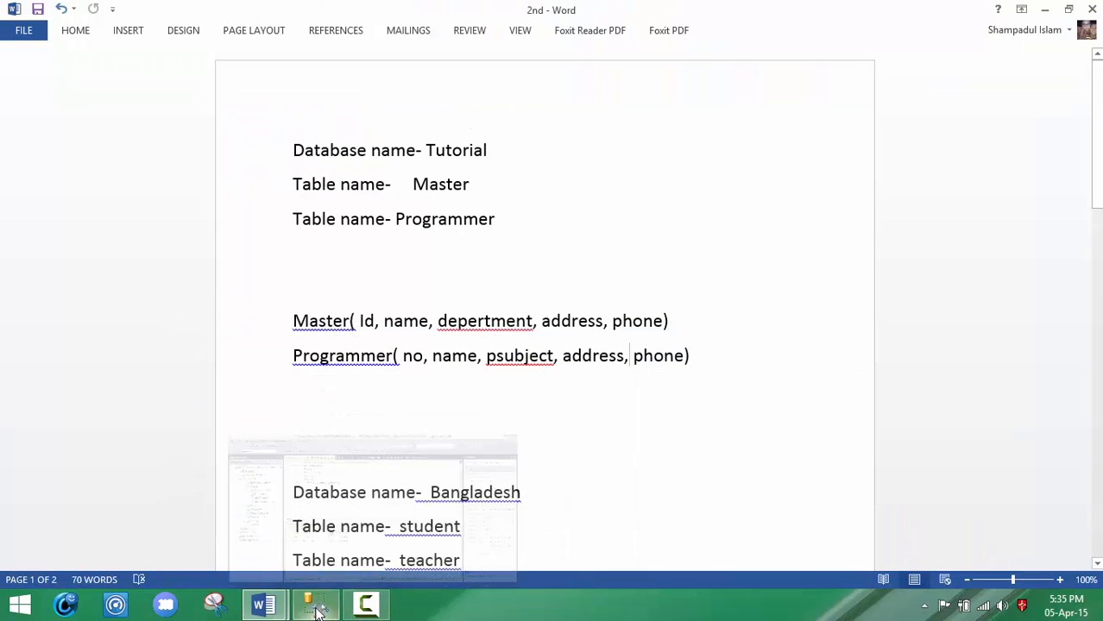
{"action": "left_click", "coordinate": [365, 608]}
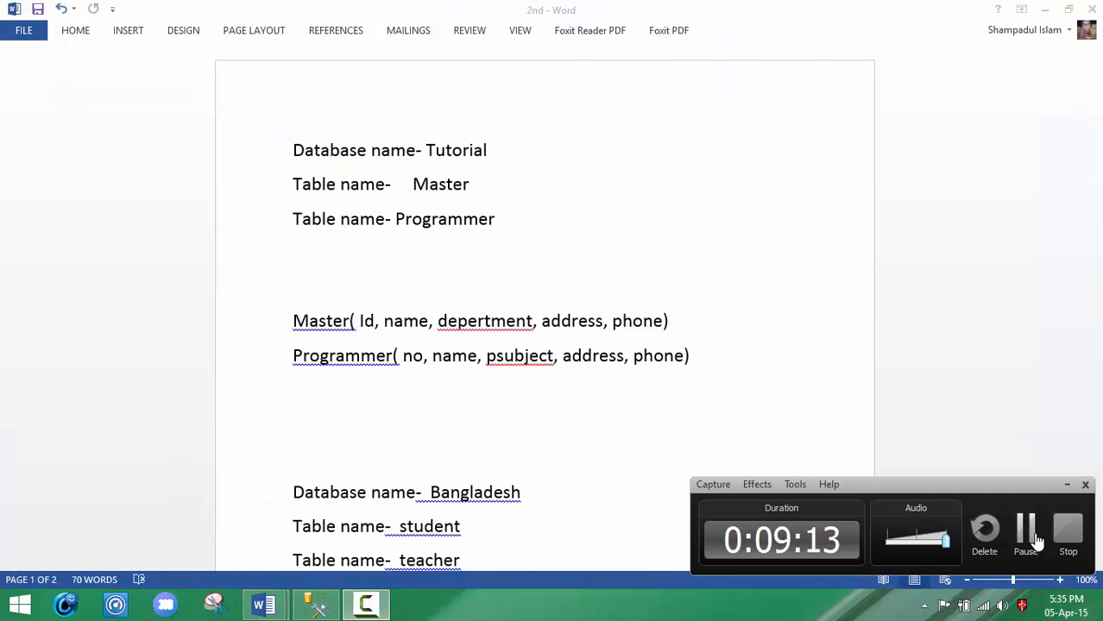
{"action": "left_click", "coordinate": [1027, 531]}
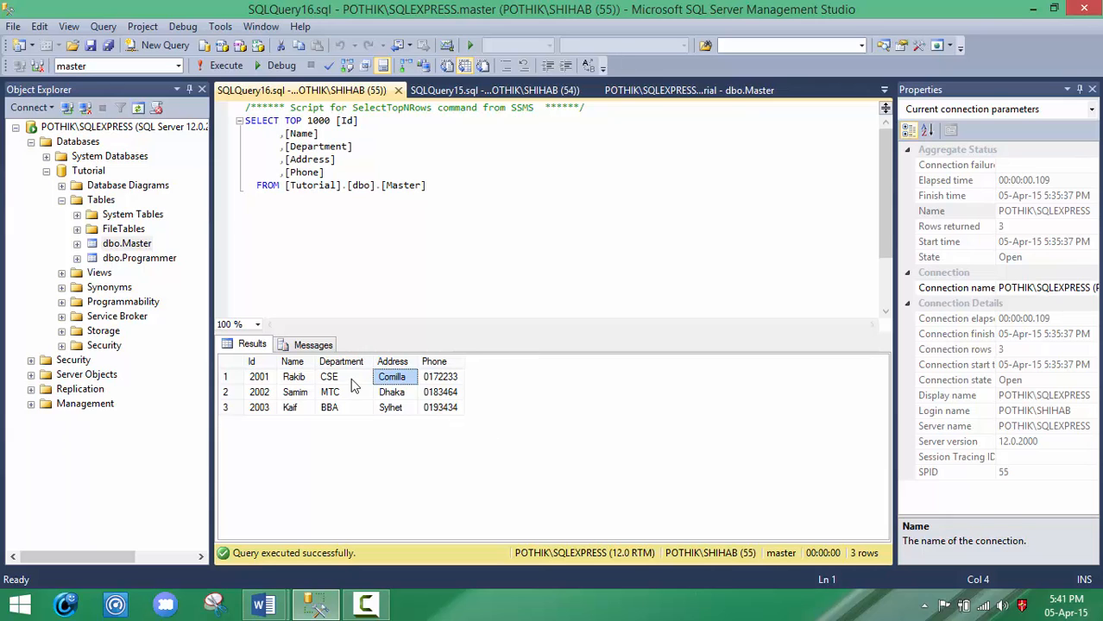
Step: Edit the top 200 rows of dbo.Master and permanently delete the record with Id 2001
{"action": "right_click", "coordinate": [136, 249]}
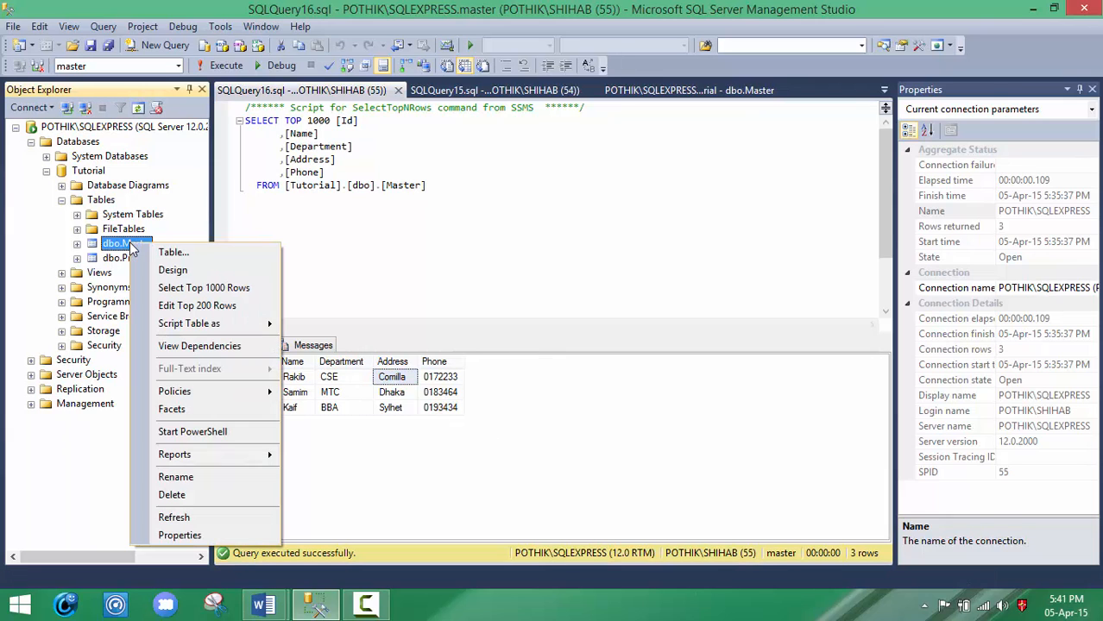
{"action": "left_click", "coordinate": [212, 309]}
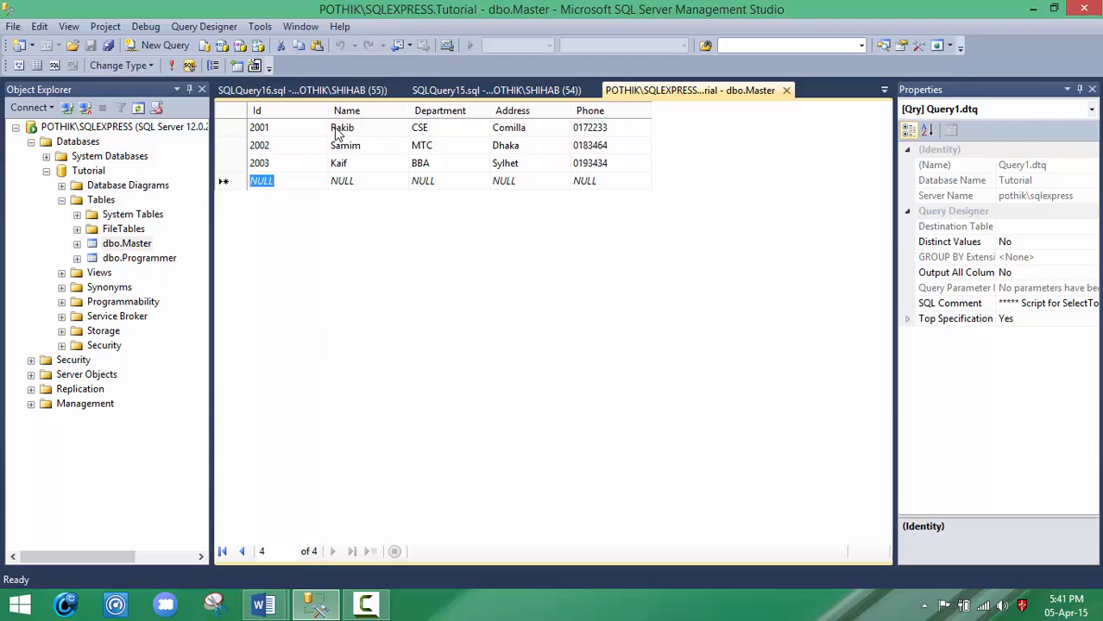
{"action": "right_click", "coordinate": [235, 133]}
{"action": "left_click", "coordinate": [229, 128]}
{"action": "right_click", "coordinate": [228, 127]}
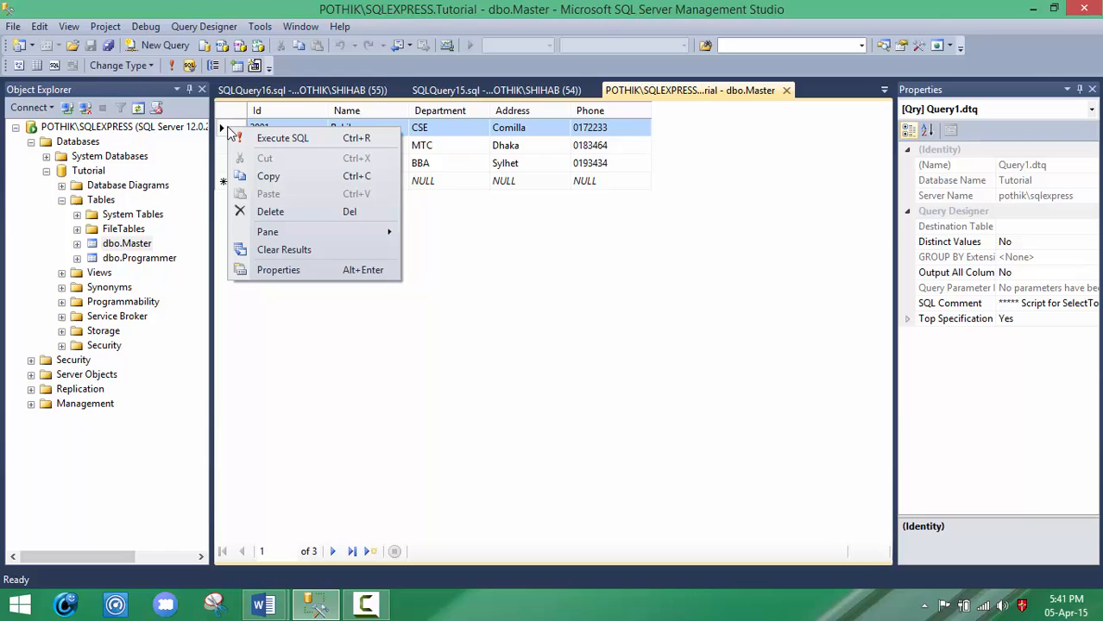
{"action": "left_click", "coordinate": [286, 213]}
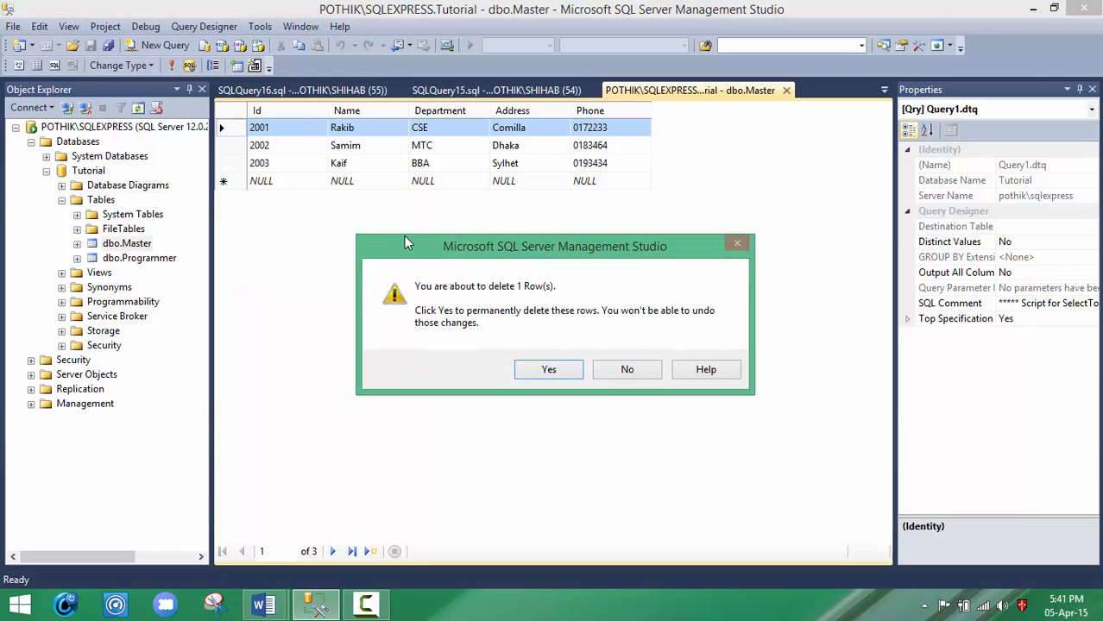
{"action": "left_click", "coordinate": [537, 373]}
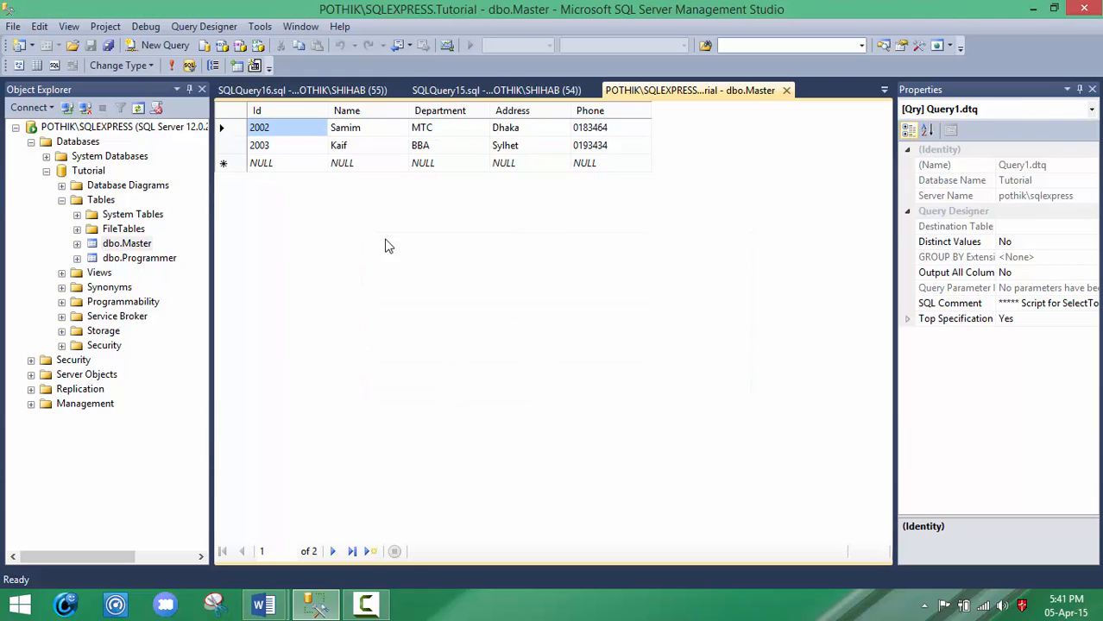
Step: Refresh the database objects and query the top 1000 rows of dbo.Master to check that record 2001 is removed
{"action": "left_click", "coordinate": [138, 108]}
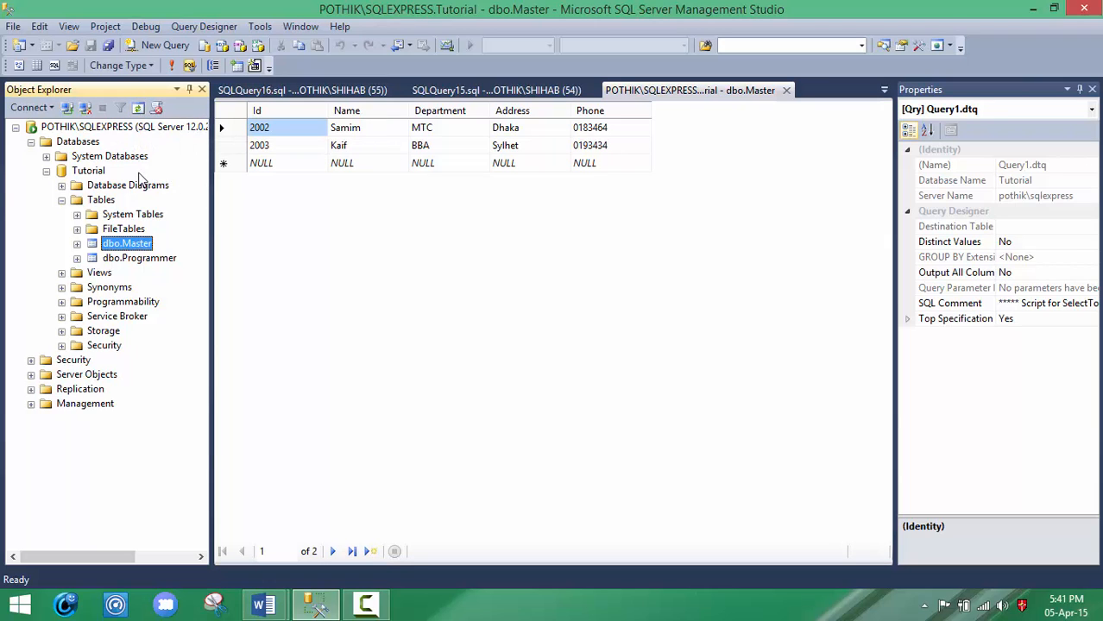
{"action": "left_click", "coordinate": [127, 244]}
{"action": "right_click", "coordinate": [138, 244]}
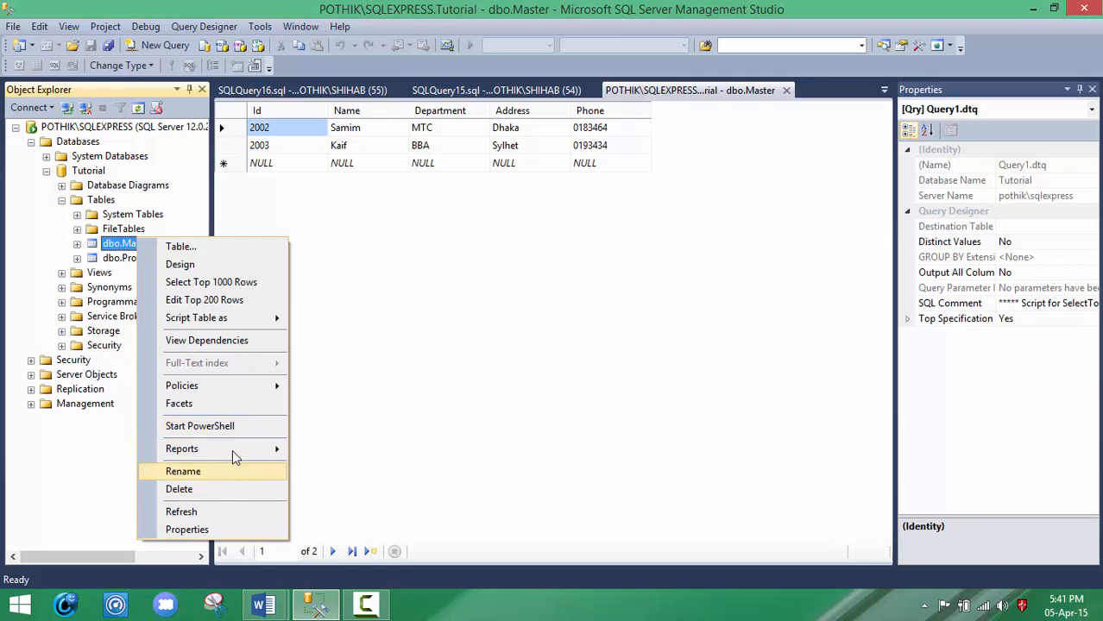
{"action": "left_click", "coordinate": [211, 285]}
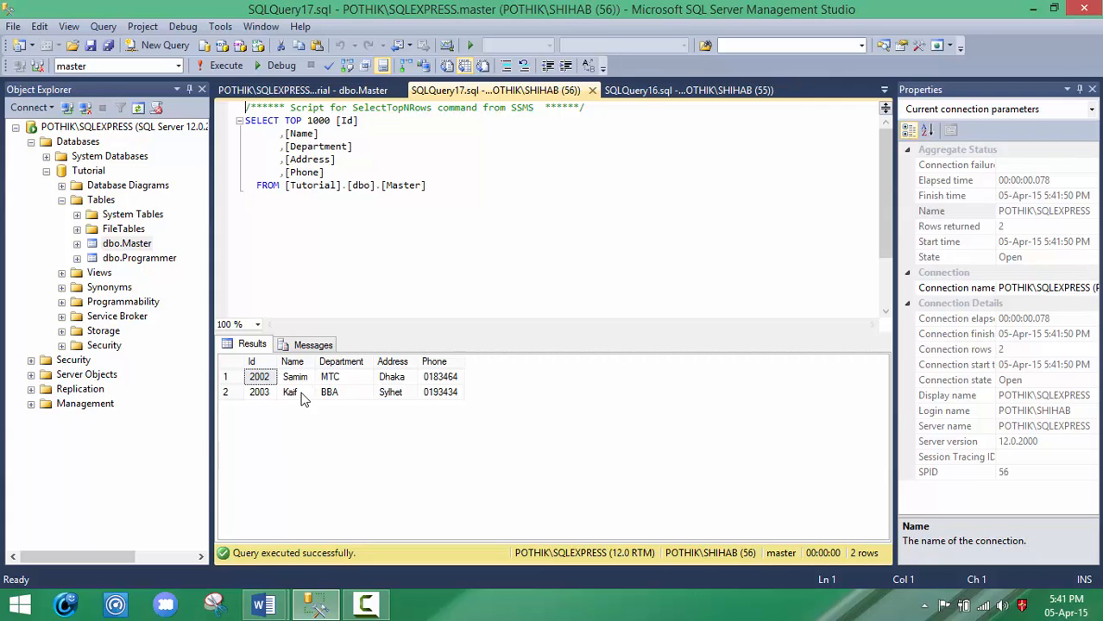
Step: Edit the top 200 rows of dbo.Master again and permanently delete the record with Id 2003
{"action": "right_click", "coordinate": [129, 244]}
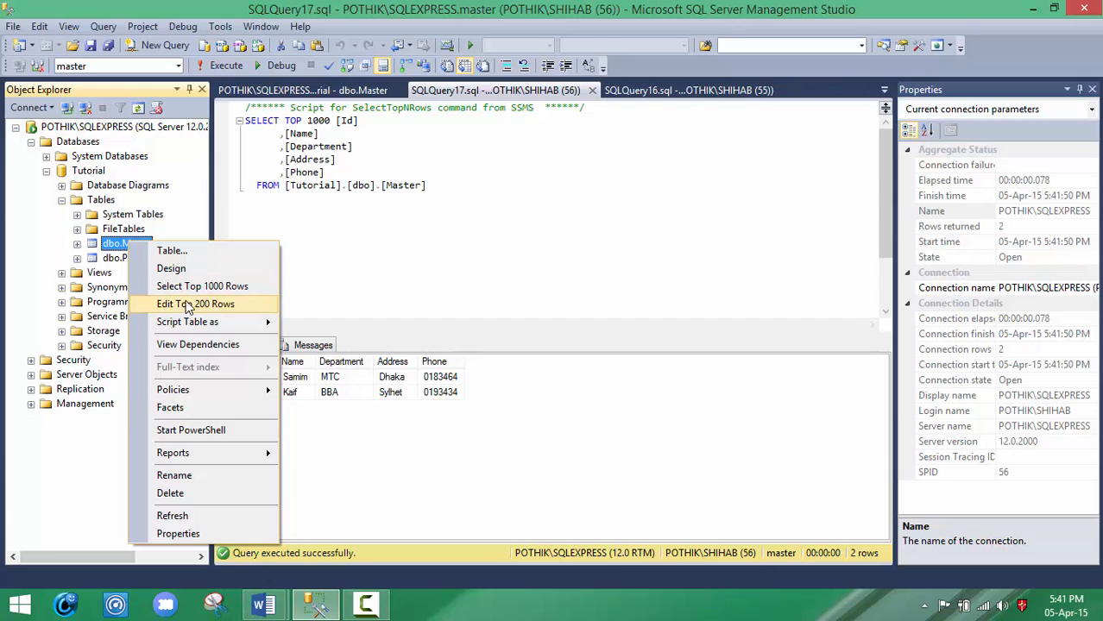
{"action": "left_click", "coordinate": [193, 305]}
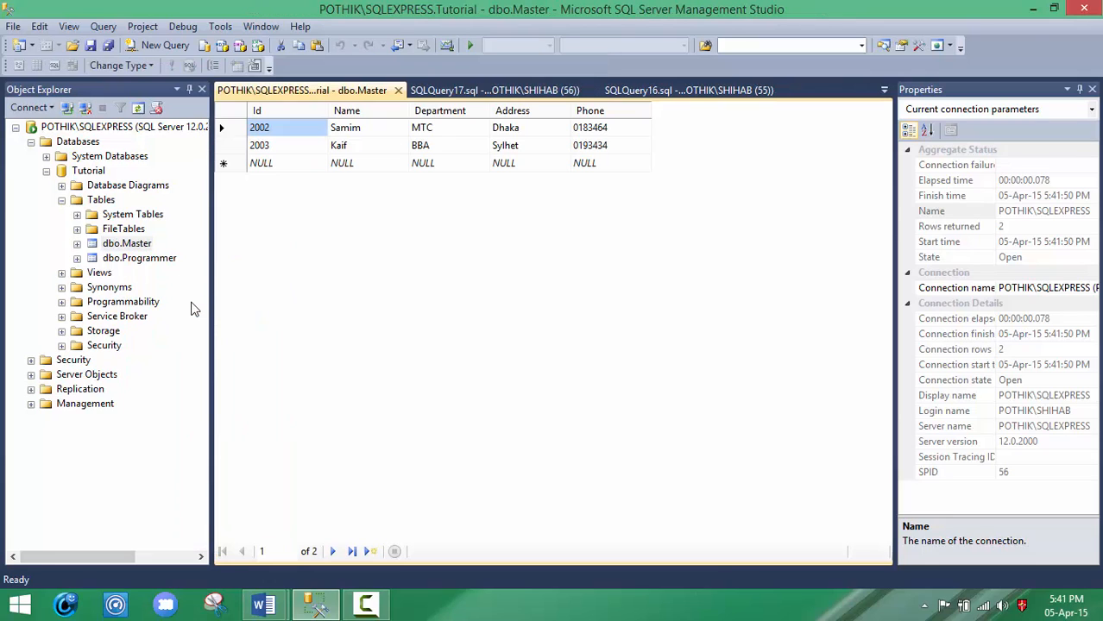
{"action": "right_click", "coordinate": [233, 128]}
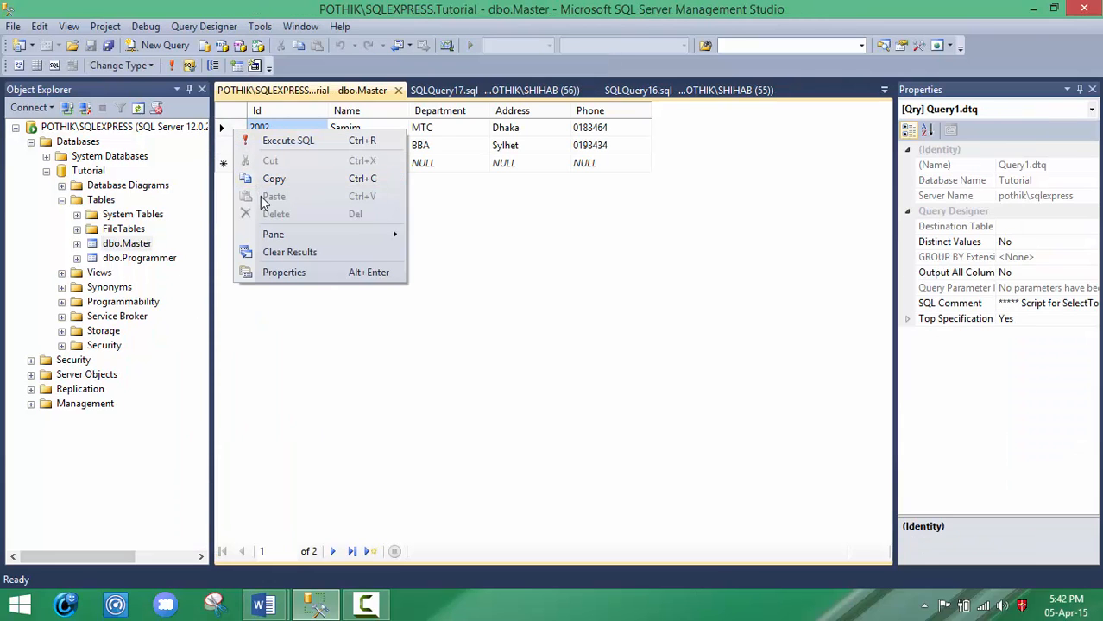
{"action": "left_click", "coordinate": [227, 132]}
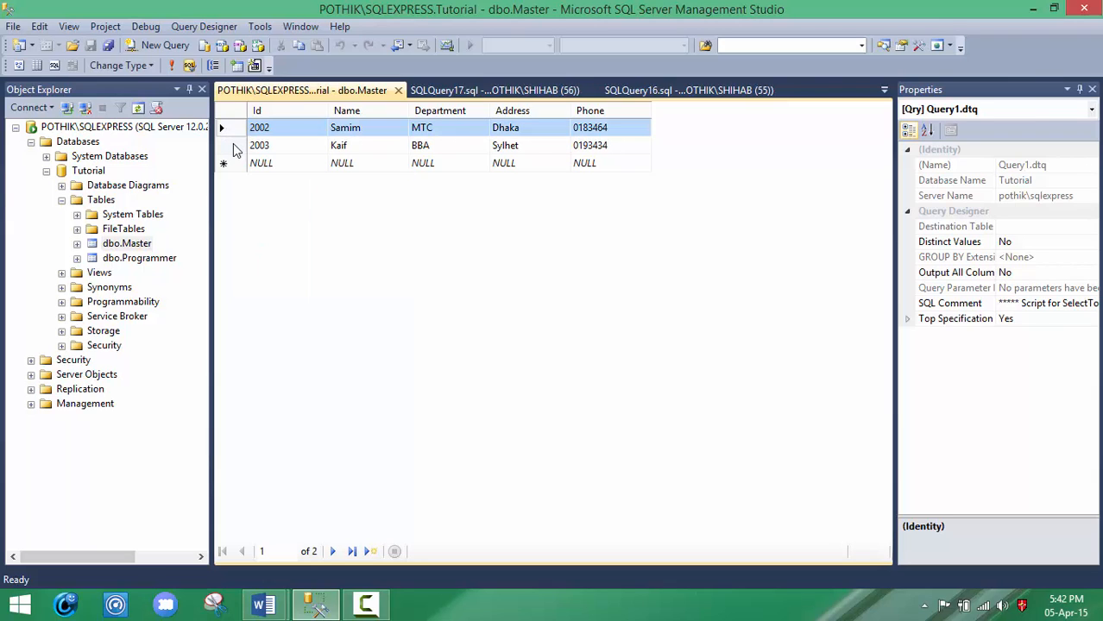
{"action": "right_click", "coordinate": [233, 147]}
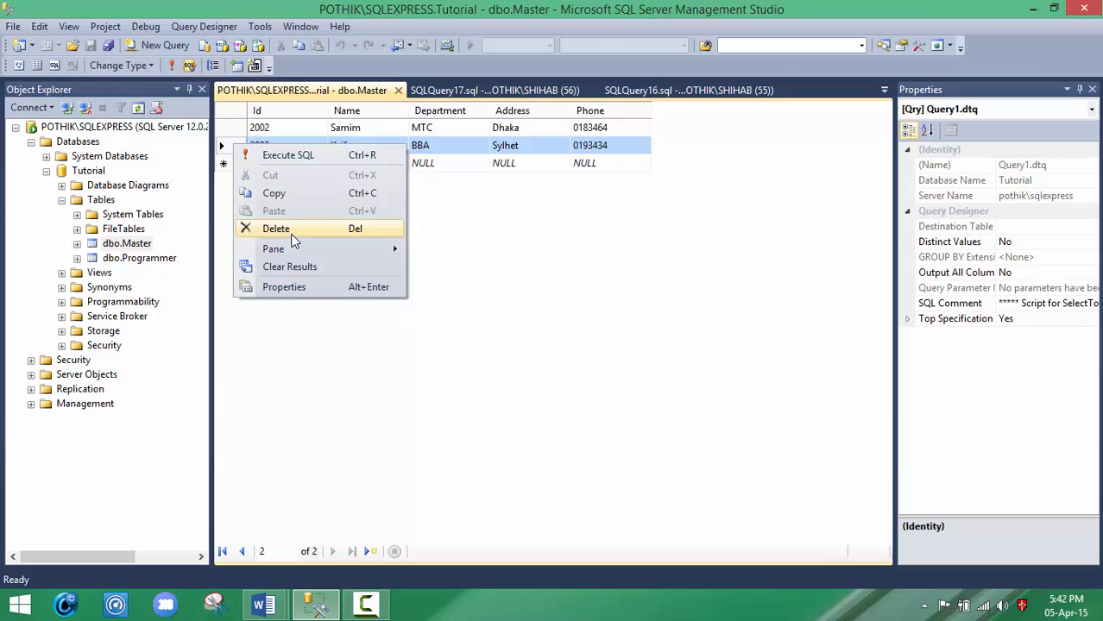
{"action": "left_click", "coordinate": [289, 229]}
{"action": "left_click", "coordinate": [567, 374]}
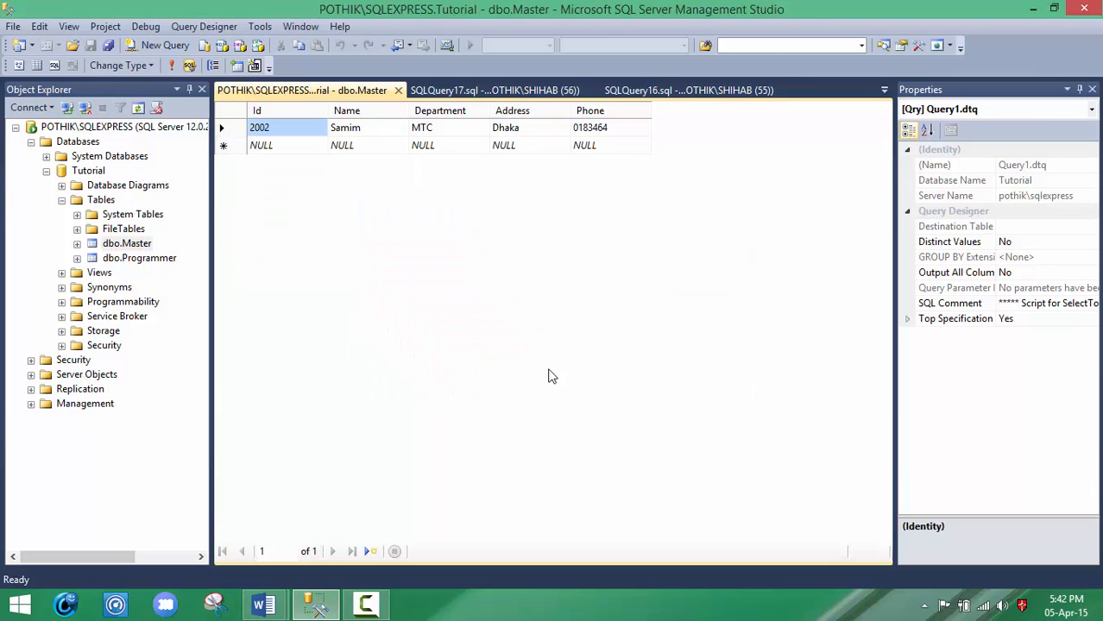
Step: Refresh the database objects and query the top 1000 rows of dbo.Master to check the deletion of record 2003
{"action": "left_click", "coordinate": [142, 109]}
{"action": "right_click", "coordinate": [142, 245]}
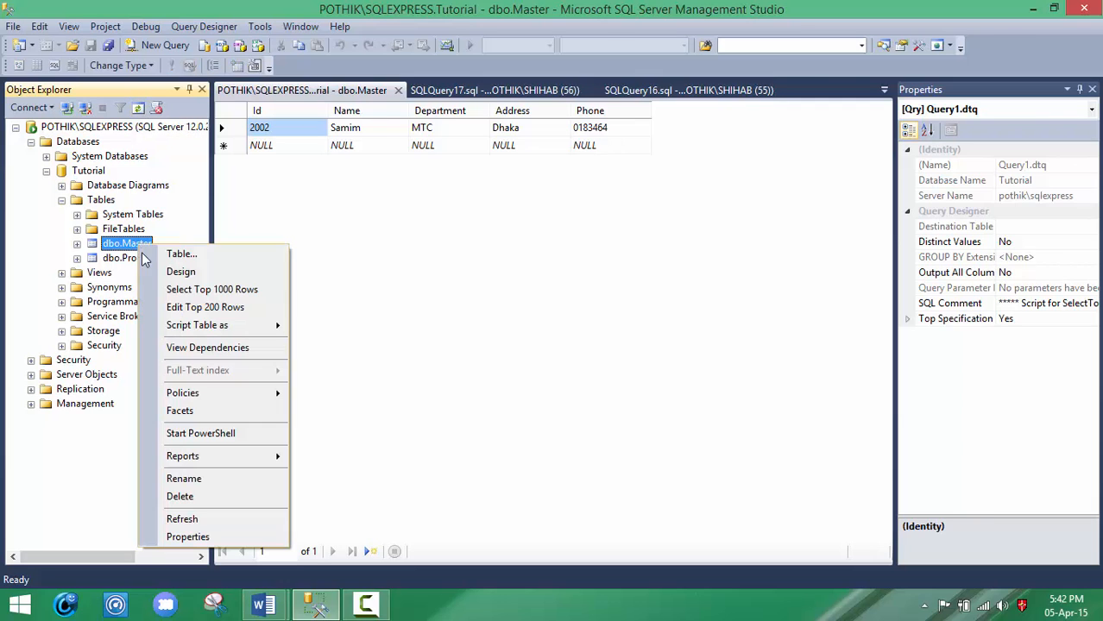
{"action": "left_click", "coordinate": [188, 292]}
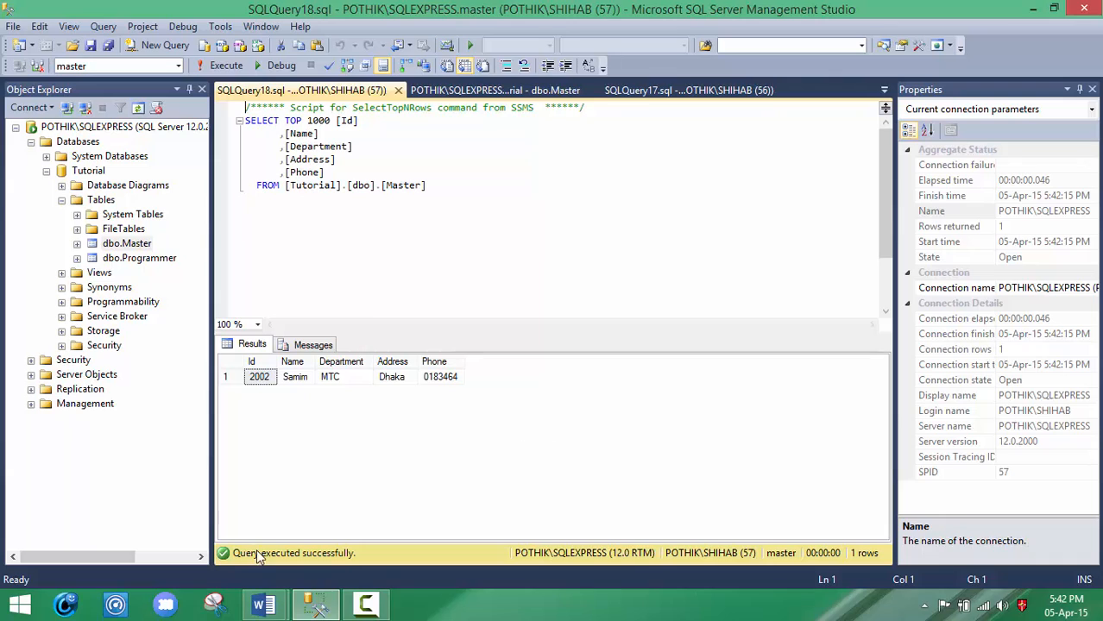
{"action": "mouse_move", "coordinate": [385, 615]}
{"action": "left_click", "coordinate": [395, 560]}
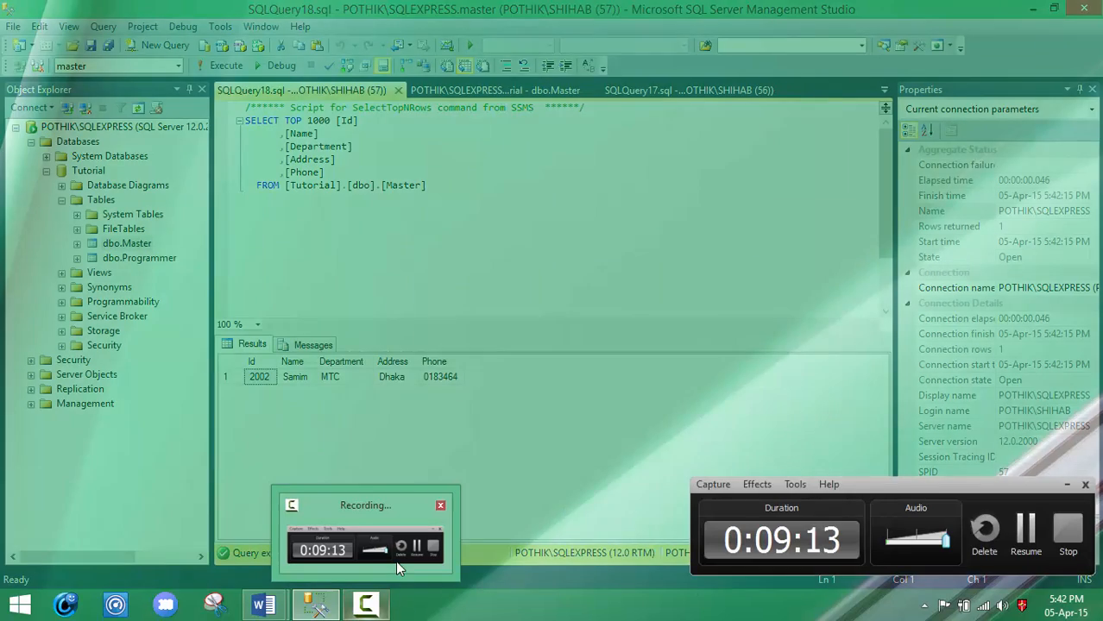
{"action": "left_click", "coordinate": [1028, 553]}
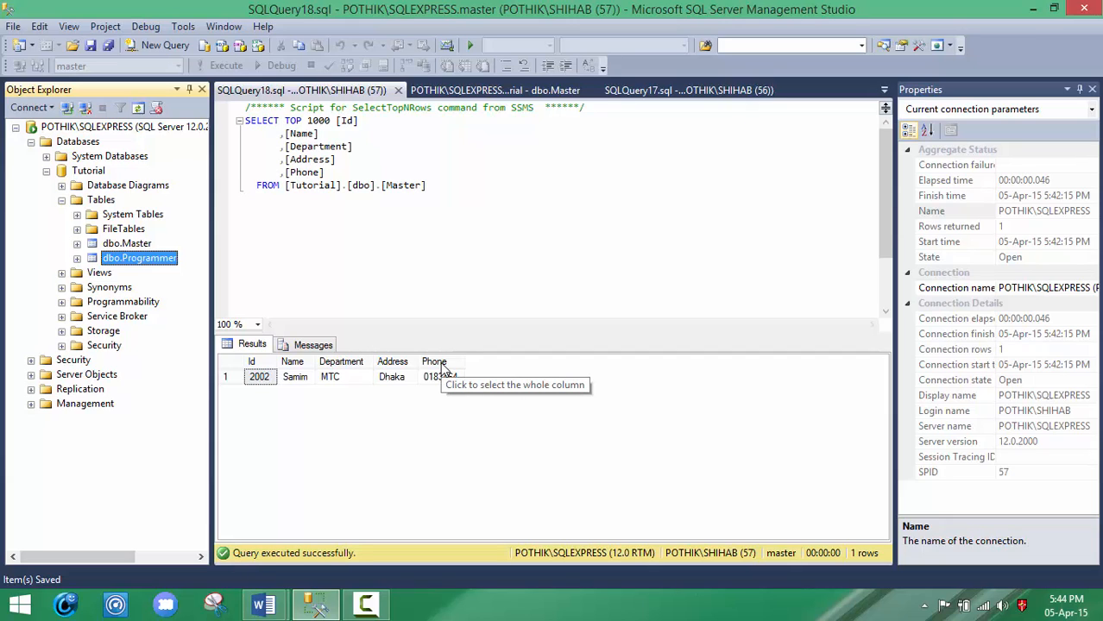
Step: Add an Age column of data type int after Phone in the design of dbo.Master and save the table
{"action": "right_click", "coordinate": [140, 262]}
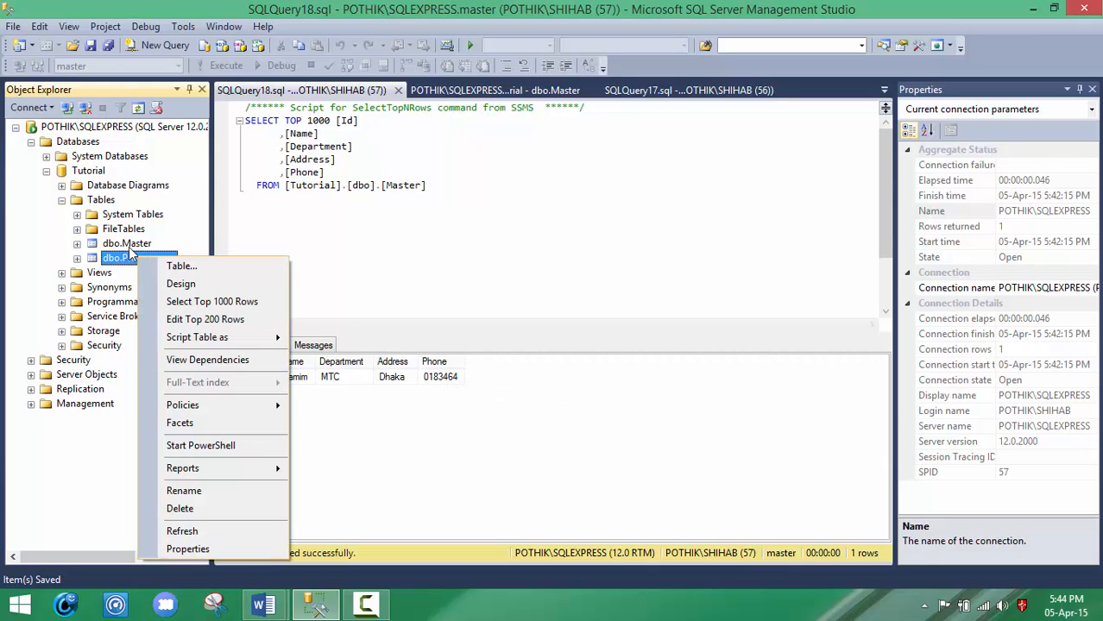
{"action": "right_click", "coordinate": [128, 245]}
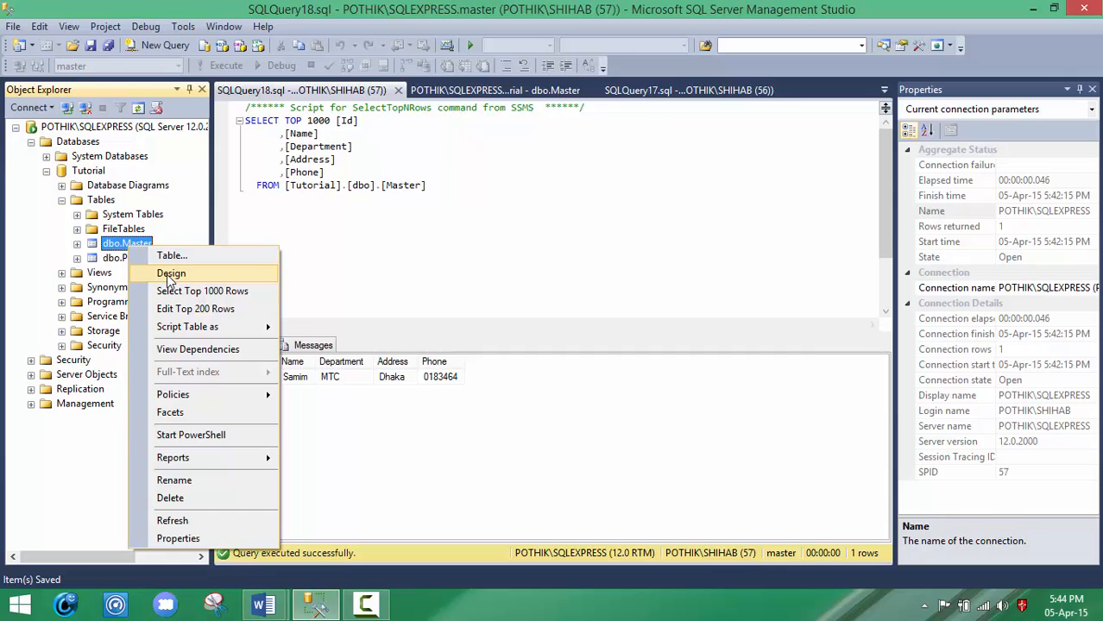
{"action": "left_click", "coordinate": [169, 275]}
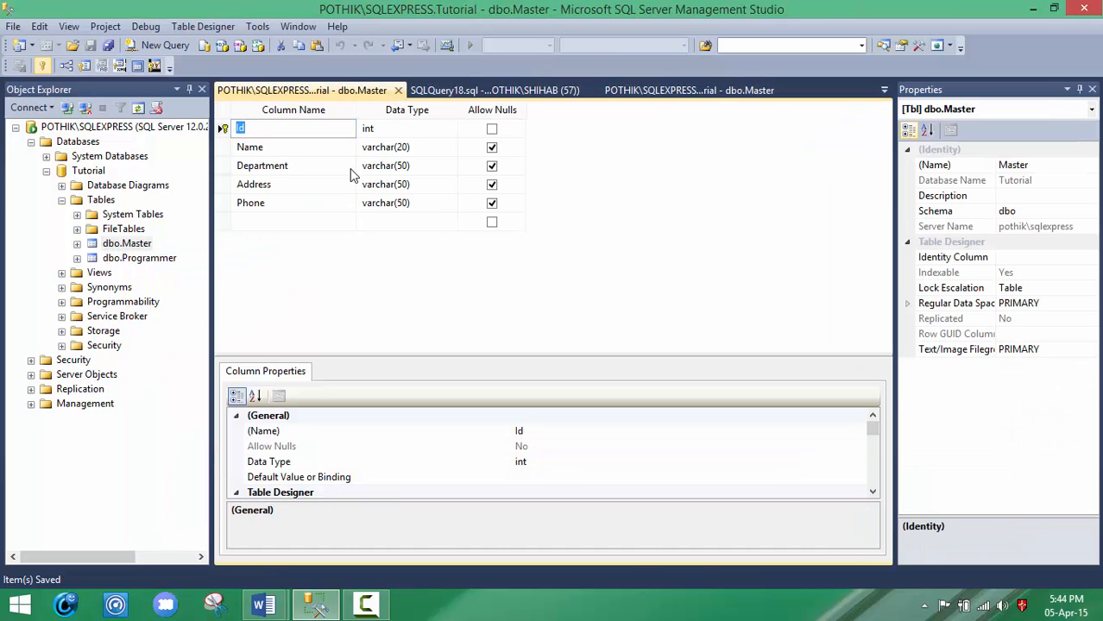
{"action": "left_click", "coordinate": [301, 147]}
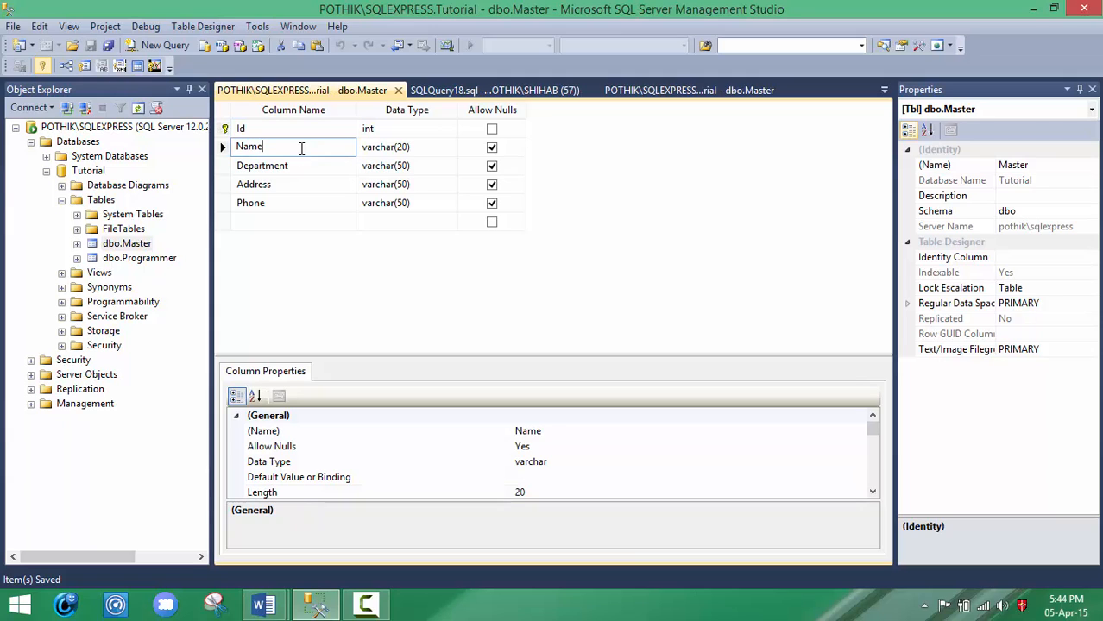
{"action": "left_click", "coordinate": [293, 203]}
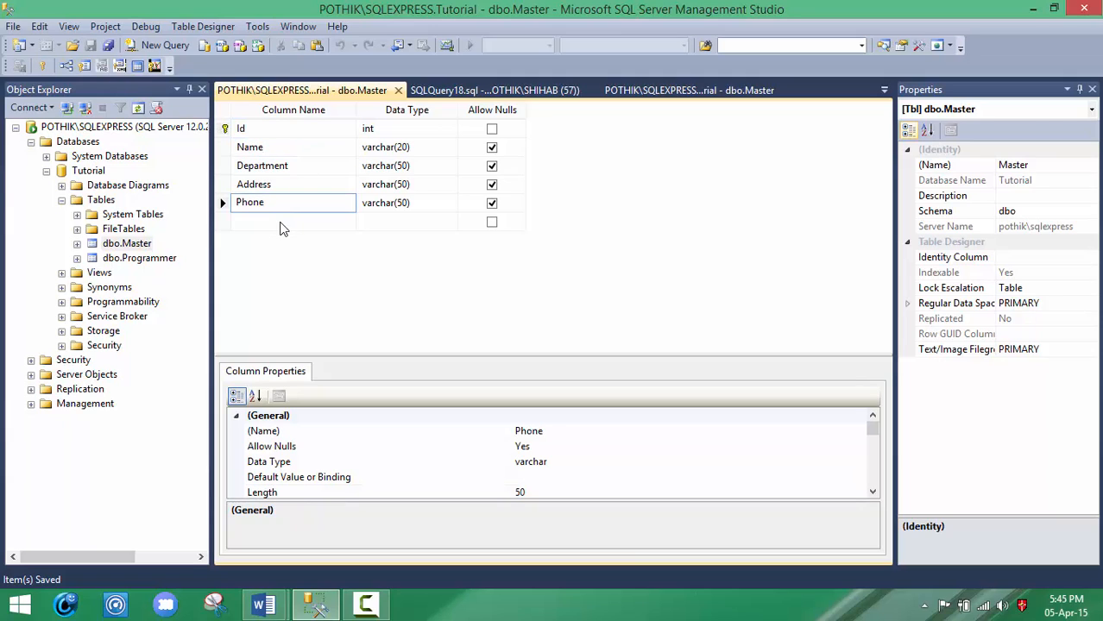
{"action": "left_click", "coordinate": [280, 222]}
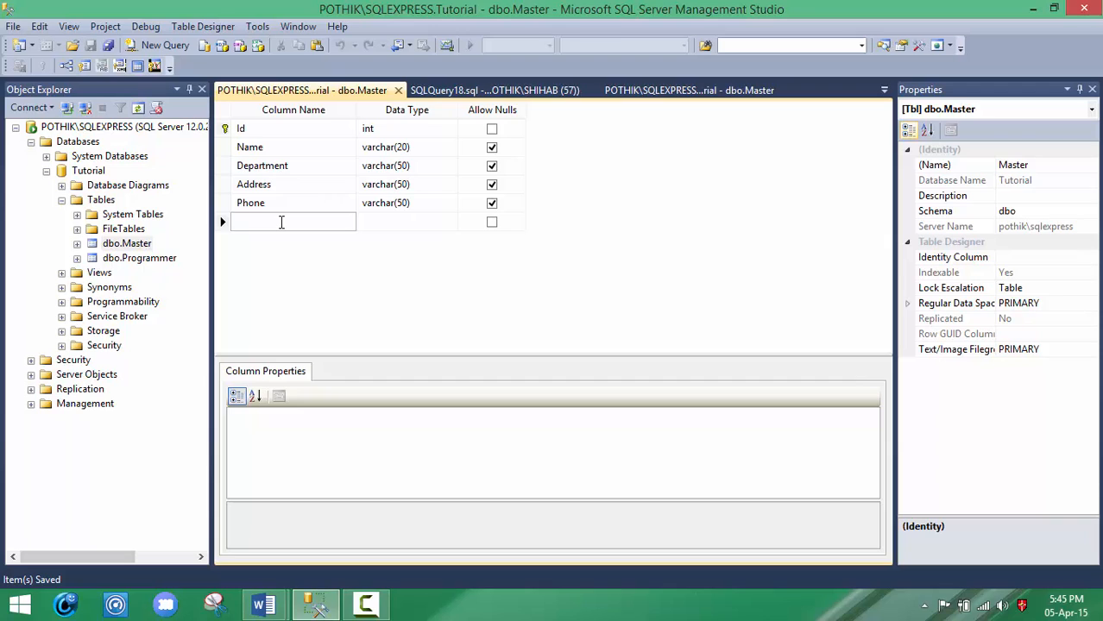
{"action": "type", "text": "Age"}
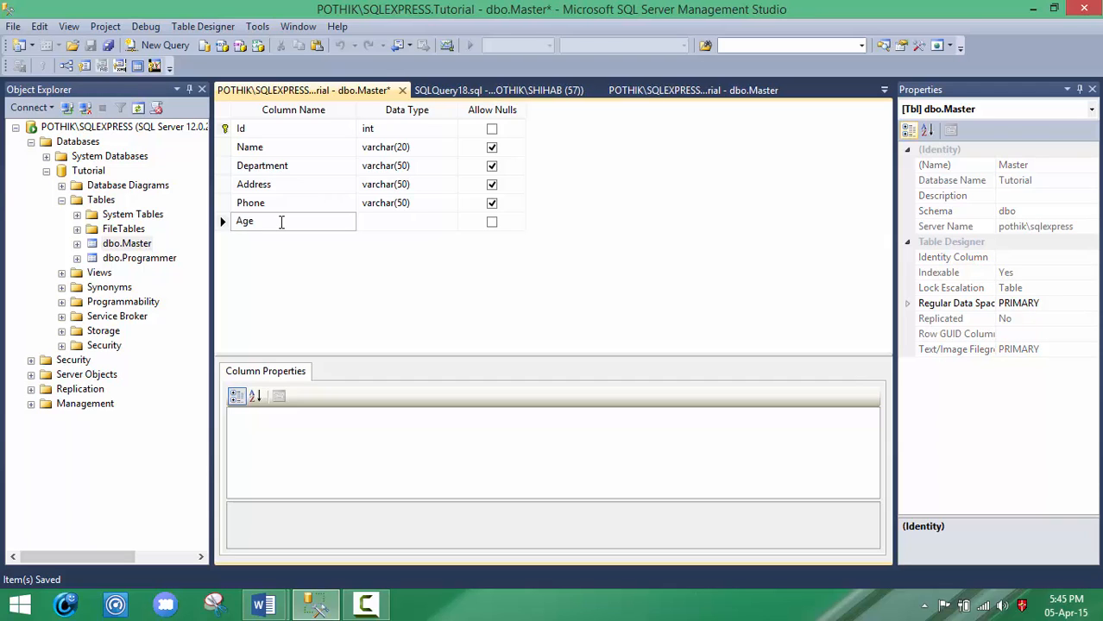
{"action": "left_click", "coordinate": [418, 224]}
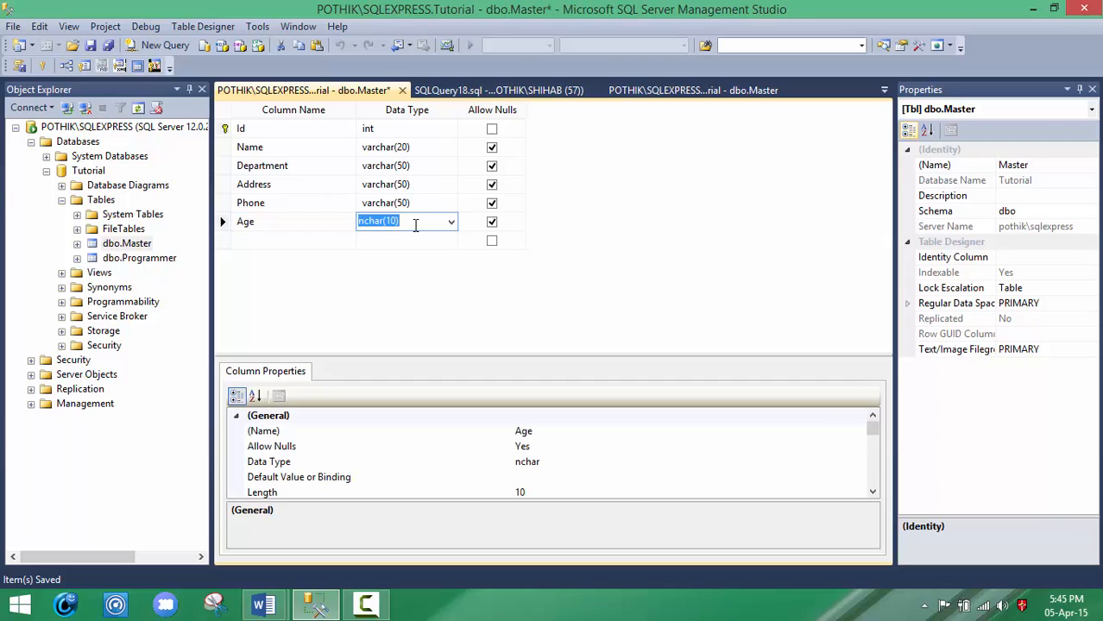
{"action": "type", "text": "int"}
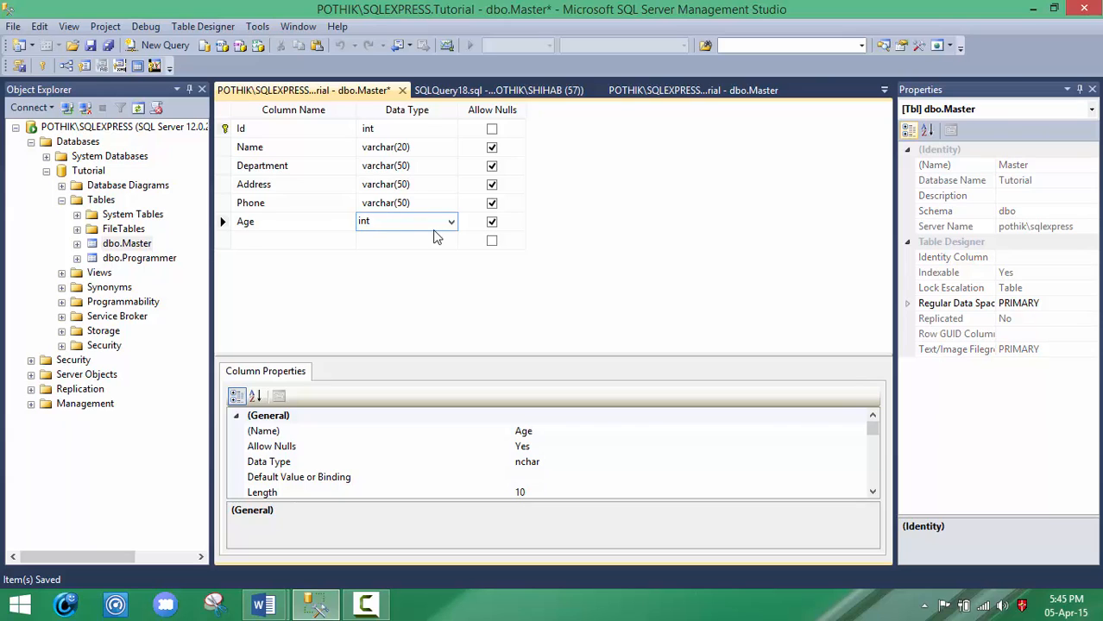
{"action": "left_click", "coordinate": [309, 292]}
{"action": "key", "text": "ctrl+s"}
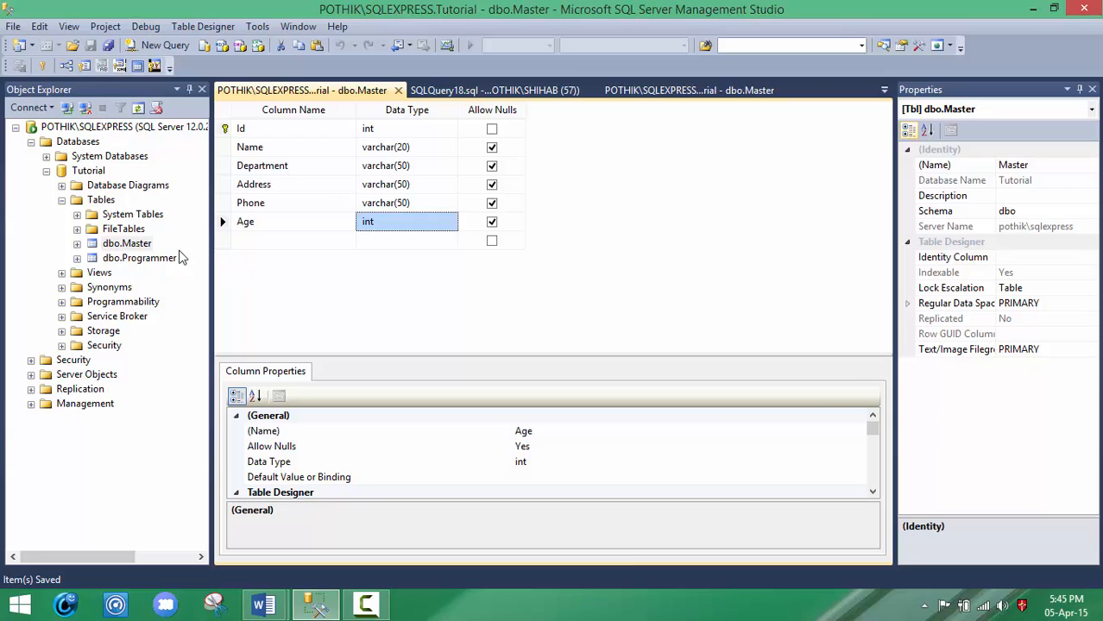
Step: Query the top 1000 rows of dbo.Master to check the added Age column
{"action": "left_click", "coordinate": [141, 246]}
{"action": "right_click", "coordinate": [141, 246]}
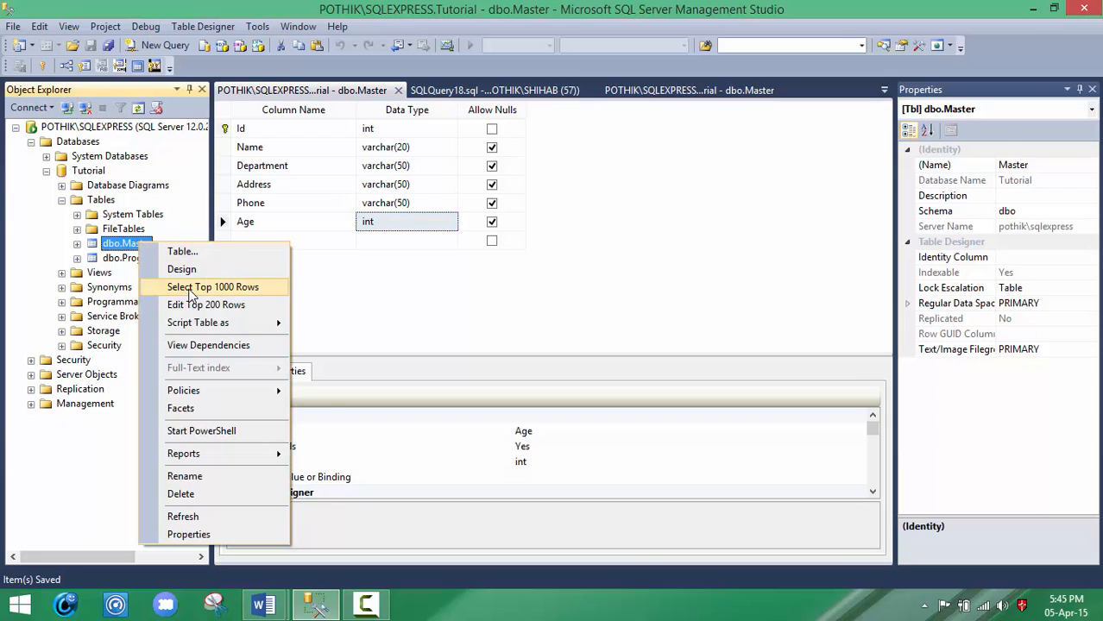
{"action": "left_click", "coordinate": [192, 288]}
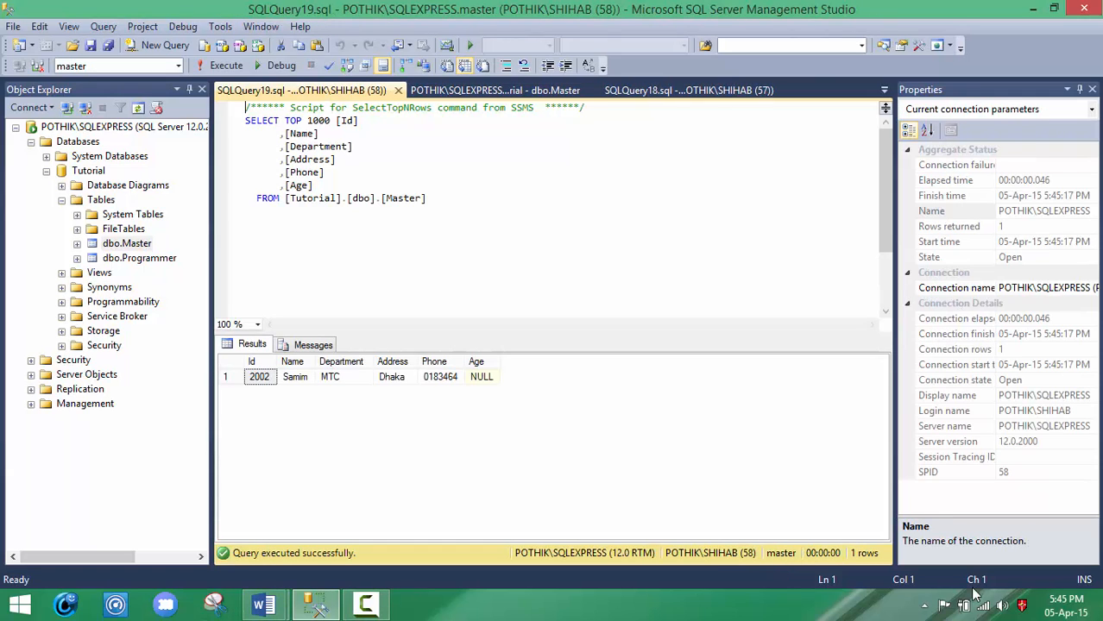
{"action": "left_click", "coordinate": [364, 608]}
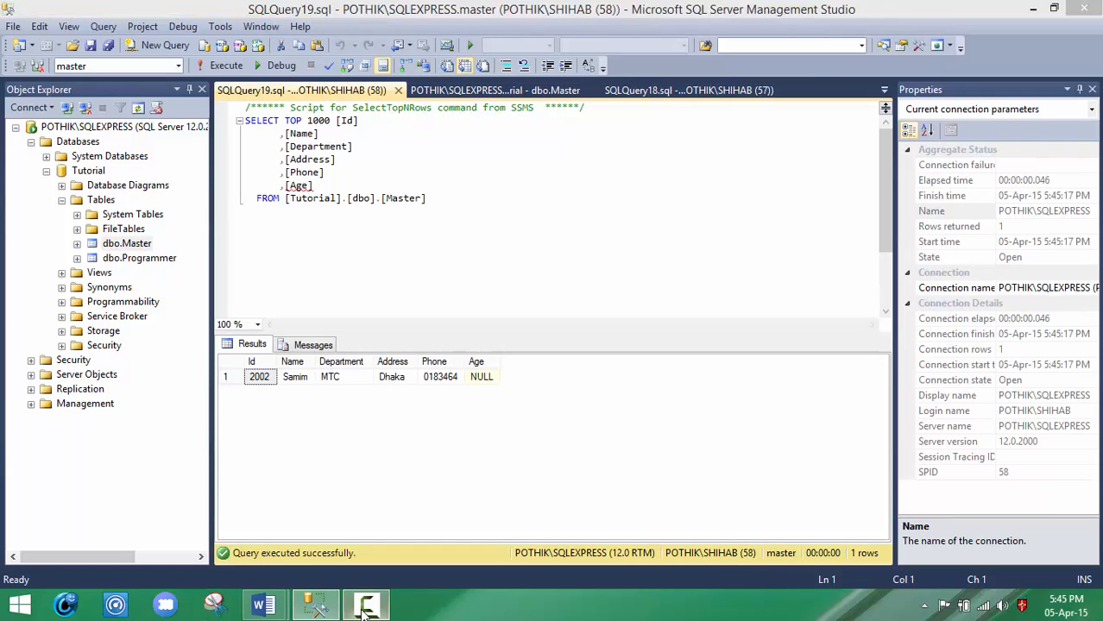
{"action": "left_click", "coordinate": [1029, 539]}
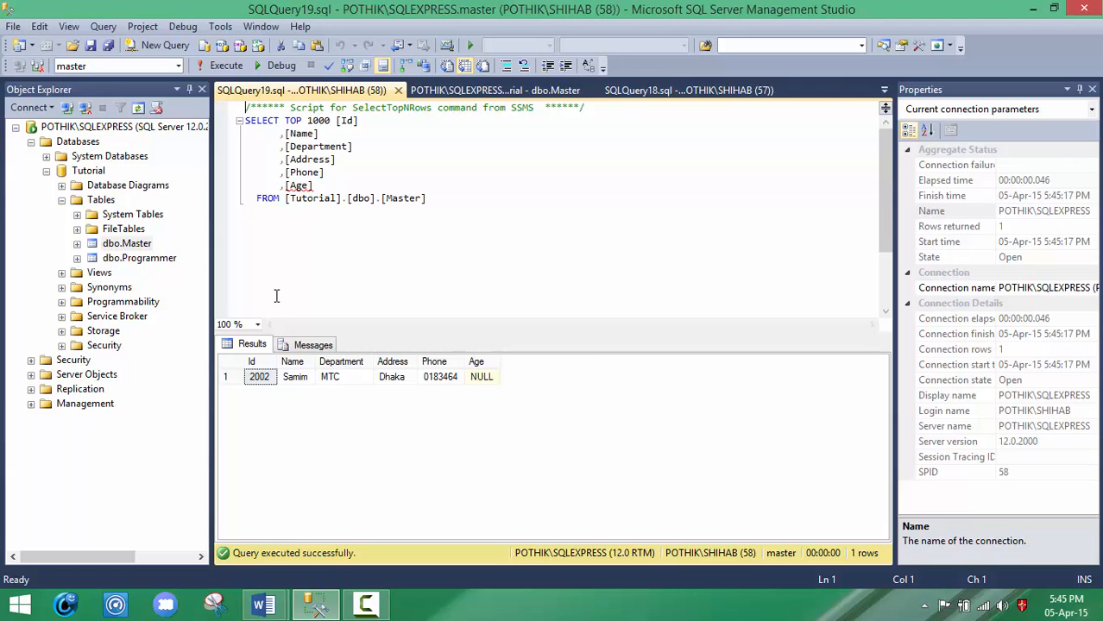
{"action": "left_click", "coordinate": [151, 258]}
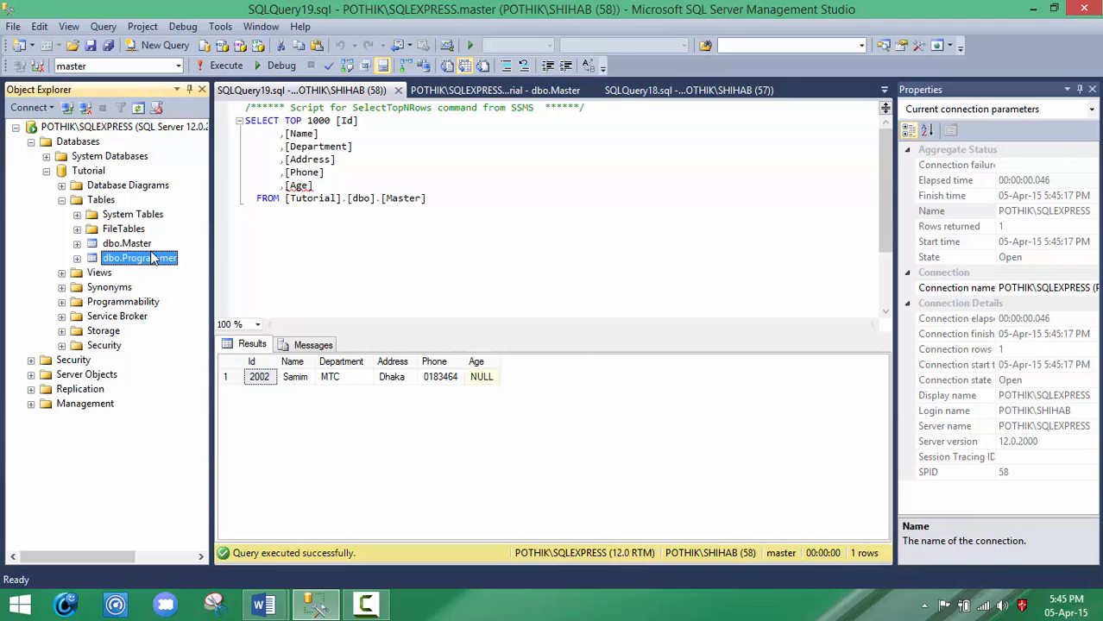
{"action": "left_click", "coordinate": [136, 244]}
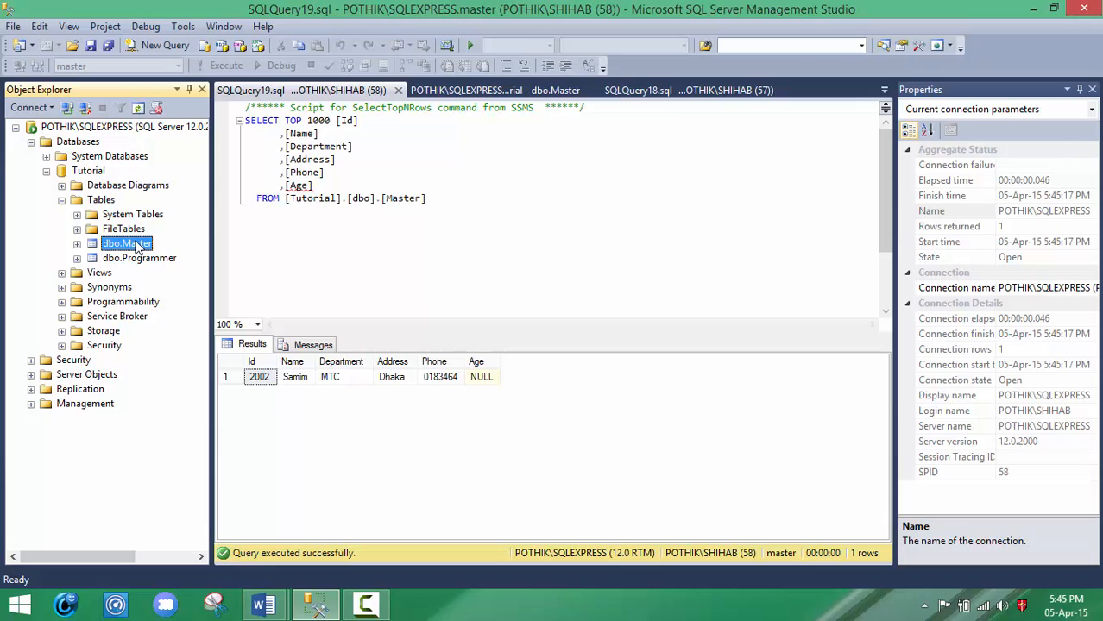
{"action": "right_click", "coordinate": [138, 246]}
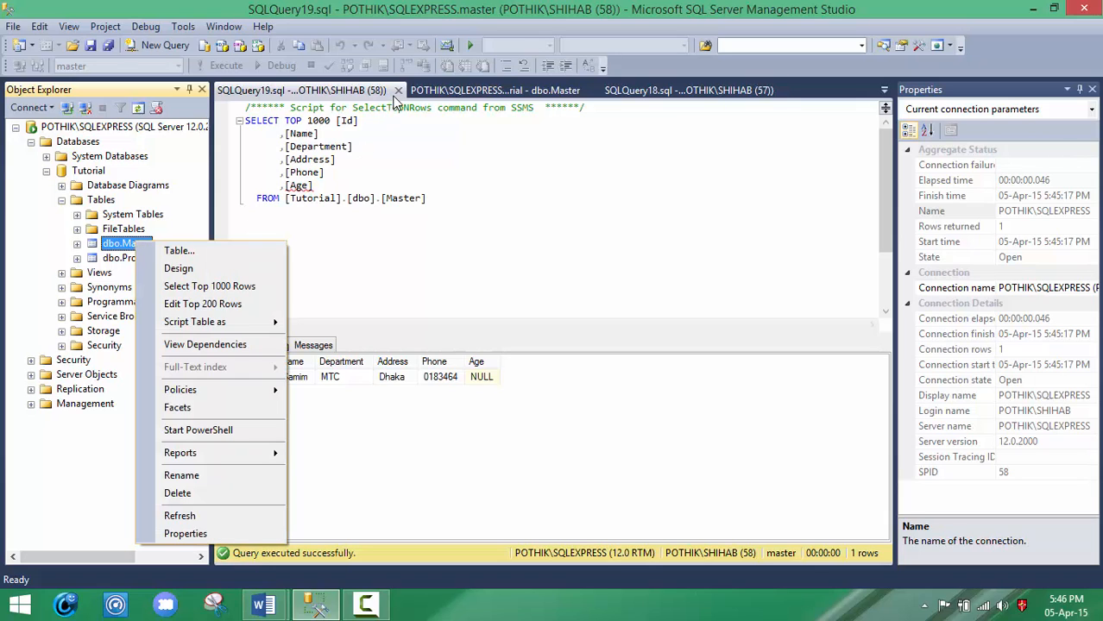
Step: Close the SQLQuery19.sql query that lists the Master rows with the Age column
{"action": "left_click", "coordinate": [414, 92]}
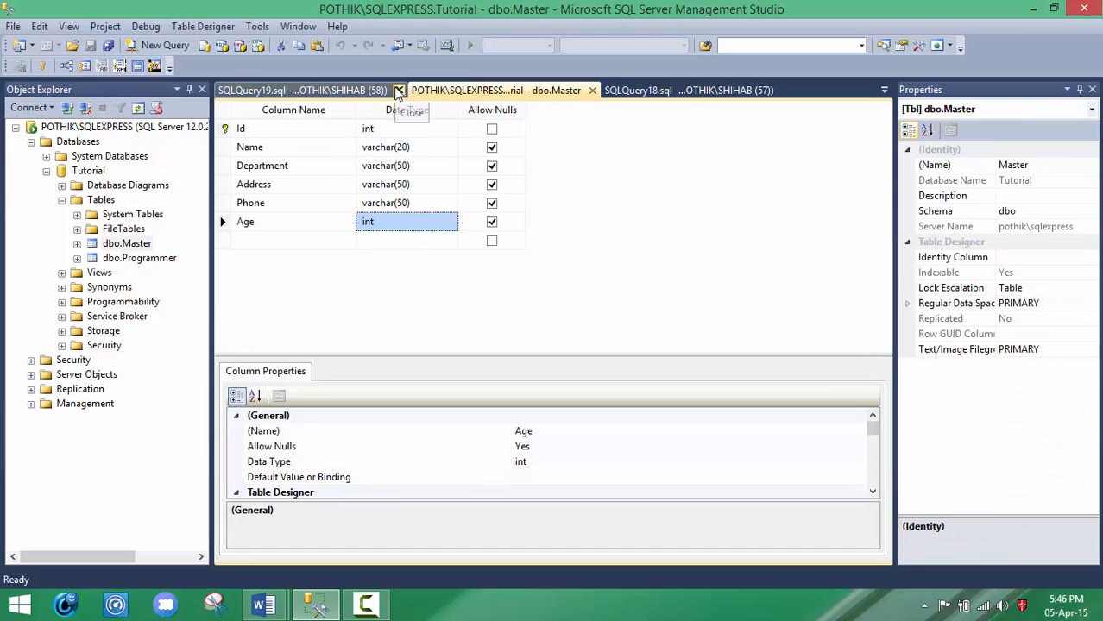
{"action": "left_click", "coordinate": [398, 91]}
{"action": "left_click", "coordinate": [398, 91]}
Step: Delete the dbo.Master table from the Tutorial database and confirm the deletion
{"action": "left_click", "coordinate": [130, 245]}
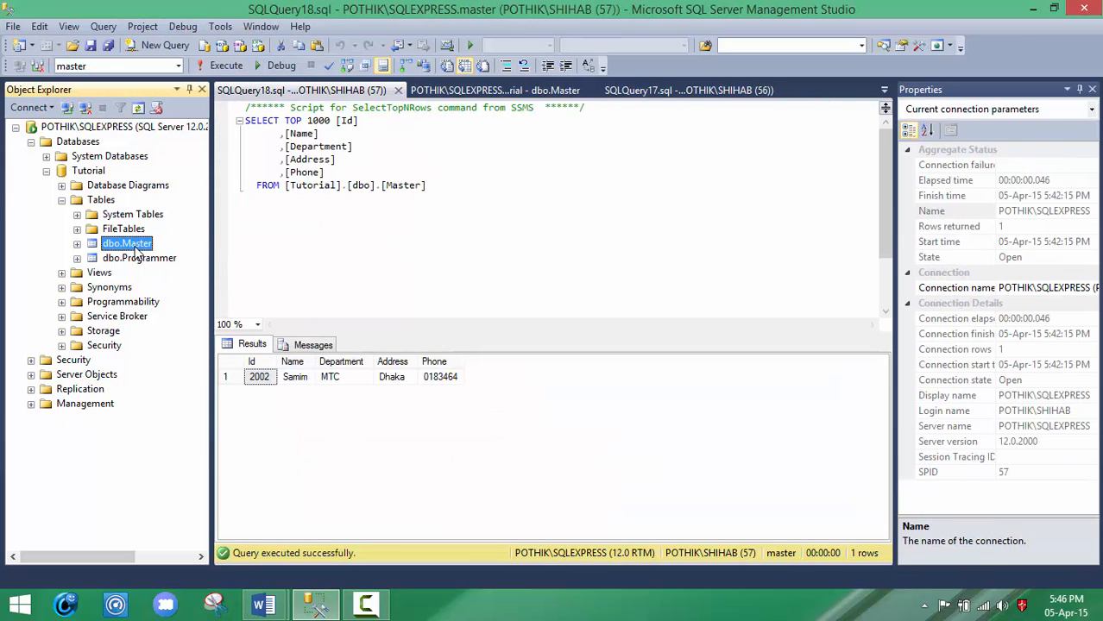
{"action": "right_click", "coordinate": [136, 250]}
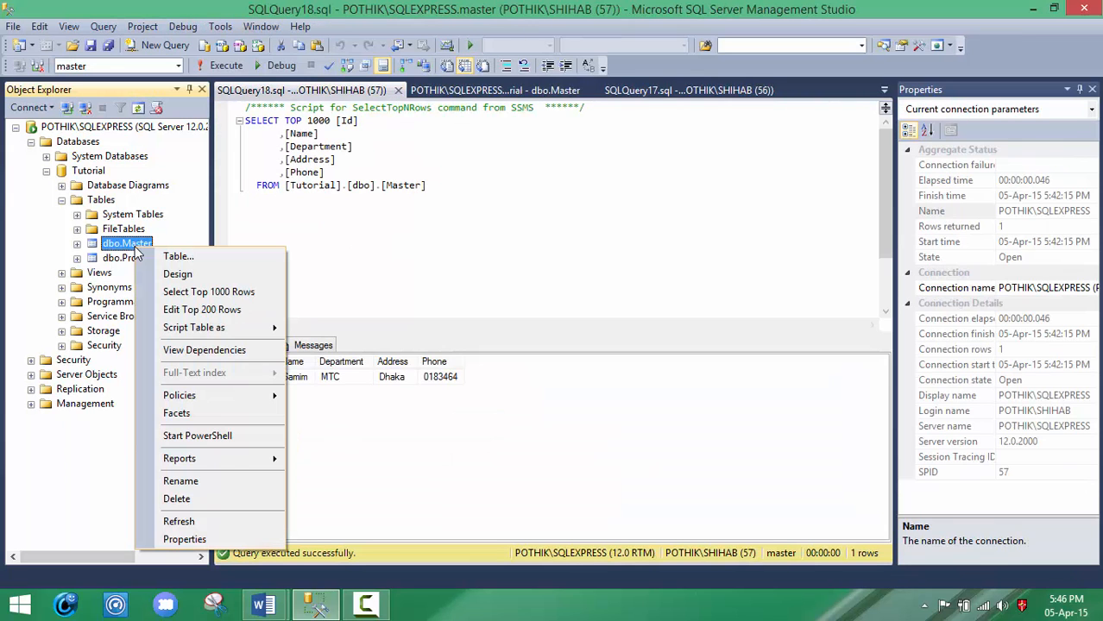
{"action": "left_click", "coordinate": [191, 499]}
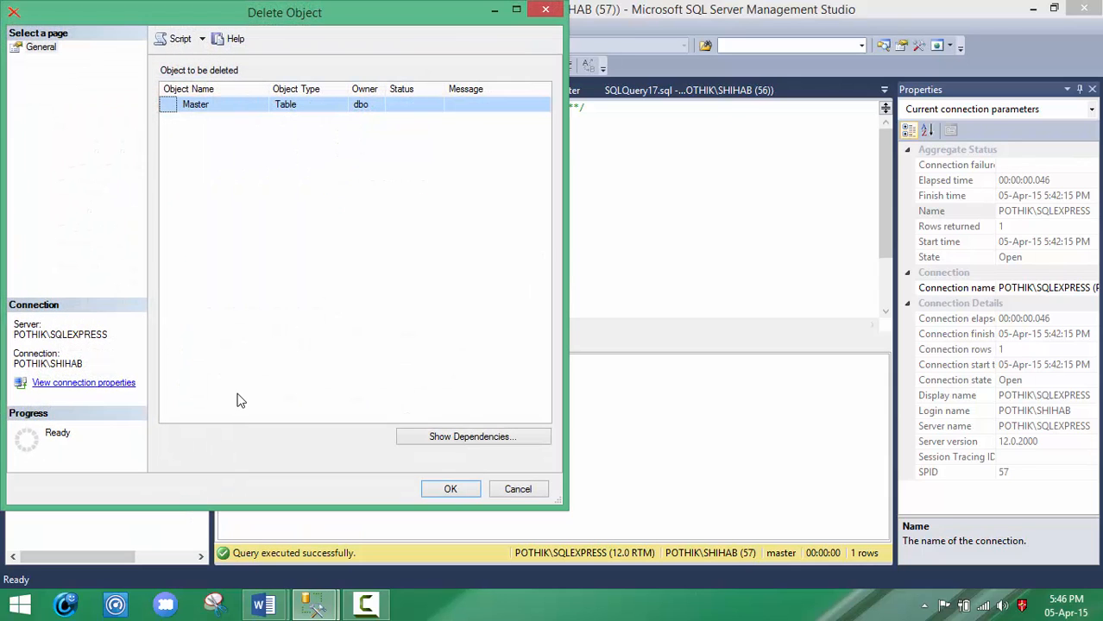
{"action": "left_click", "coordinate": [447, 490]}
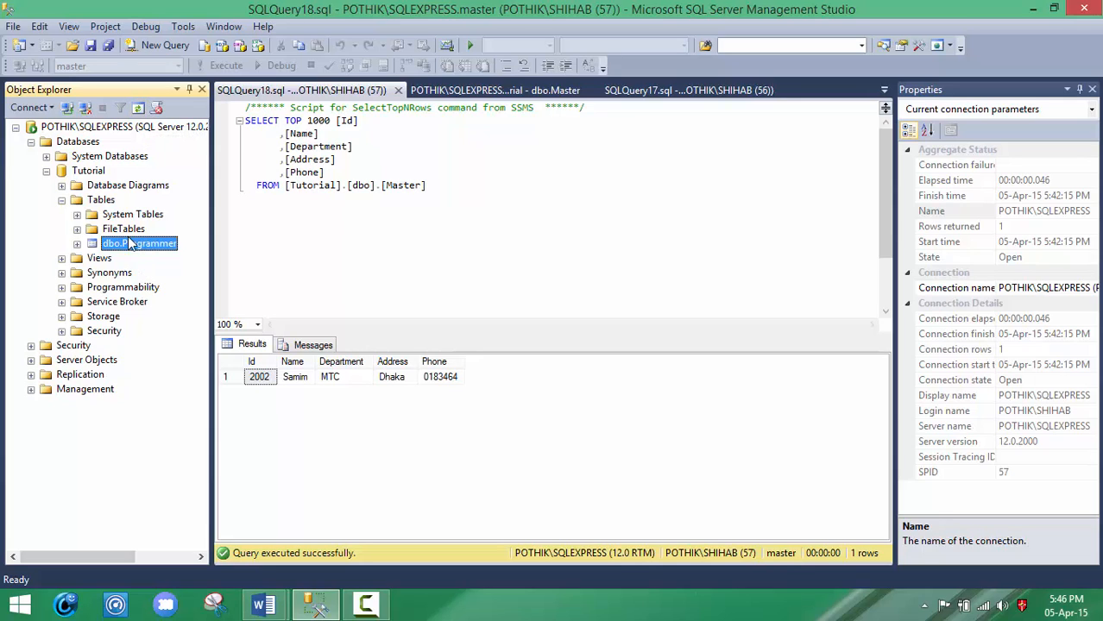
Step: Delete the Tutorial database together with its backup and restore history, closing existing connections
{"action": "left_click", "coordinate": [62, 201]}
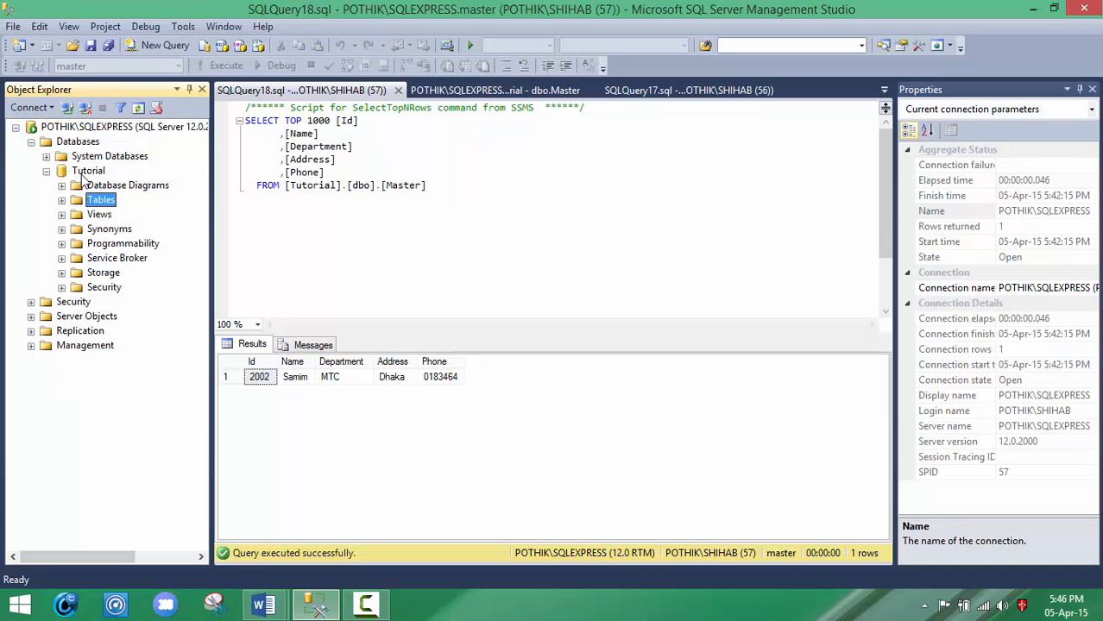
{"action": "left_click", "coordinate": [97, 171]}
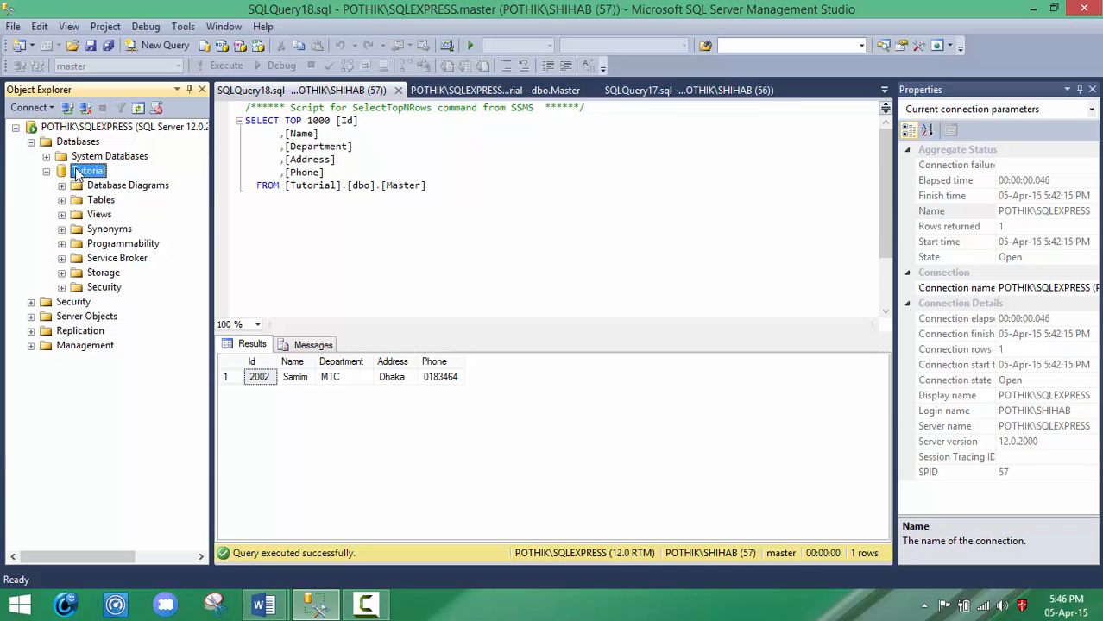
{"action": "right_click", "coordinate": [76, 174]}
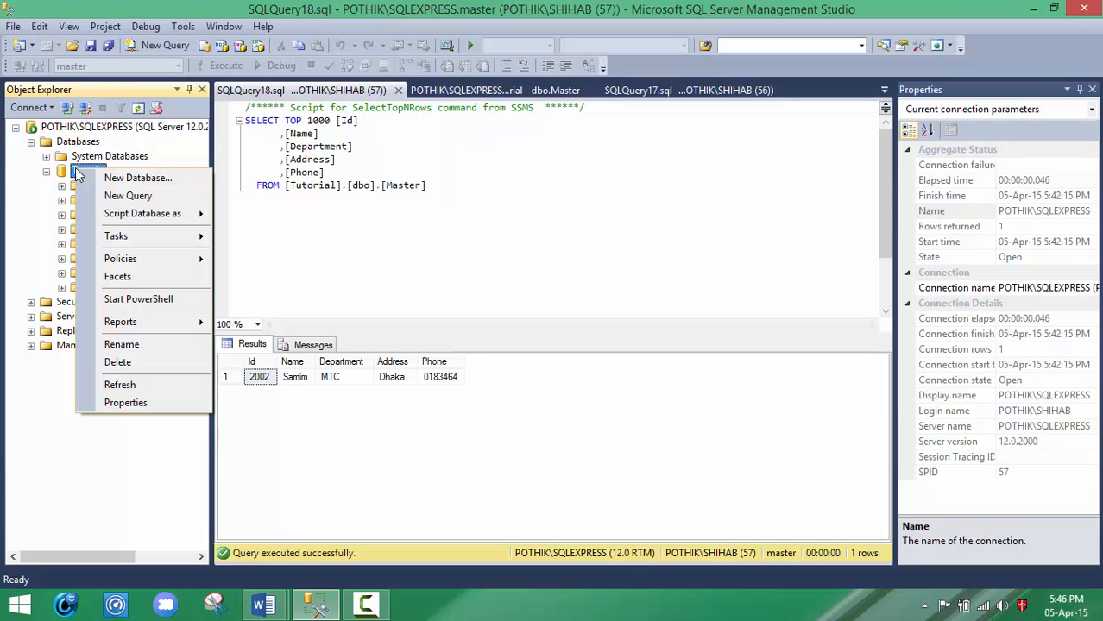
{"action": "left_click", "coordinate": [118, 363]}
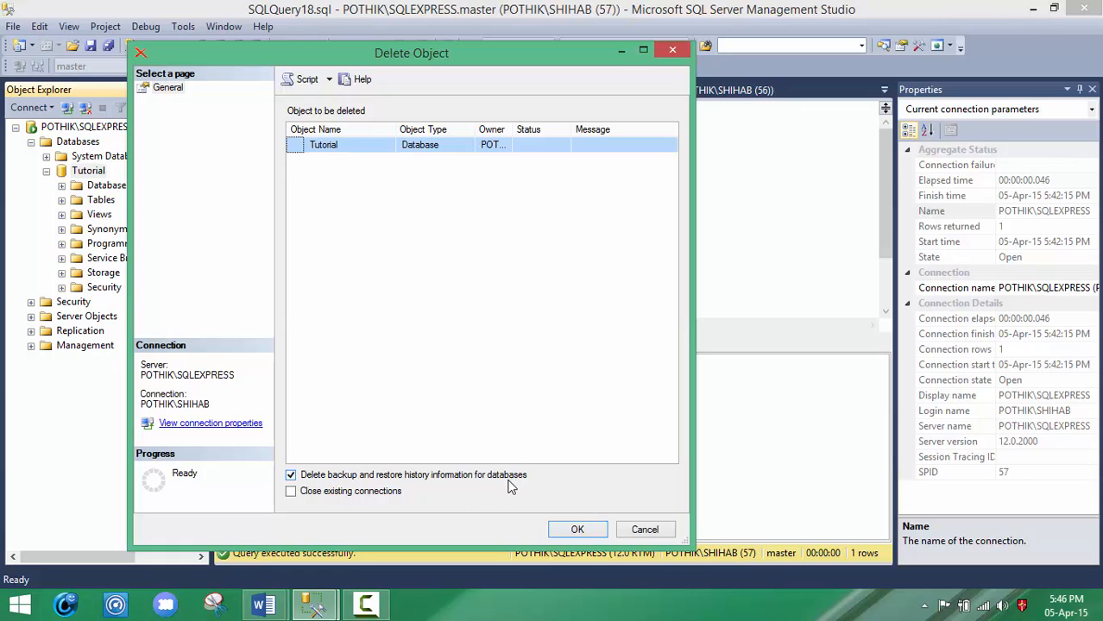
{"action": "left_click", "coordinate": [390, 492]}
{"action": "left_click", "coordinate": [563, 531]}
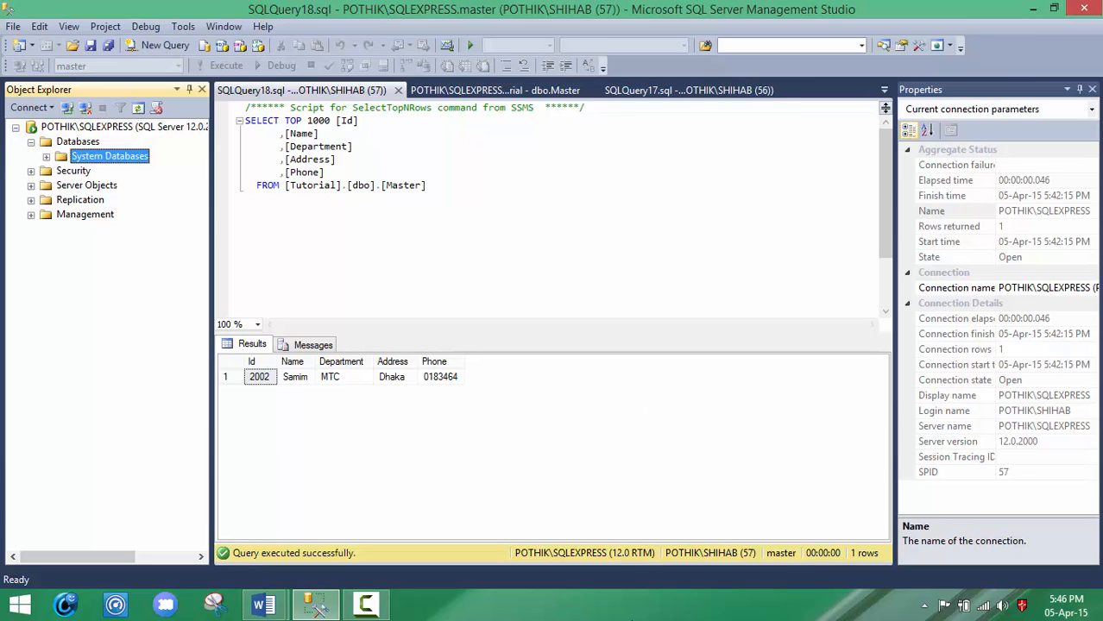
{"action": "left_click", "coordinate": [373, 605]}
{"action": "left_click", "coordinate": [518, 285]}
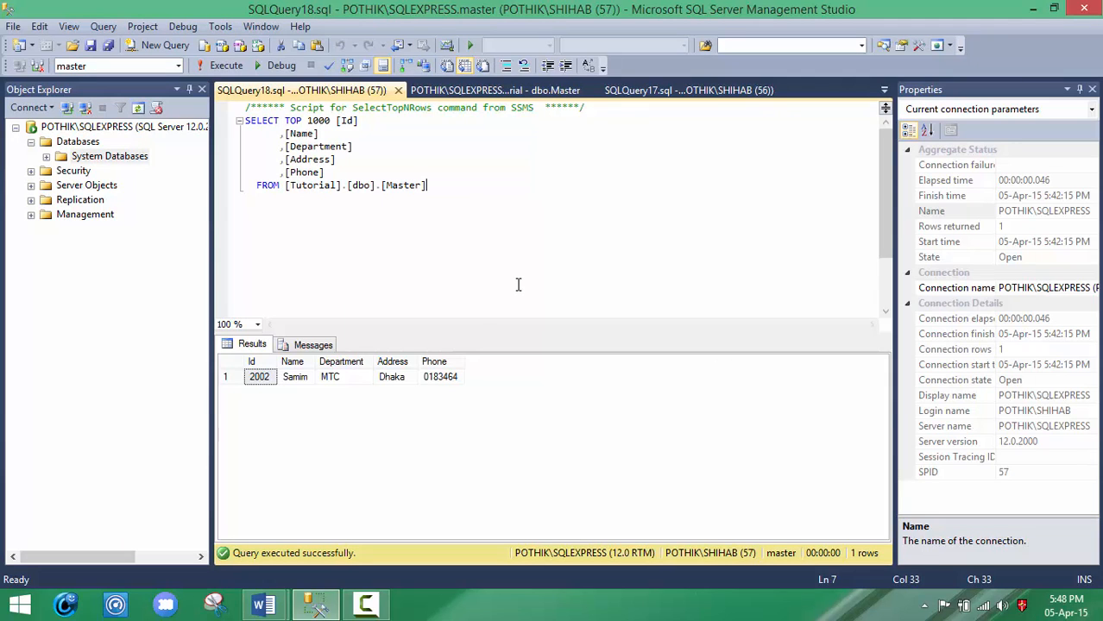